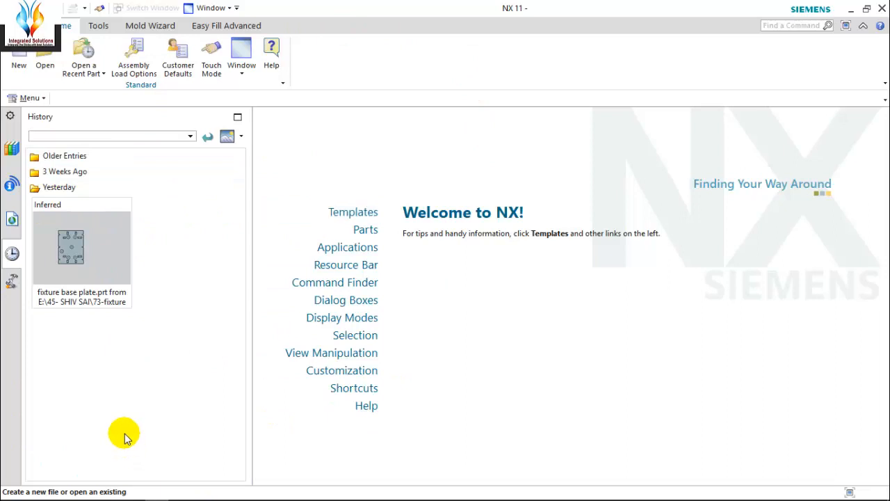
- Create a new millimetre Model part named sketcher01.prt in the Desktop folder
left_click(21, 64)
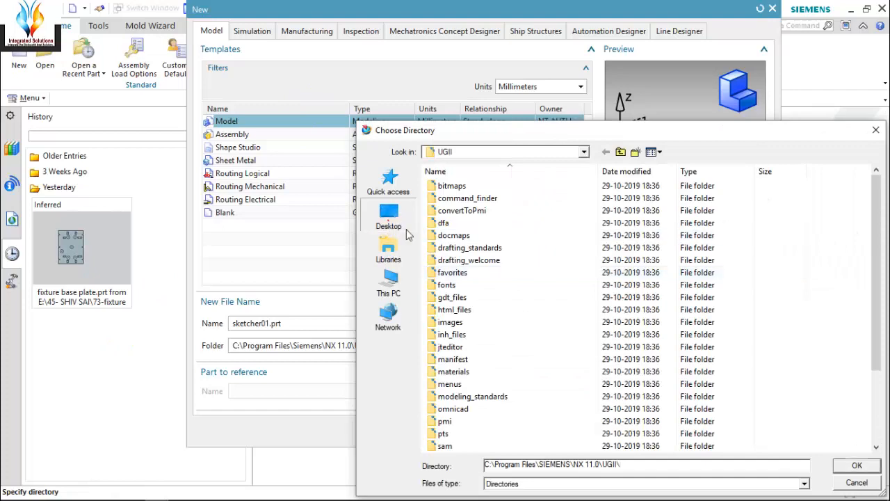
left_click(388, 216)
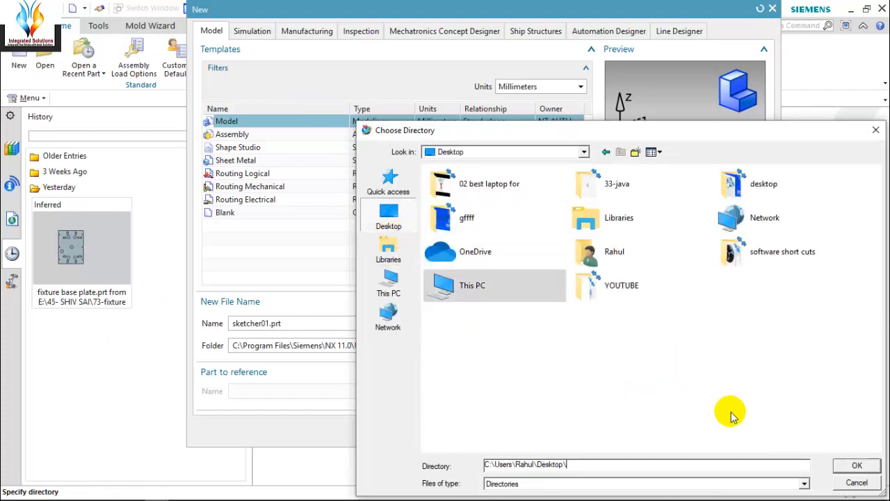
left_click(854, 466)
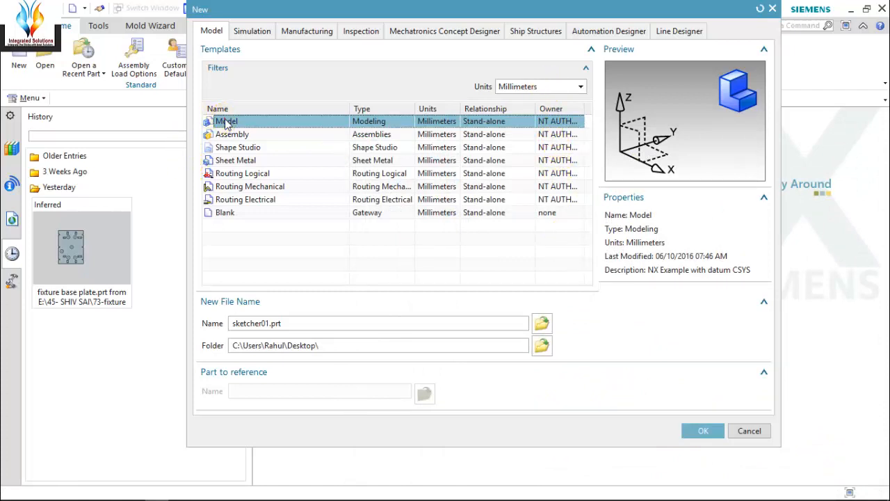
left_click(703, 432)
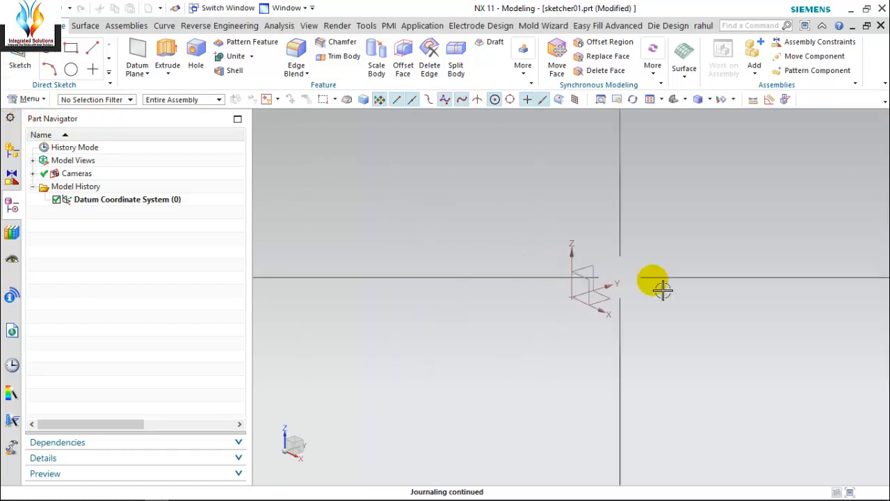
- Create a sketch of type On Plane on the XY plane of the datum coordinate system
scroll(349, 222, "down", 1)
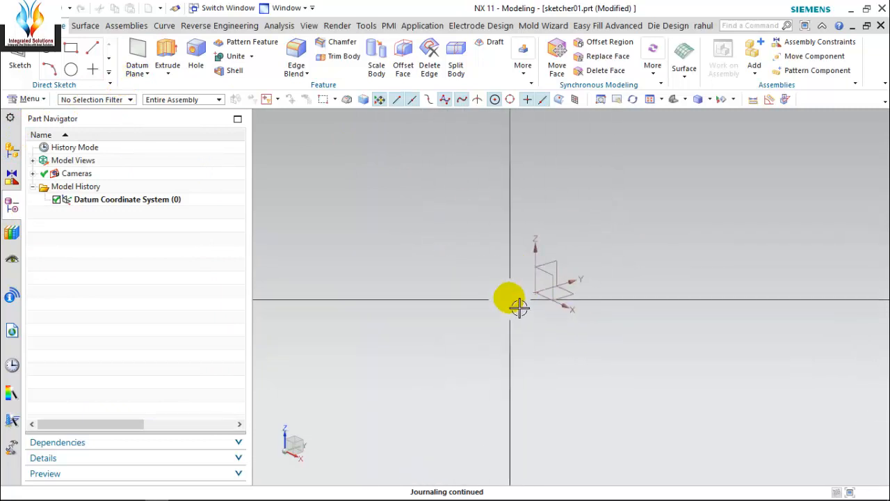
left_click(541, 269)
key("Escape")
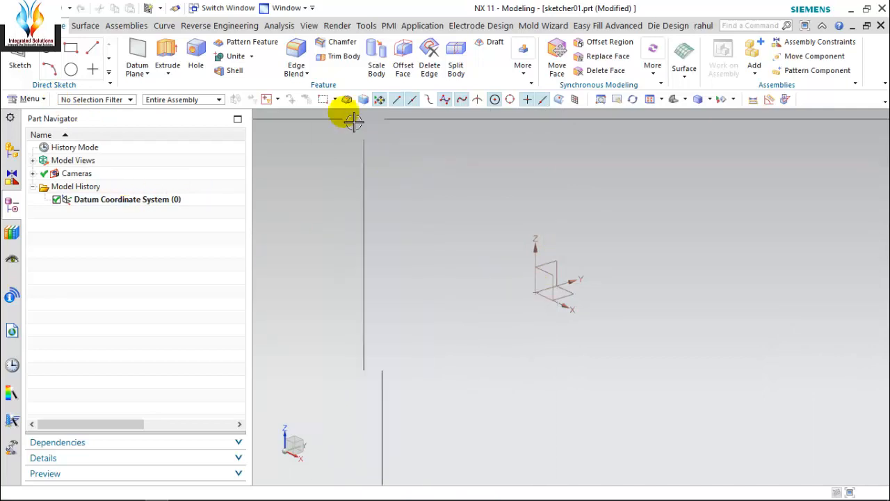
left_click(19, 64)
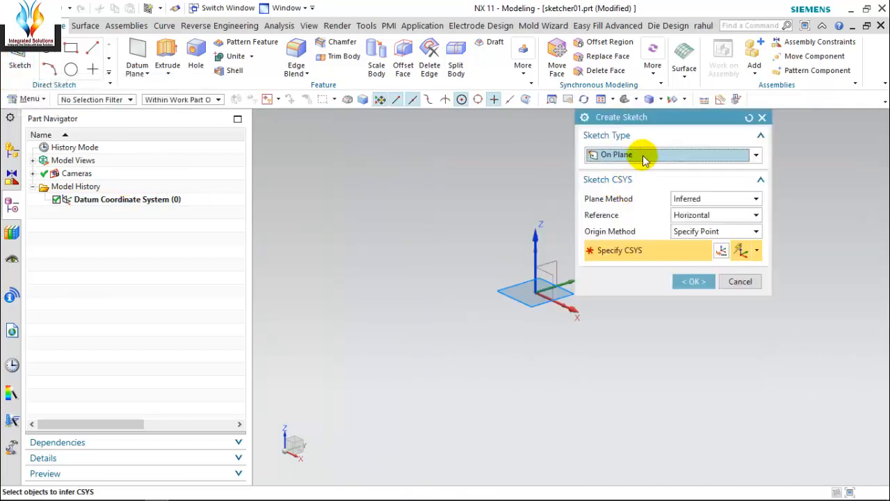
left_click(537, 302)
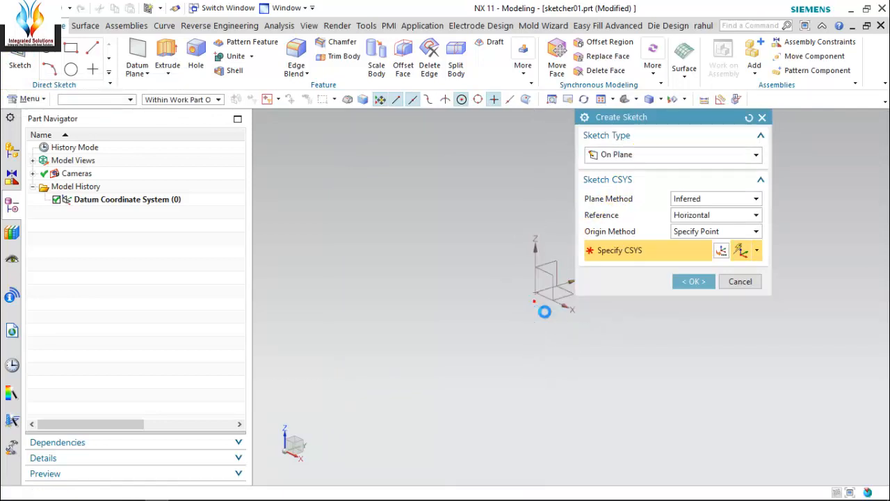
left_click(698, 282)
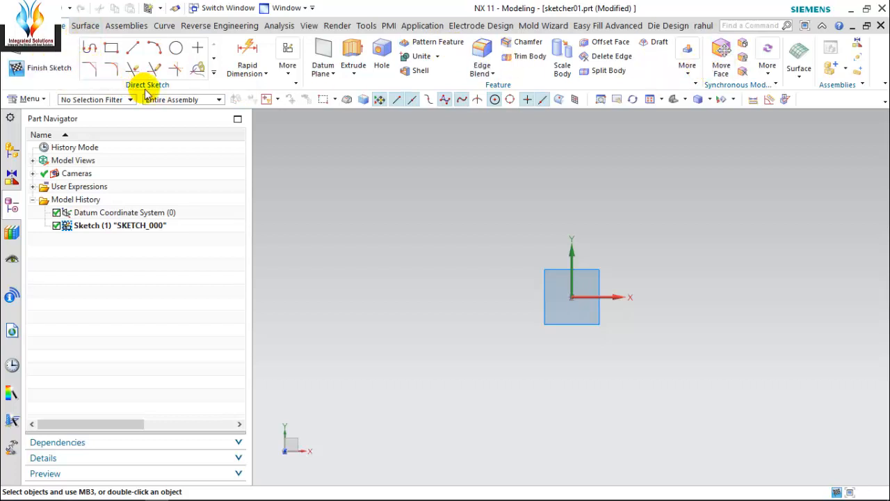
- Open the active sketch in the Sketch Task Environment
left_click(287, 70)
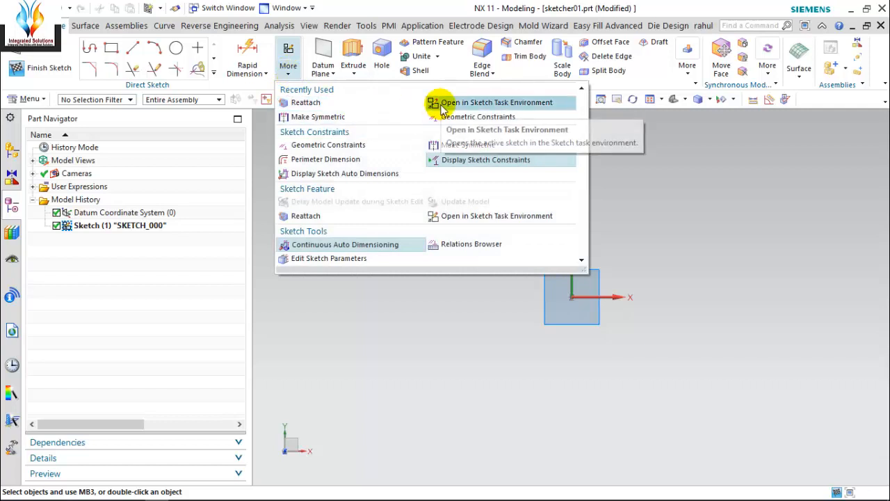
left_click(441, 108)
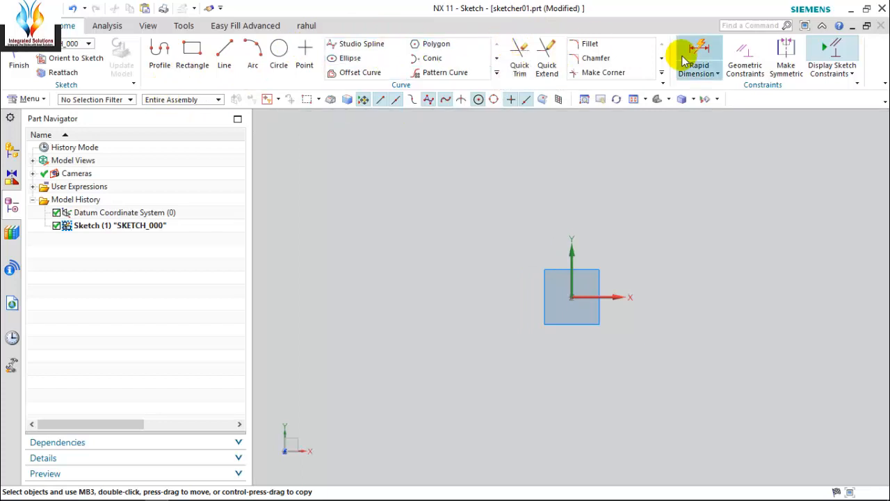
left_click(527, 99)
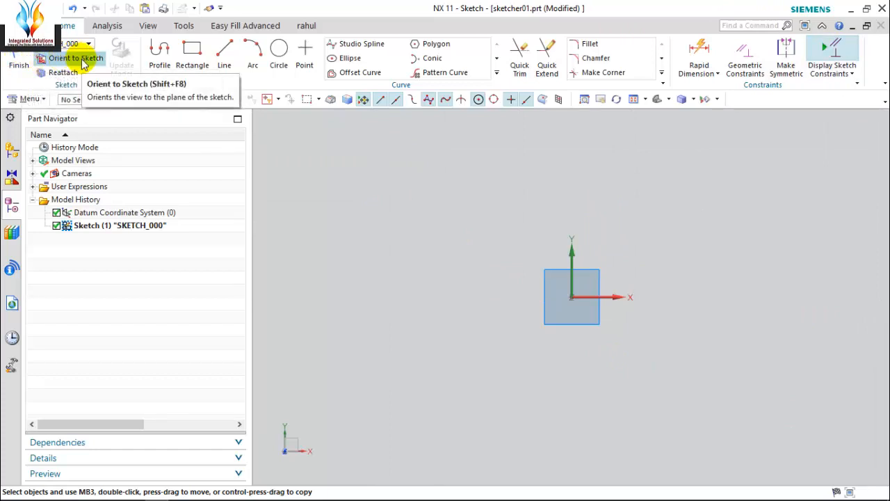
- Draw a two-point rectangle that encloses the sketch origin
left_click(194, 49)
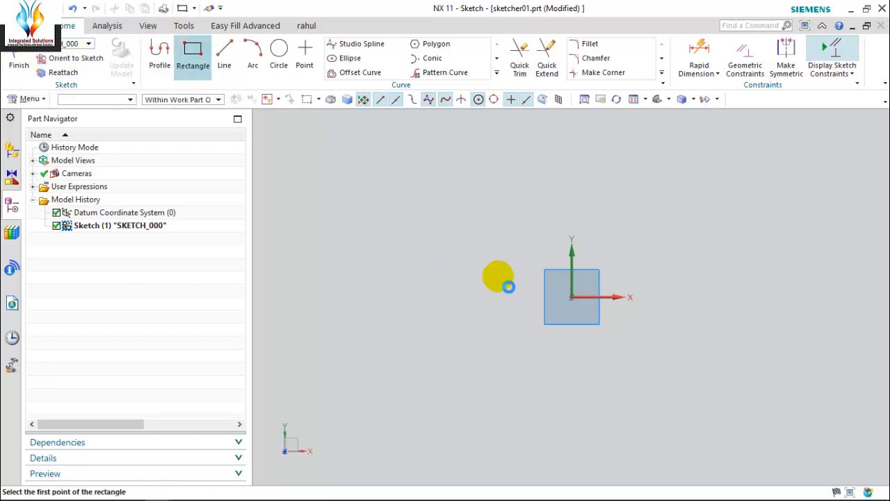
left_click(373, 146)
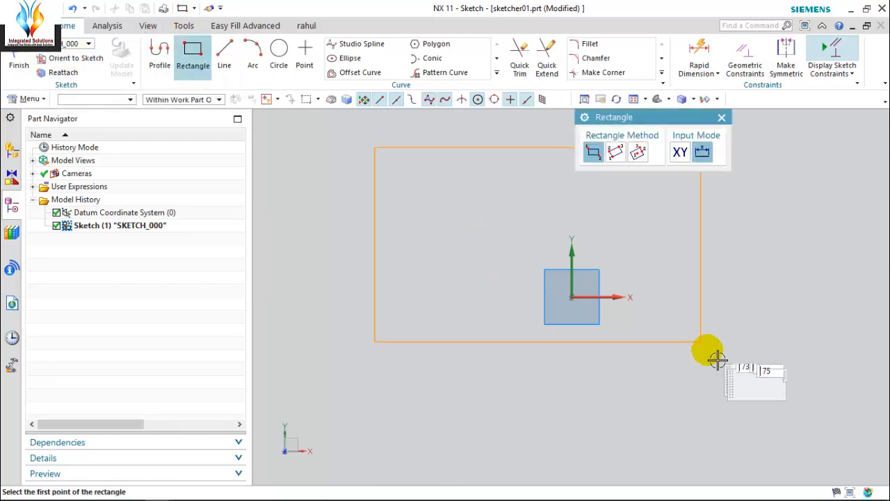
left_click(711, 398)
- Rotate the view away from the sketch plane, then orient it back to the sketch
scroll(413, 225, "down", 1)
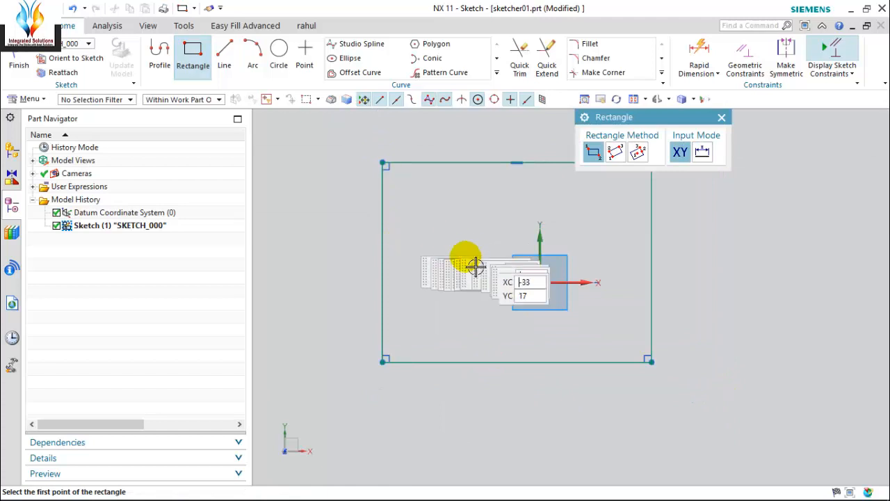
mouse_move(441, 215)
middle_mouse_down()
mouse_move(453, 225)
mouse_move(447, 210)
mouse_move(443, 219)
middle_mouse_up()
key("F8")
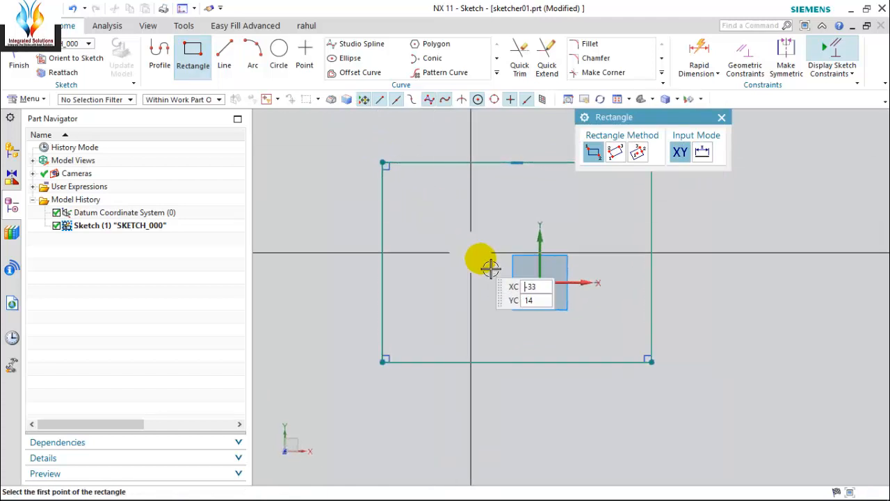
scroll(478, 267, "down", 3)
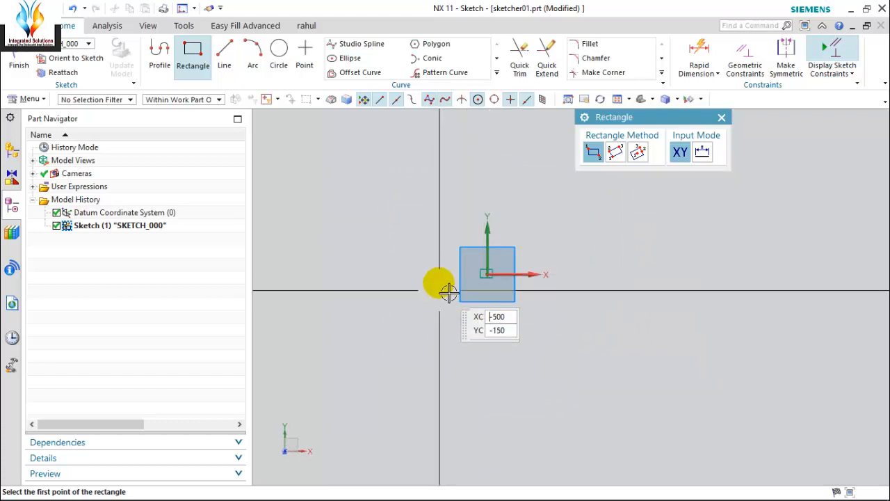
mouse_move(445, 286)
middle_mouse_down()
mouse_move(501, 309)
mouse_move(501, 288)
middle_mouse_up()
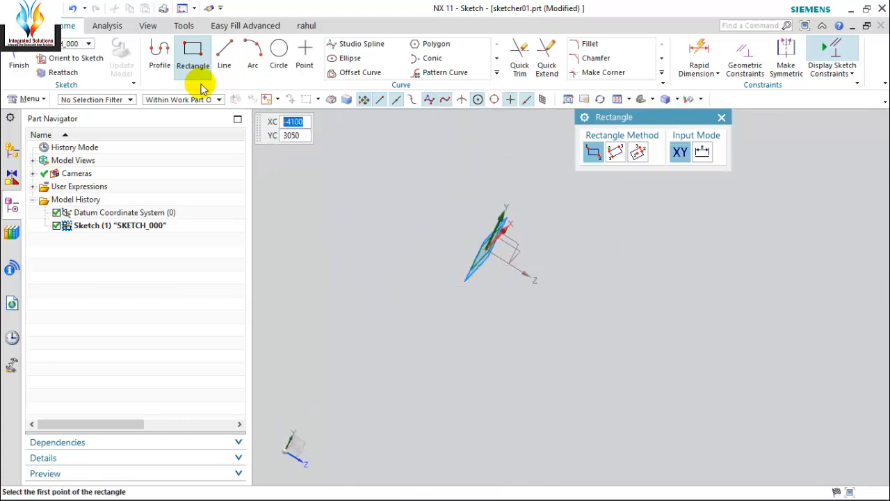
left_click(93, 61)
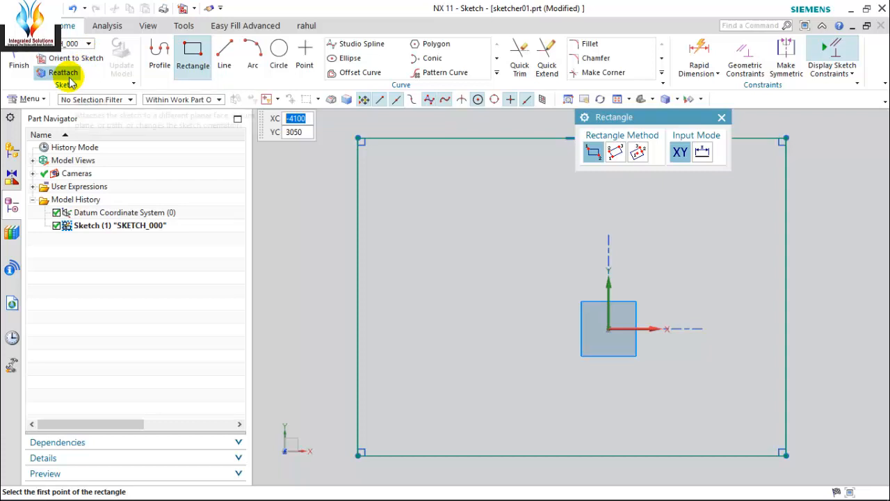
- Reattach the sketch to the XZ plane using the New Plane method
left_click(64, 73)
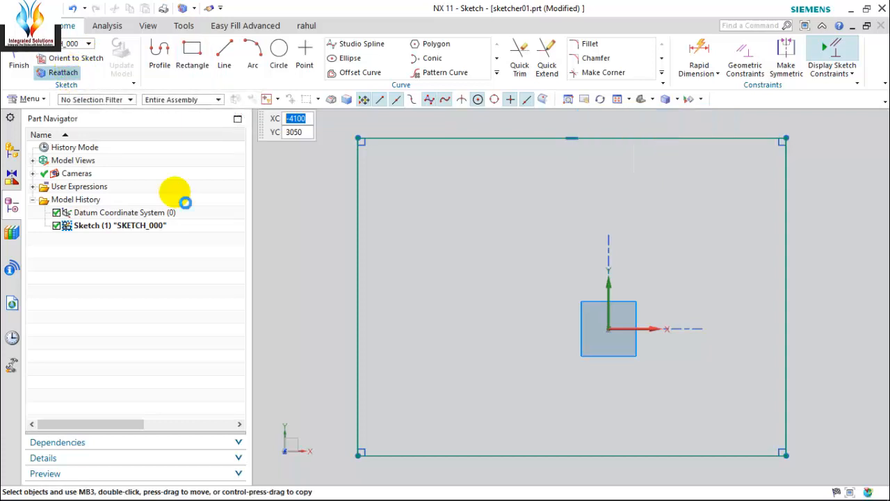
mouse_move(431, 290)
middle_mouse_down()
mouse_move(484, 291)
mouse_move(522, 310)
middle_mouse_up()
scroll(461, 261, "up", 4)
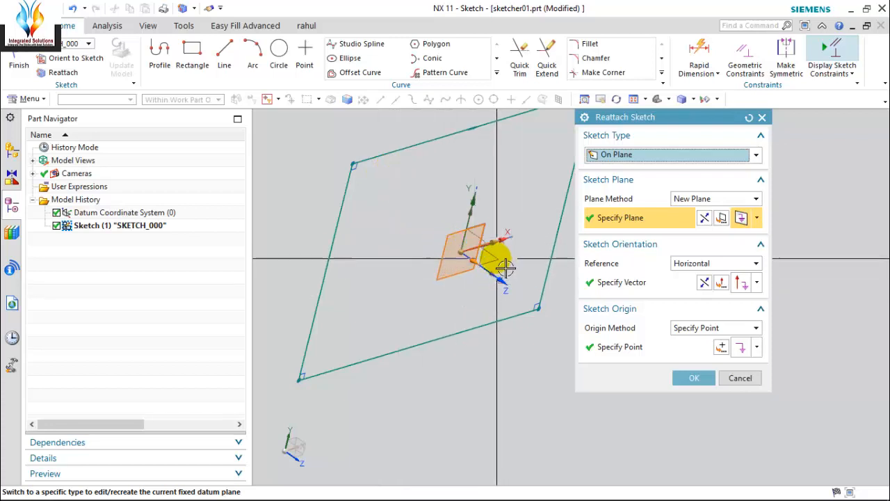
left_click(757, 219)
left_click(743, 12)
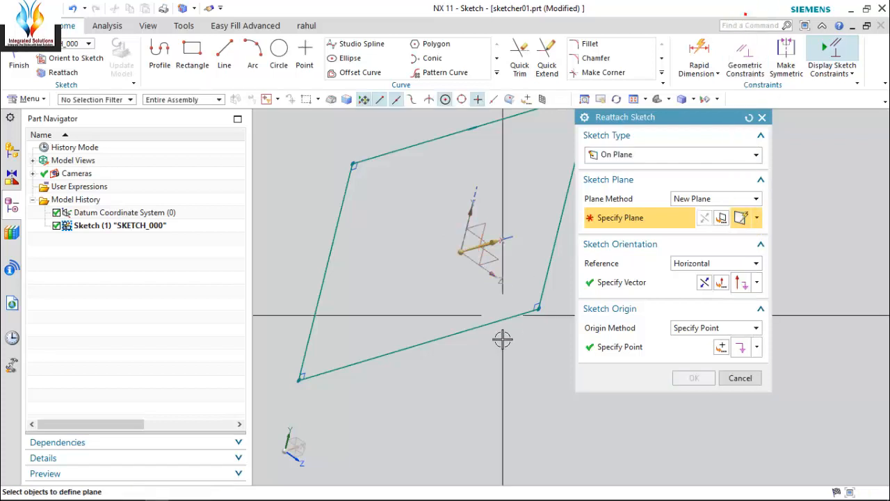
left_click(539, 296)
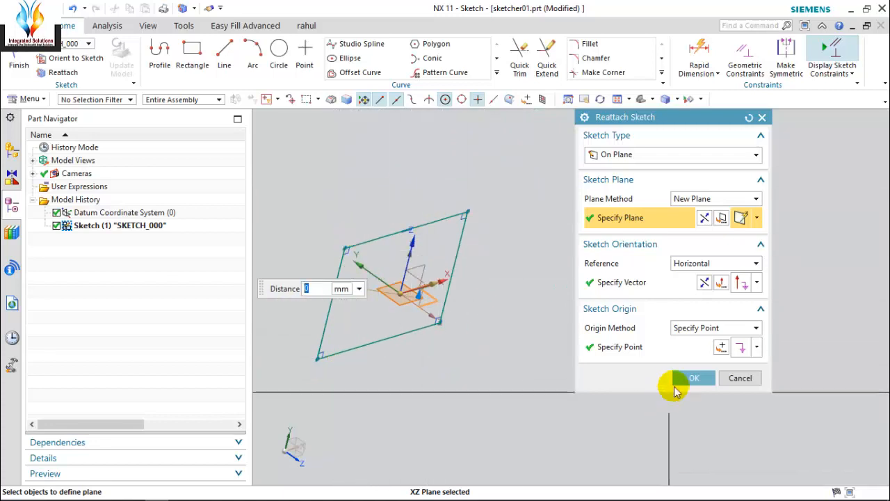
left_click(697, 384)
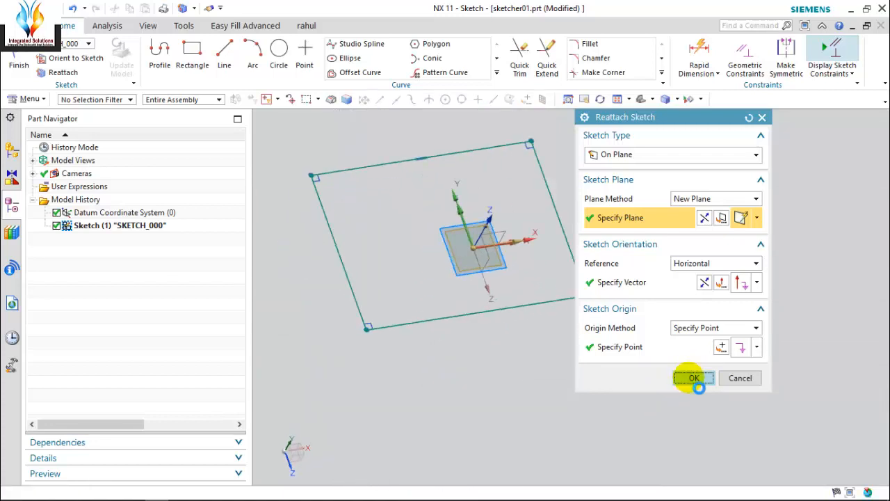
scroll(557, 338, "down", 3)
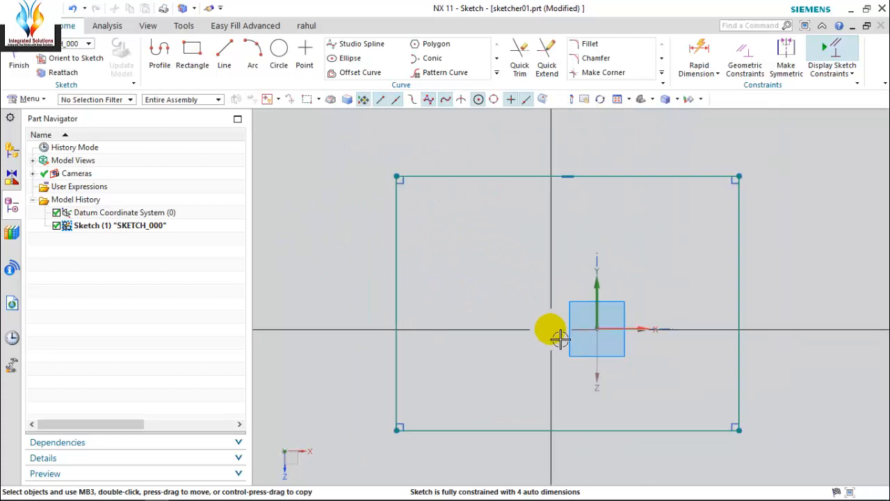
mouse_move(528, 374)
middle_mouse_down()
mouse_move(551, 333)
mouse_move(567, 344)
middle_mouse_up()
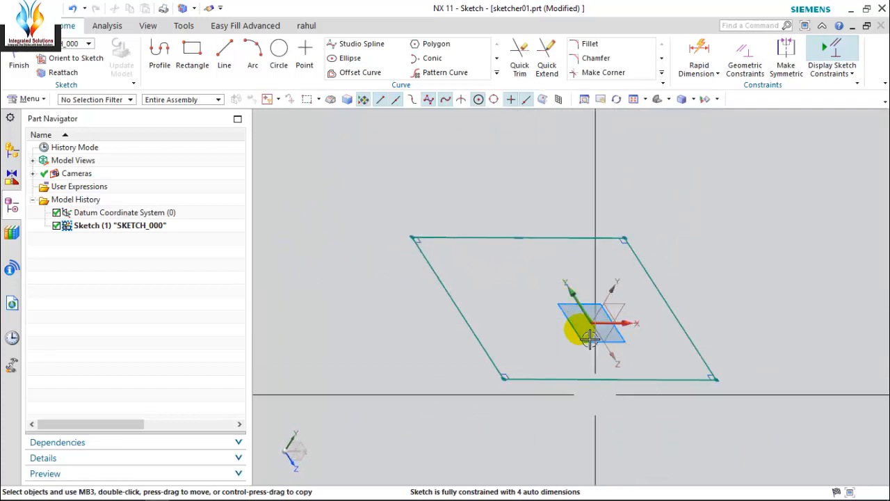
- Reattach the sketch with its rectangle to the YZ plane
middle_click_drag(639, 327, 586, 374)
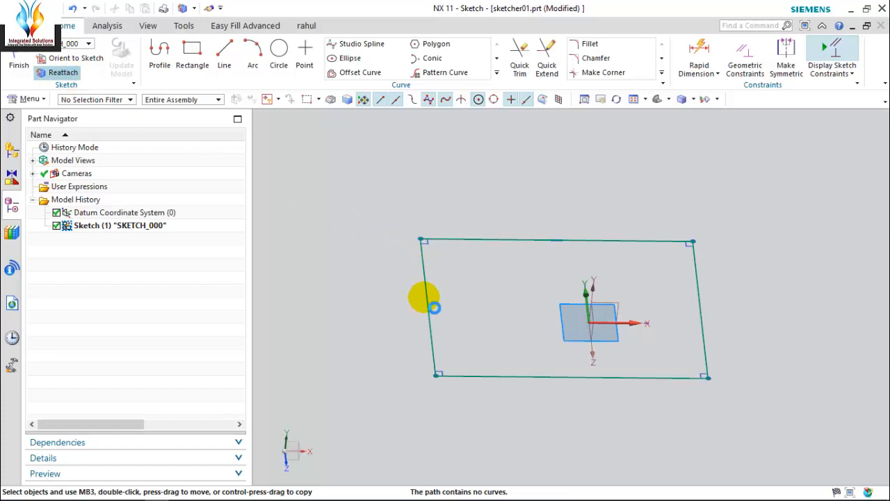
mouse_move(434, 306)
middle_mouse_down()
mouse_move(541, 318)
mouse_move(533, 318)
mouse_move(521, 314)
mouse_move(564, 310)
middle_mouse_up()
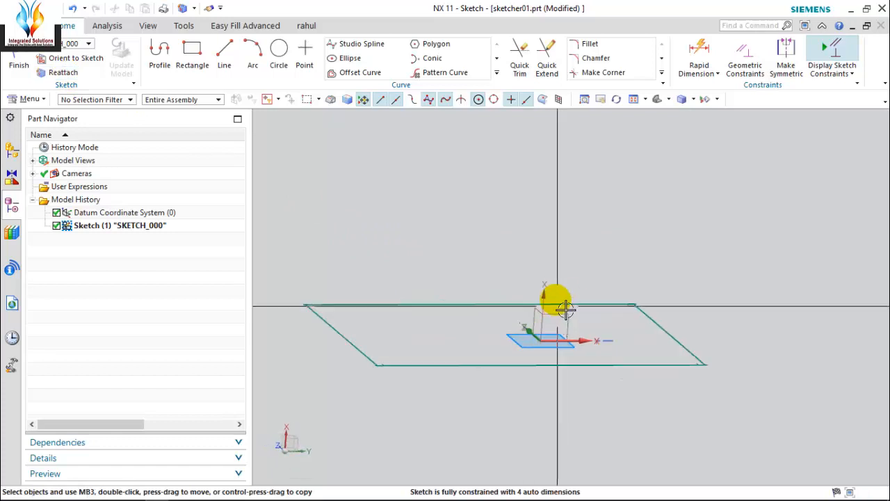
scroll(565, 309, "up", 1)
scroll(592, 311, "down", 3)
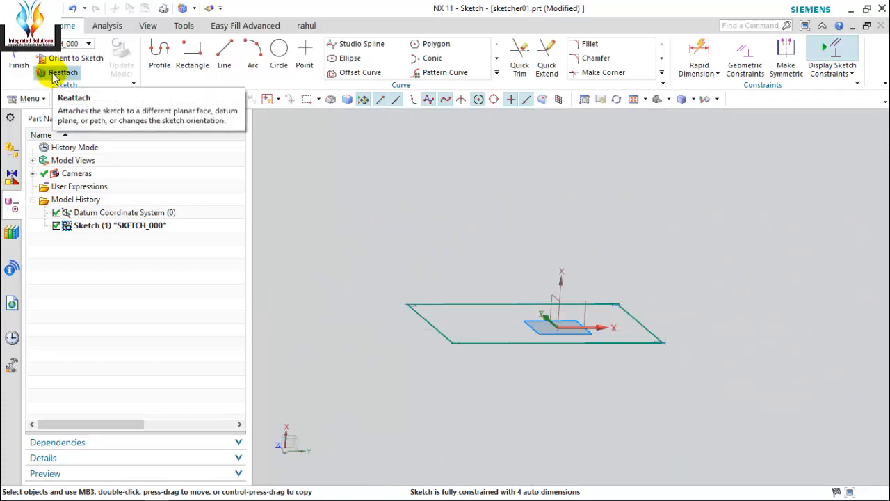
- Delete the rectangle from the sketch and view the sketch plane head-on
left_click_drag(658, 216, 359, 354)
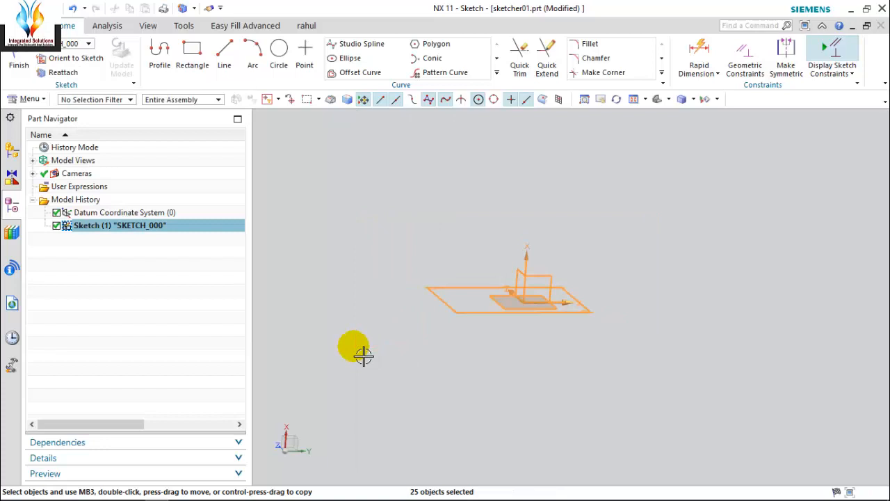
mouse_move(360, 354)
middle_mouse_down()
mouse_move(480, 289)
mouse_move(428, 318)
middle_mouse_up()
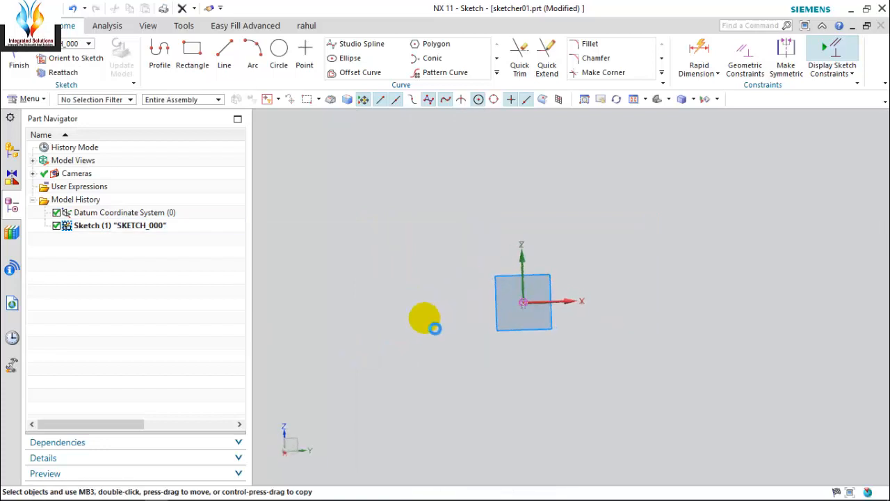
- With Profile, draw four connected vertical and horizontal lines from about XC -150, YC -20, running the bottom line past the start point
left_click(159, 65)
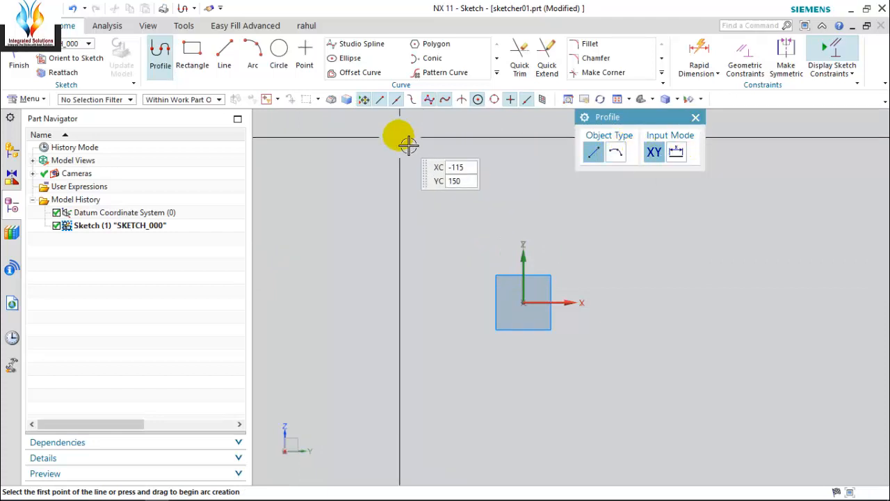
key("Escape")
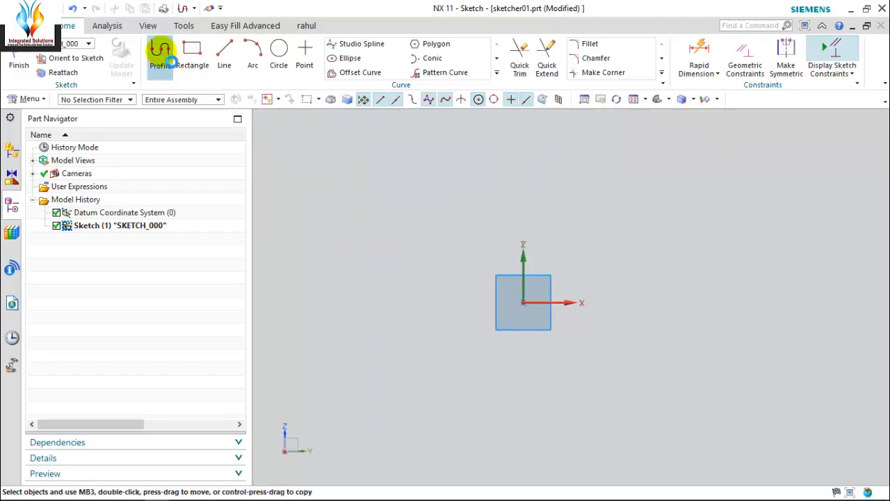
left_click(167, 60)
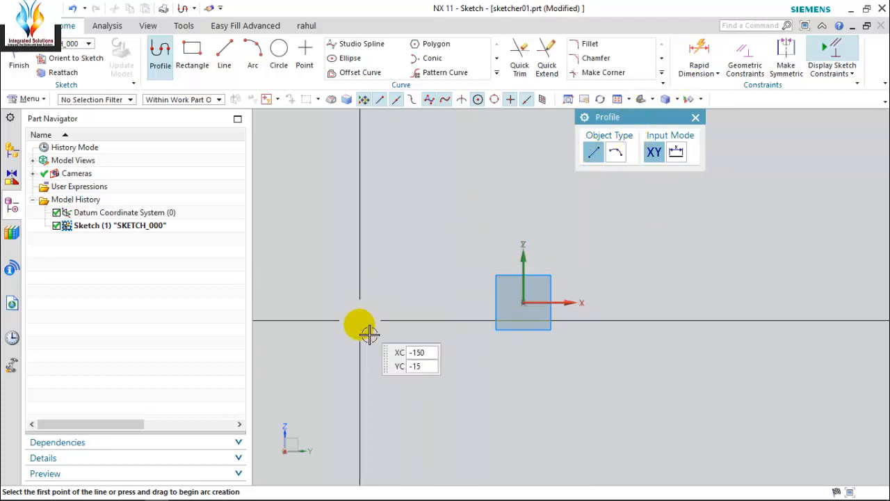
left_click(360, 325)
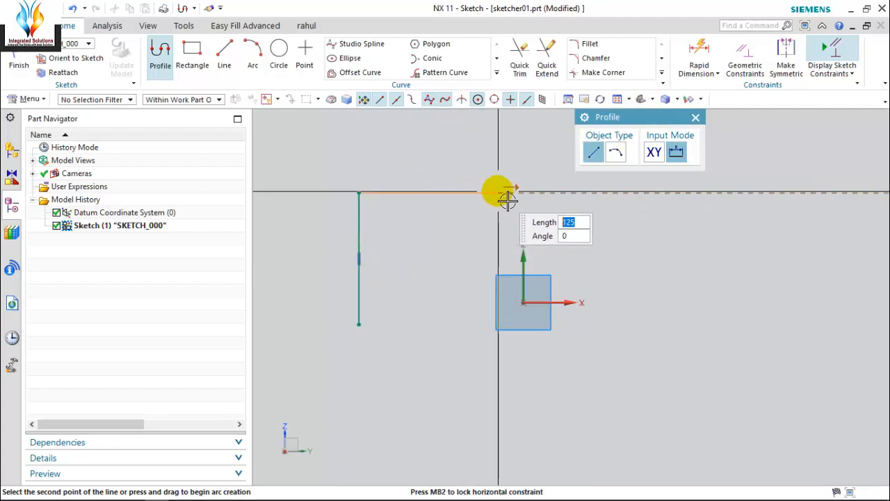
left_click(526, 201)
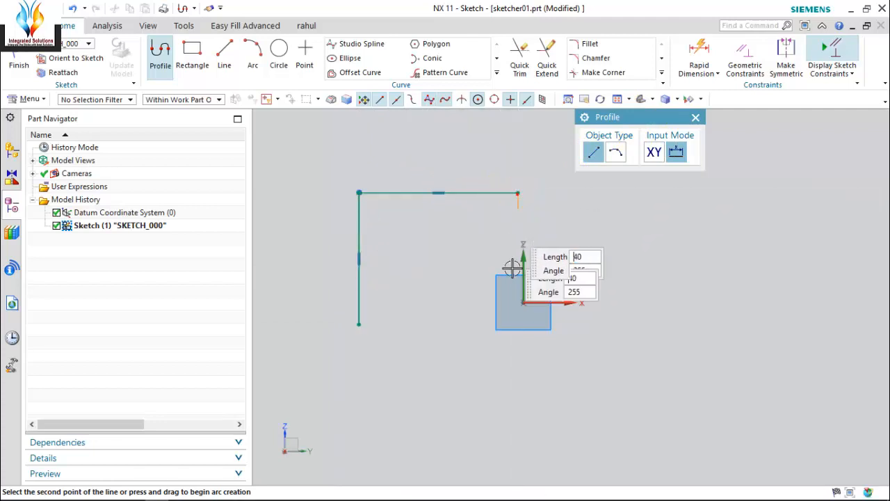
left_click(518, 330)
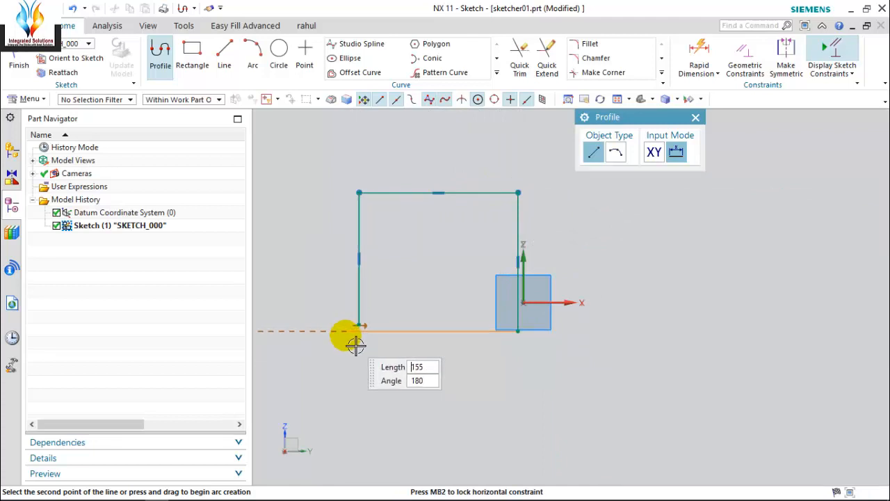
left_click(291, 341)
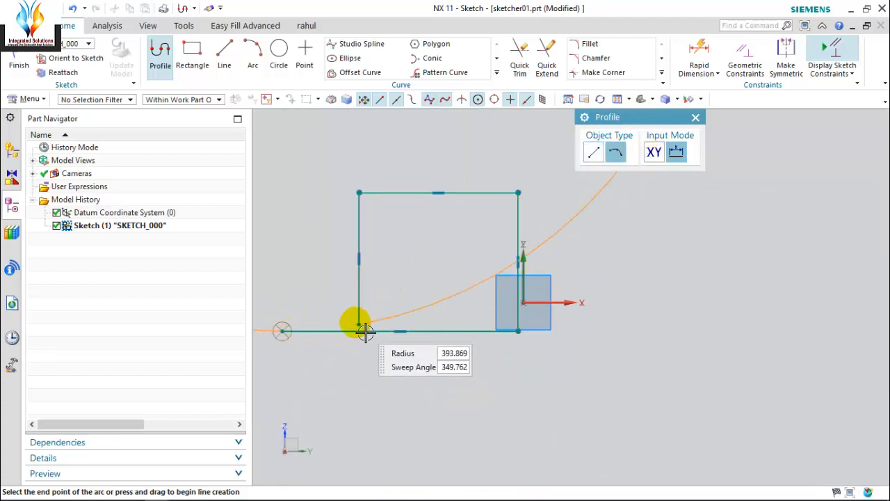
- Continue the profile with a tangent arc beyond the bottom line, then finish with a slanted line to the profile's start point
left_click(298, 244)
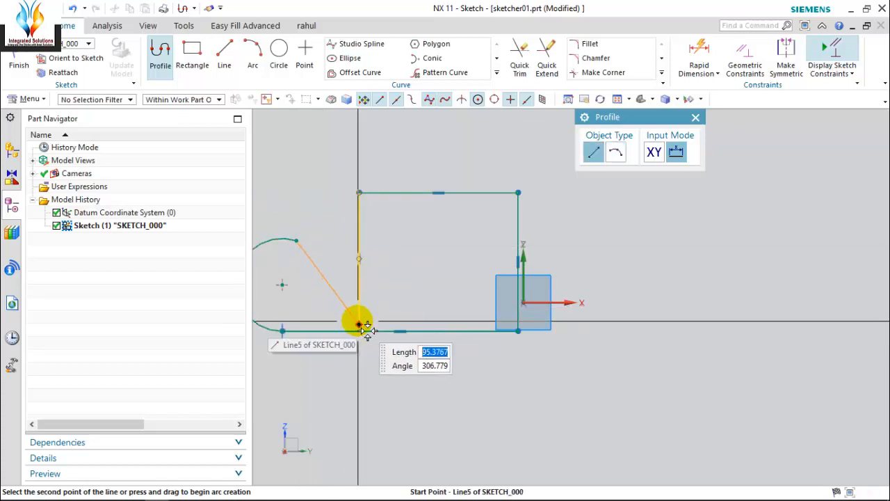
scroll(515, 291, "down", 4)
scroll(510, 289, "up", 3)
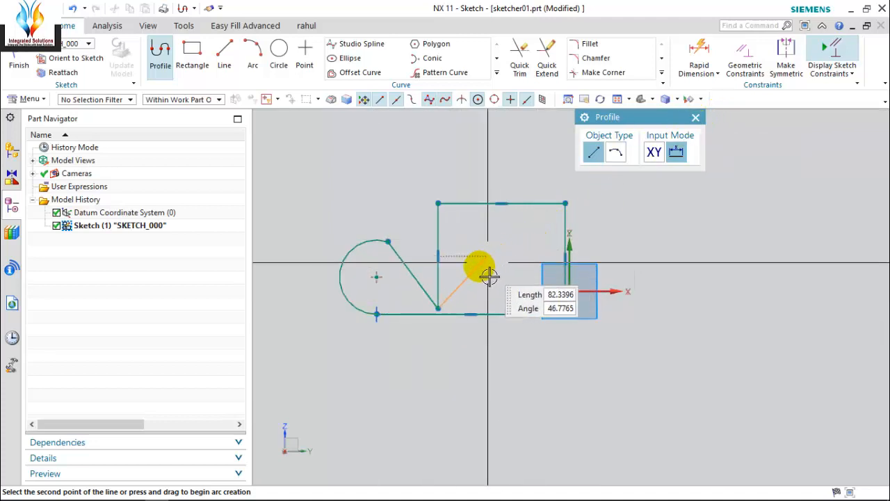
key("Escape")
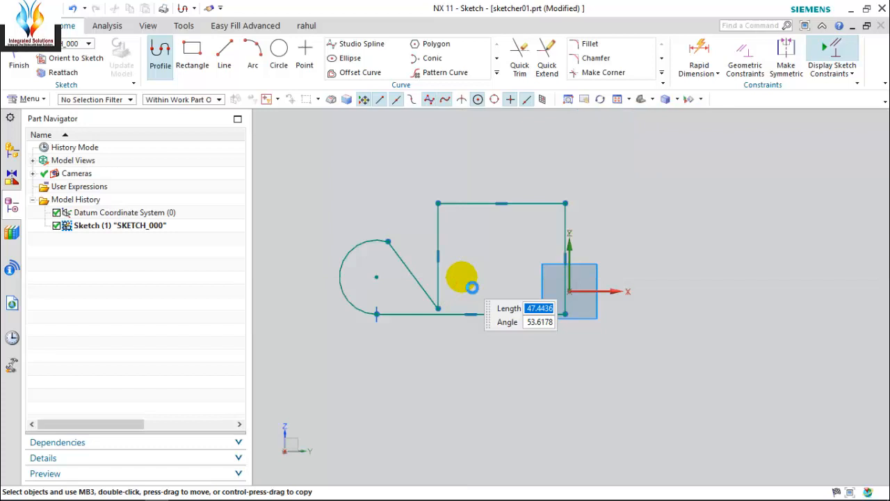
scroll(440, 305, "up", 6)
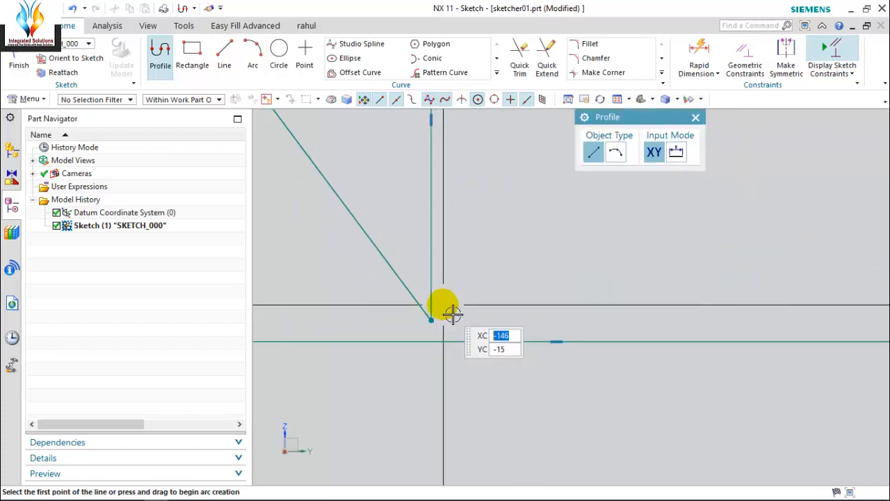
scroll(452, 315, "down", 5)
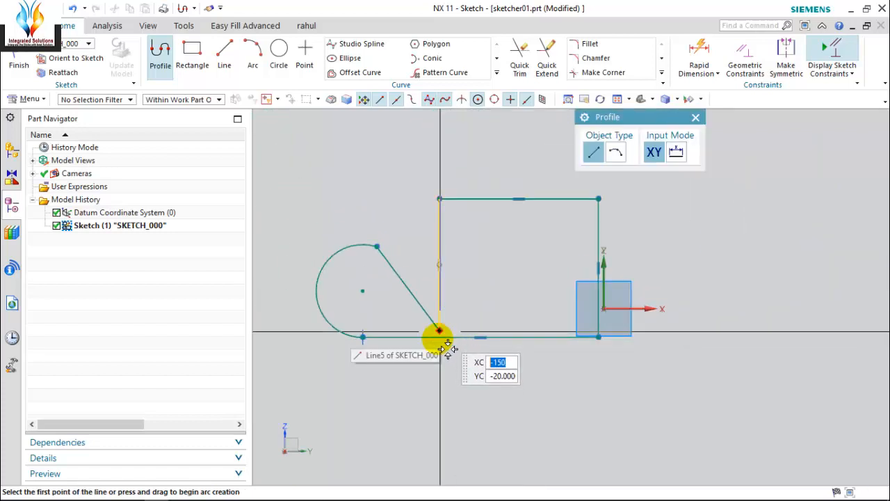
scroll(447, 348, "down", 1)
scroll(438, 332, "up", 1)
scroll(471, 314, "down", 2)
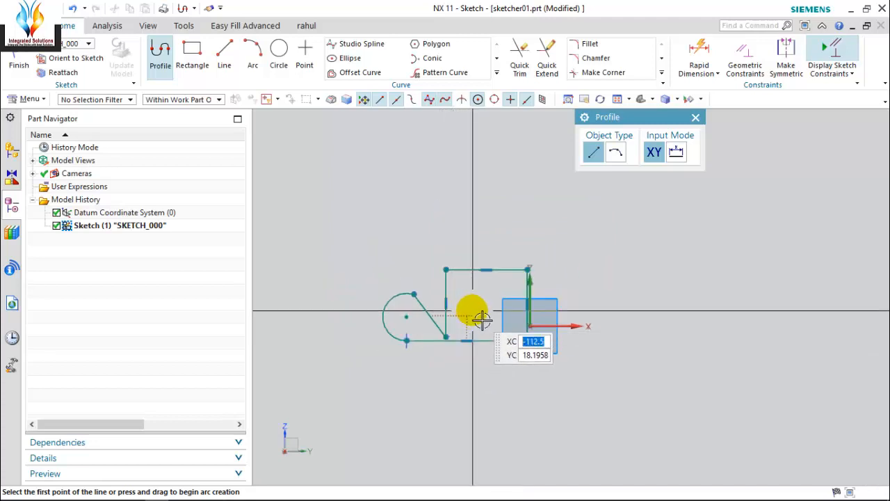
key("Escape")
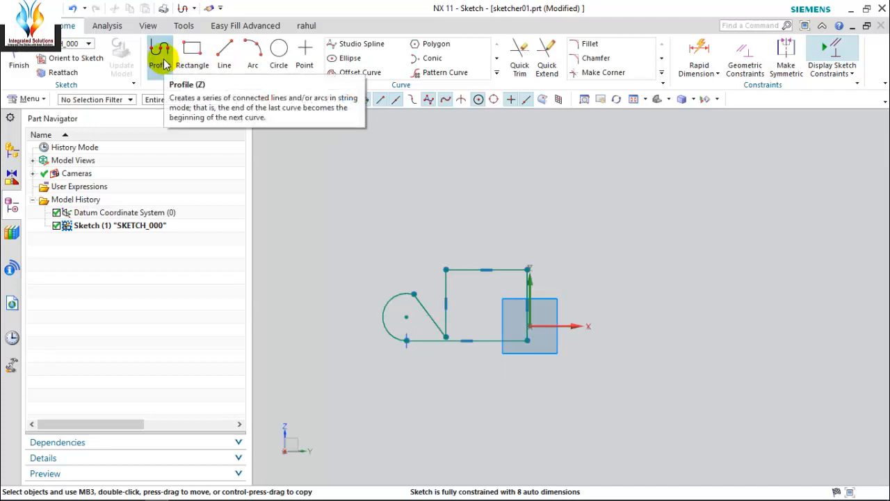
- Draw a horizontal rectangle by two corner points beside the datum axes, on the positive X side
left_click(193, 52)
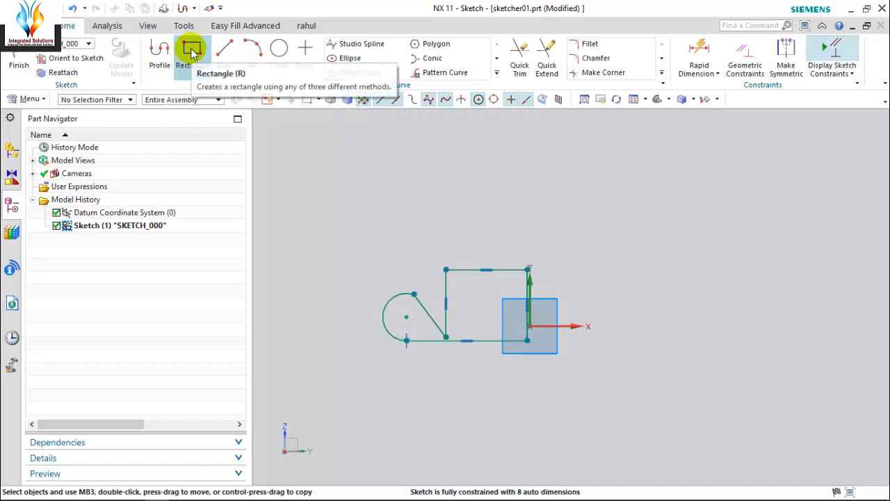
left_click(192, 51)
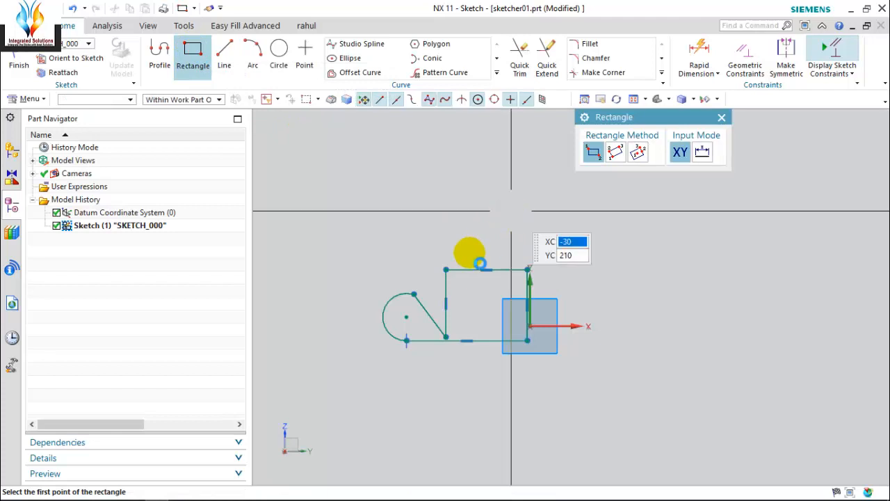
scroll(311, 269, "down", 3)
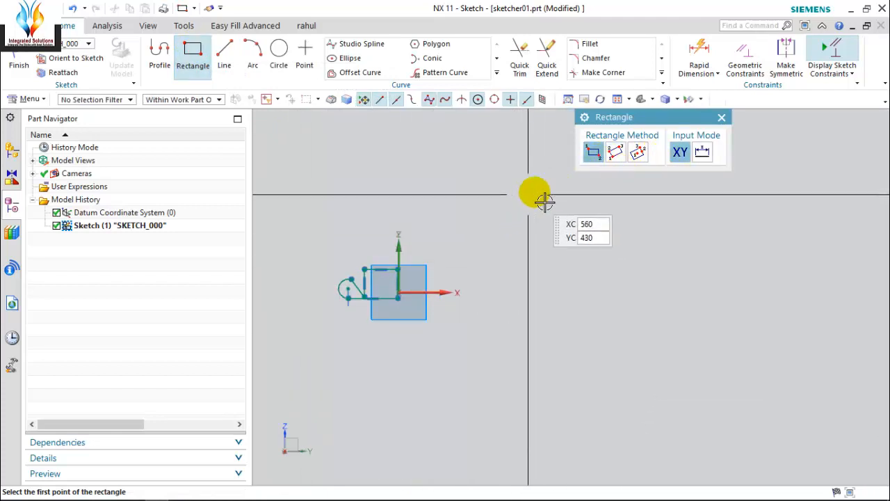
left_click(464, 198)
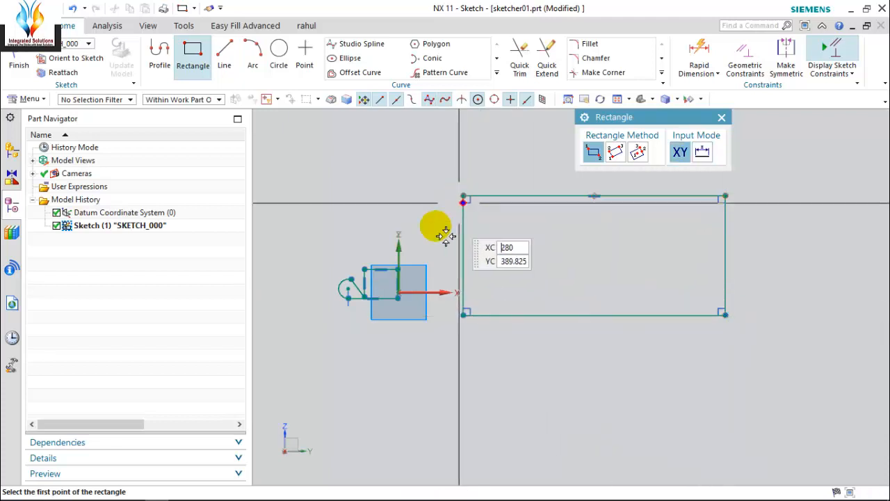
- Draw a tilted rectangle by three points beside the first one, about 700 wide at an angle of 134°
scroll(418, 227, "down", 1)
scroll(461, 334, "down", 1)
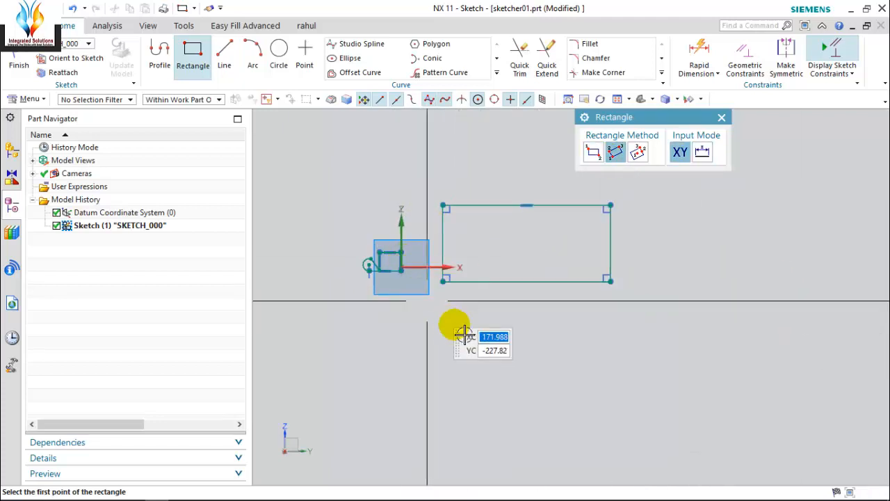
left_click(616, 152)
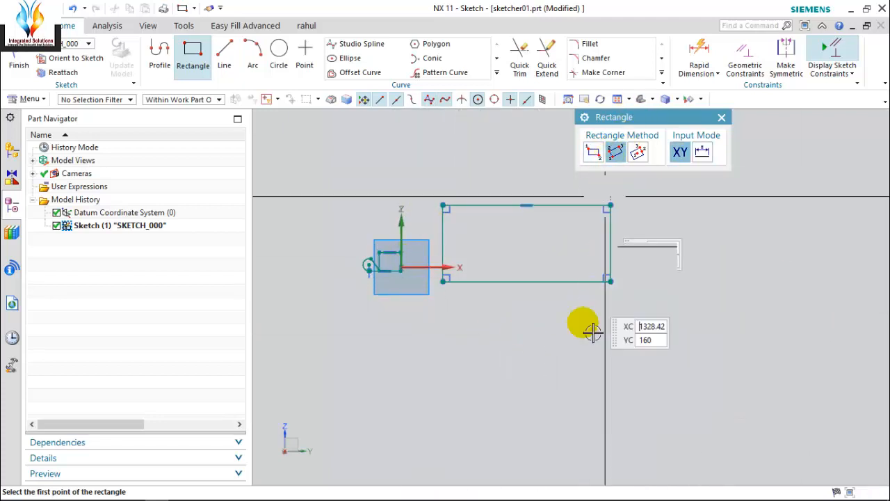
left_click(613, 445)
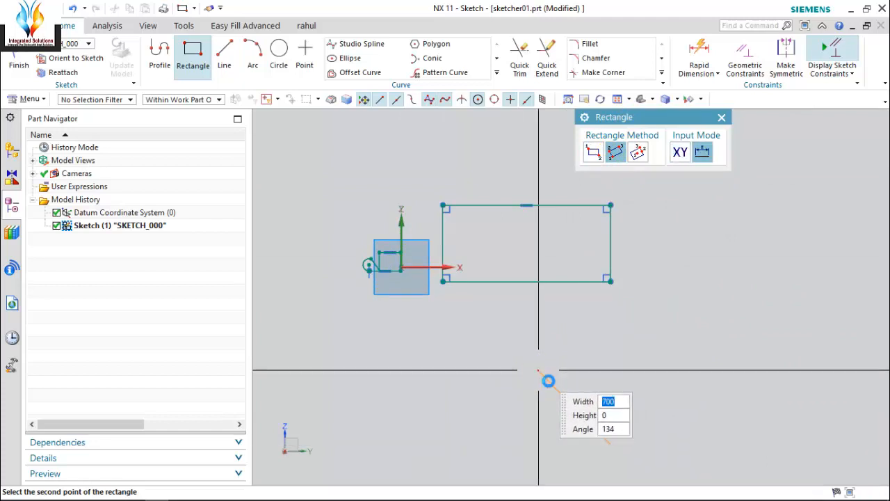
left_click(549, 381)
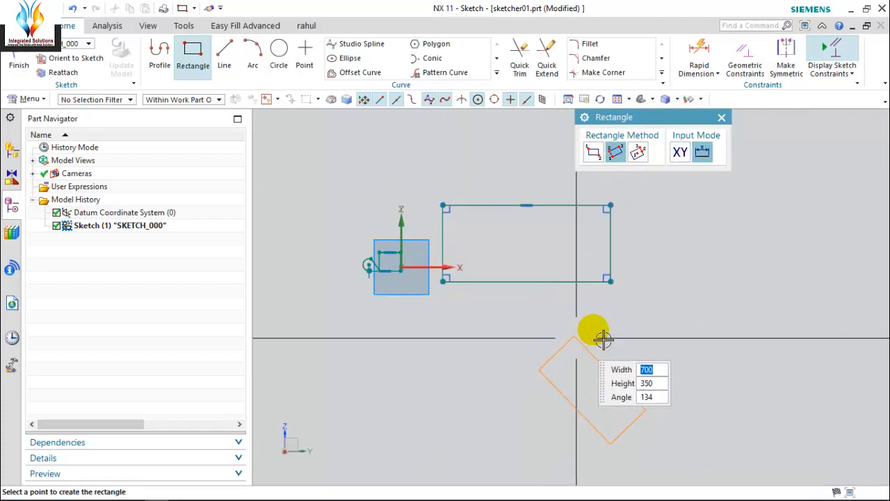
left_click(709, 235)
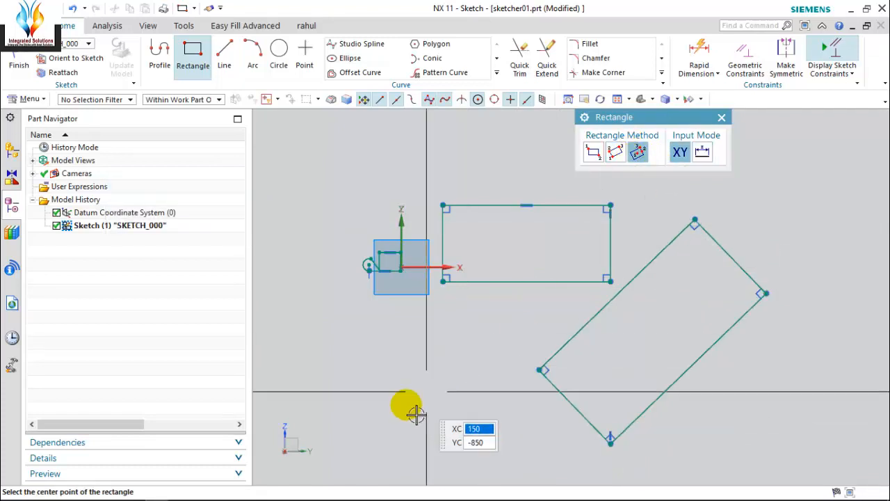
- Draw a horizontal rectangle from its center point, about 1750 wide, below the datum axes
left_click(338, 384)
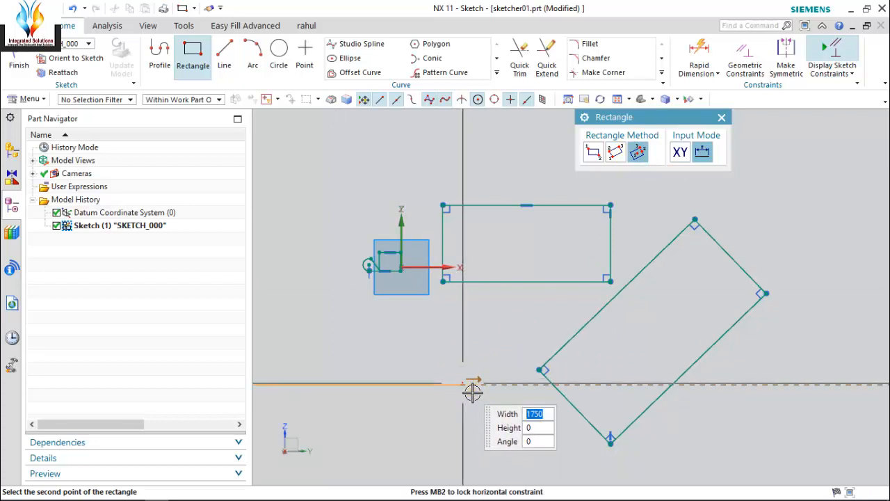
left_click(463, 383)
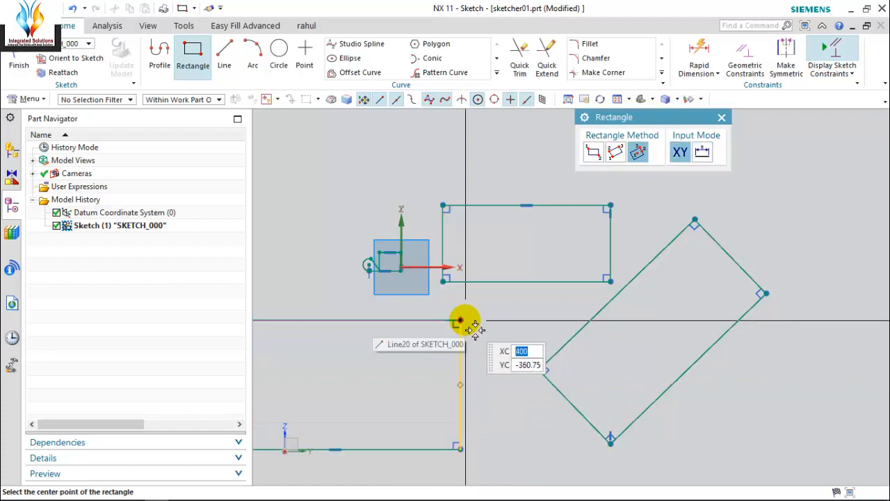
scroll(583, 306, "down", 3)
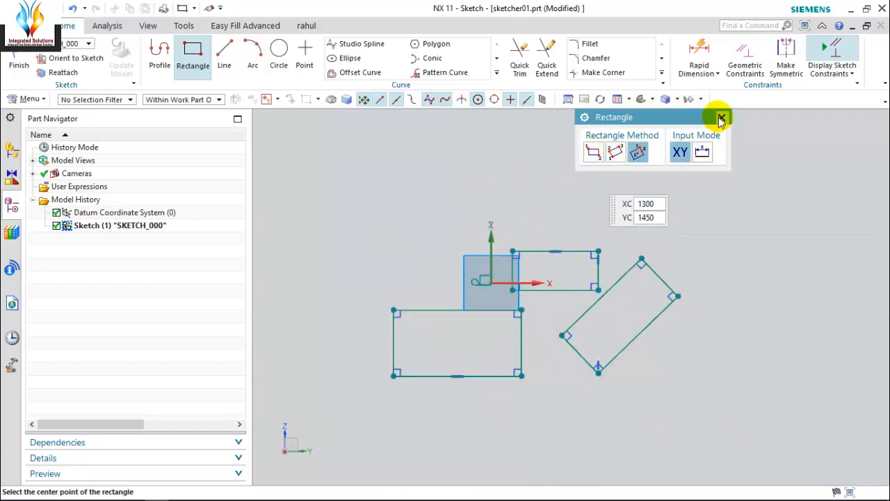
- Draw two separate horizontal lines at the same height above the rectangles, with a gap between them
left_click(223, 57)
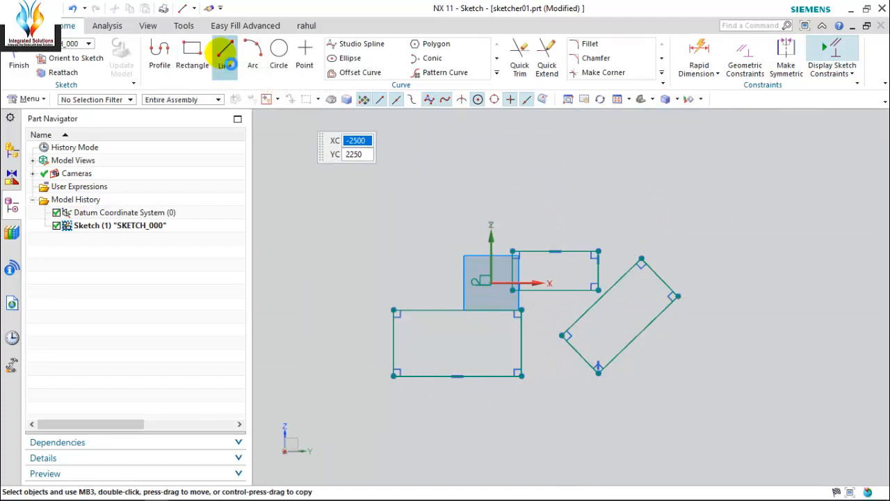
scroll(528, 381, "down", 2)
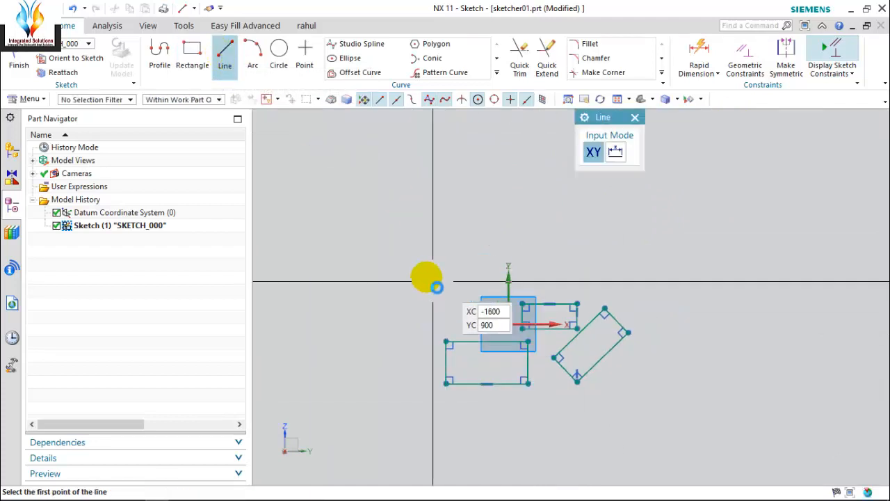
left_click(332, 243)
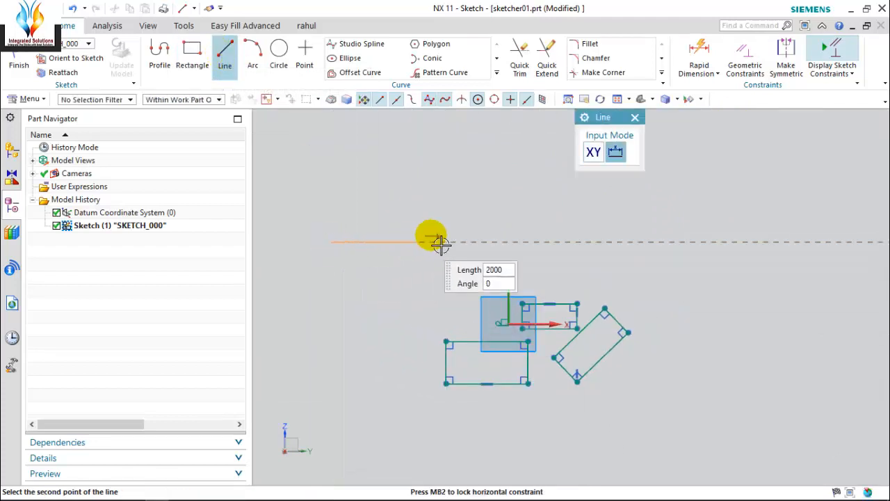
left_click(508, 241)
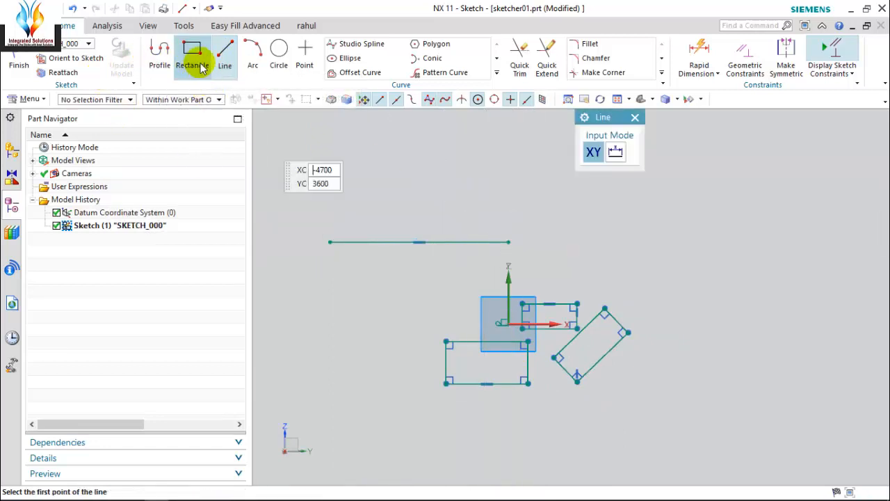
left_click(556, 242)
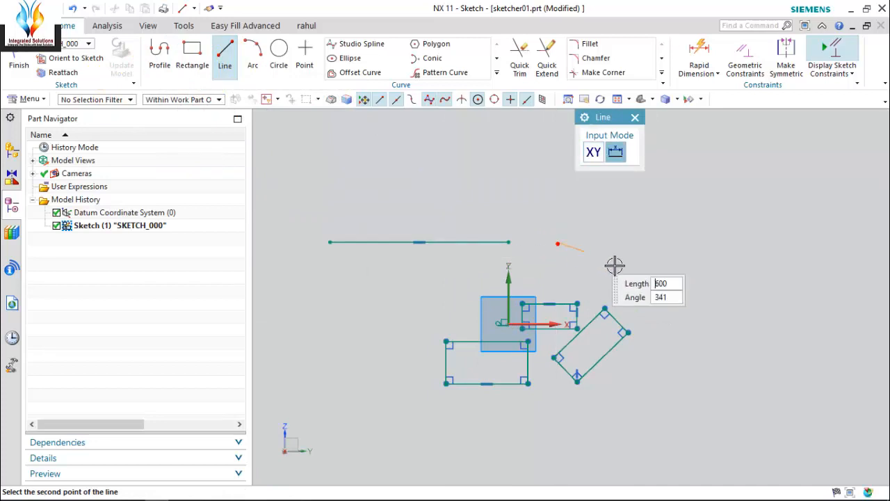
left_click(742, 242)
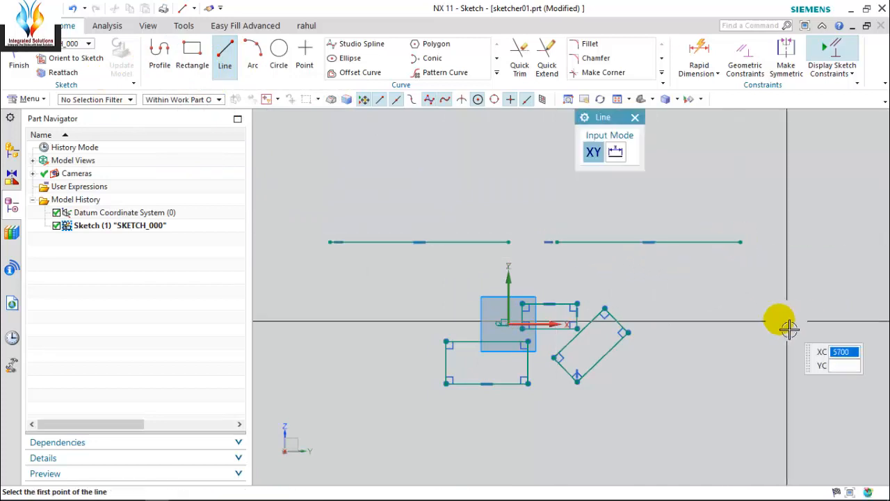
- Draw two more horizontal lines, one about 4200 long below the second line and another above it
left_click(581, 271)
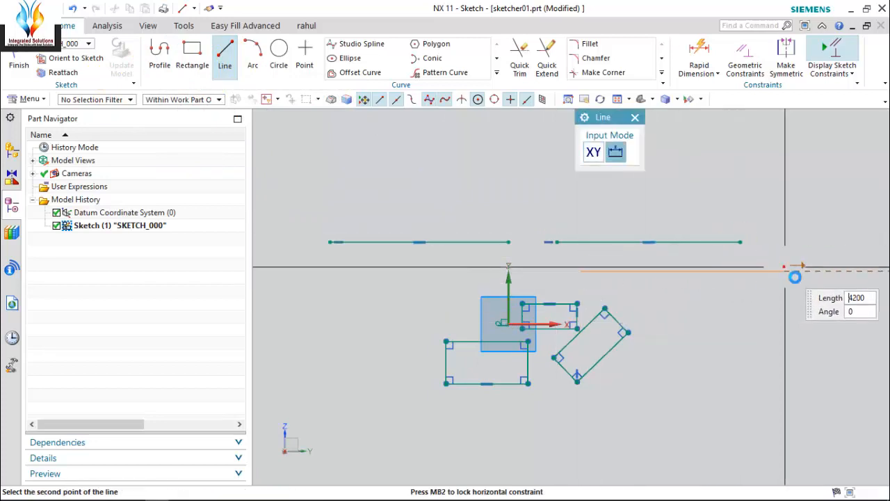
left_click(536, 212)
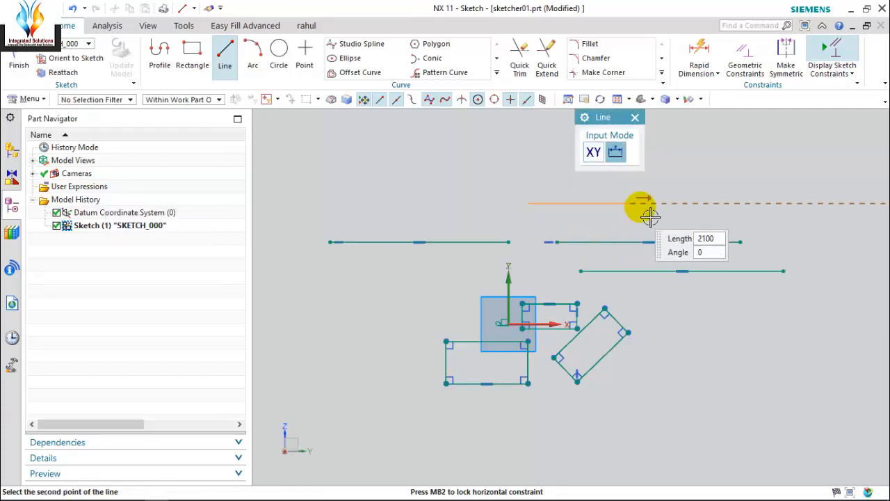
left_click(755, 212)
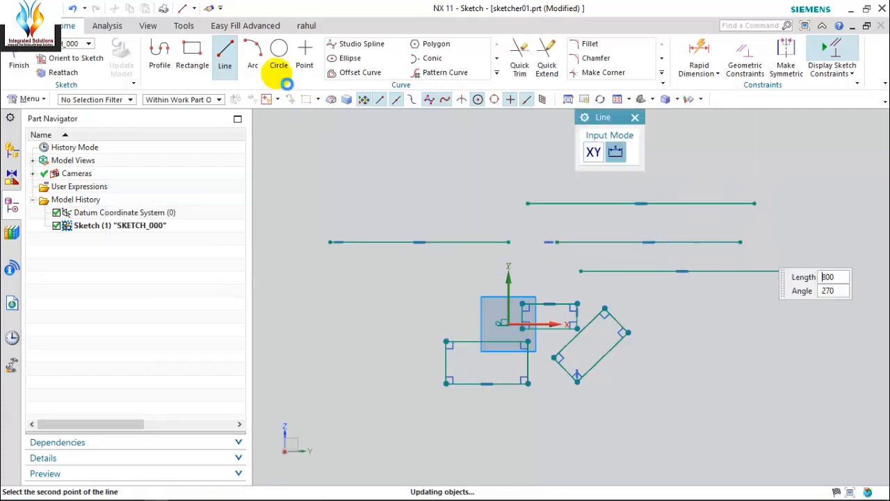
- Draw two arcs by three points above the datum axes, the upper one with a radius of about 19290
left_click(252, 60)
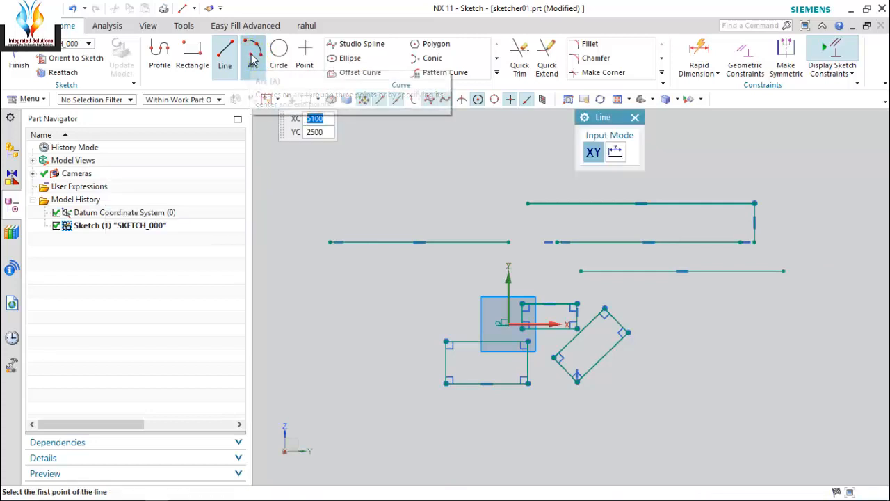
scroll(441, 364, "down", 5)
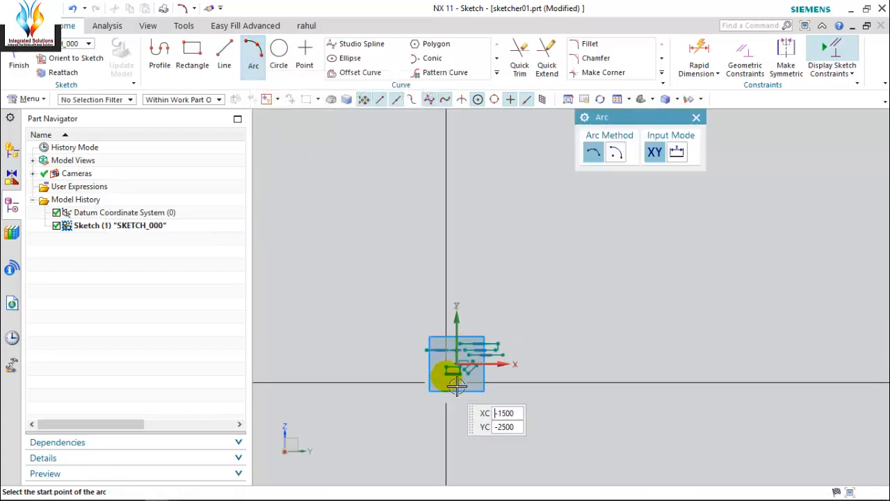
left_click(332, 275)
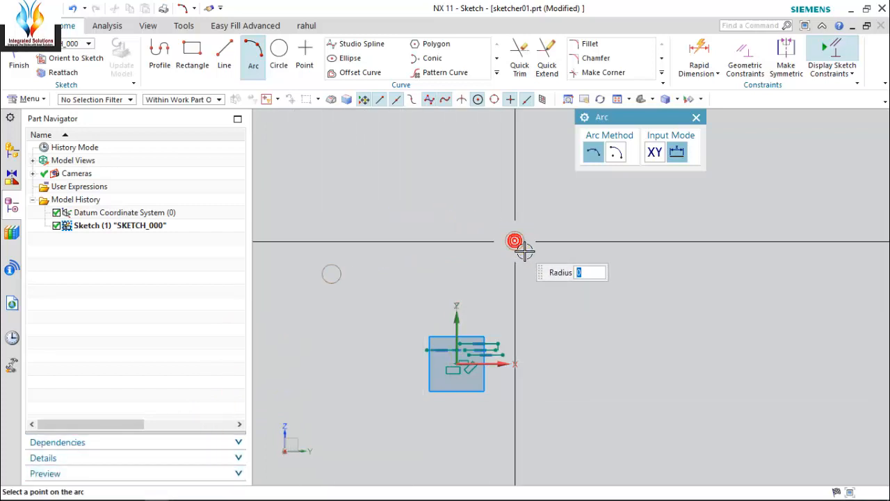
left_click(515, 241)
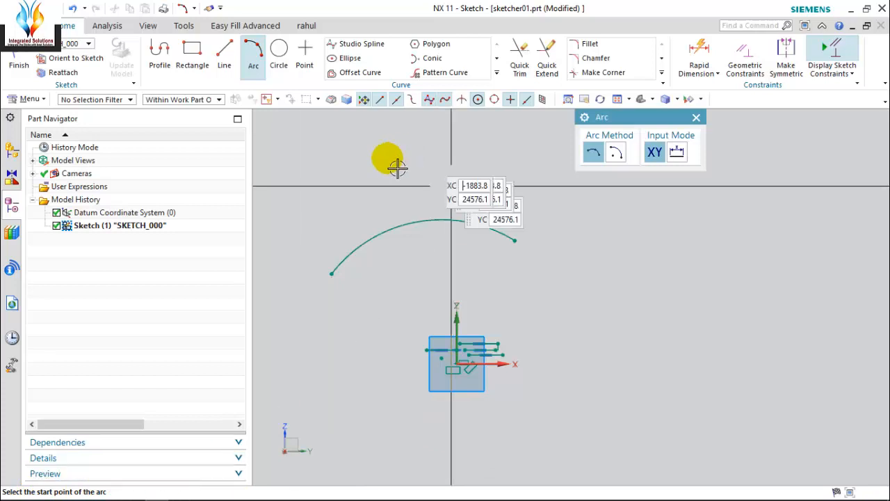
left_click(288, 241)
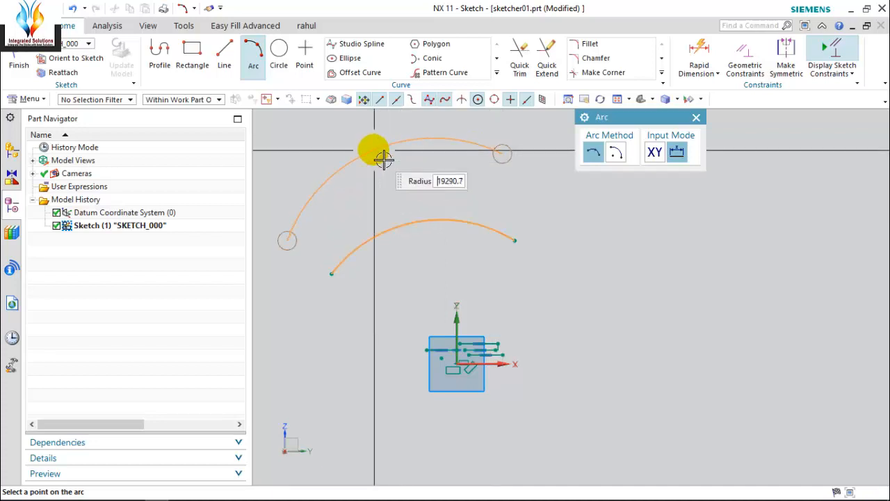
left_click(384, 159)
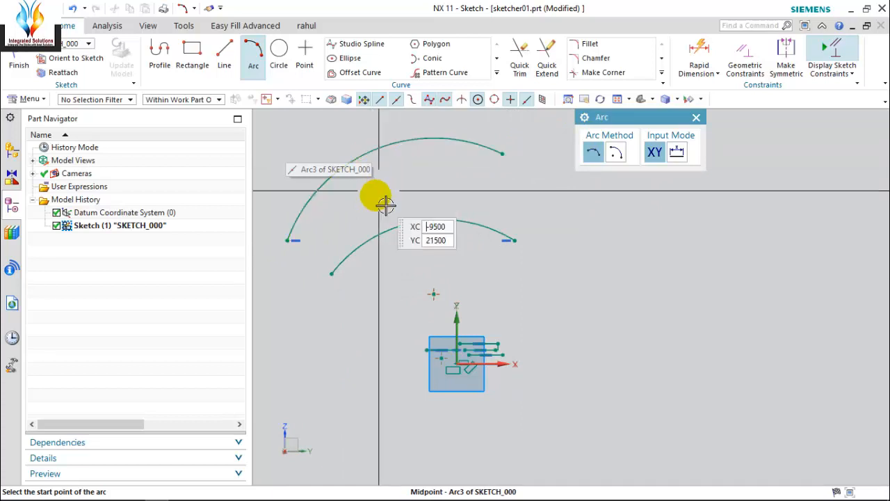
- Draw an arc by center and endpoints to the right of the other two arcs, with a radius of about 12130
left_click(616, 154)
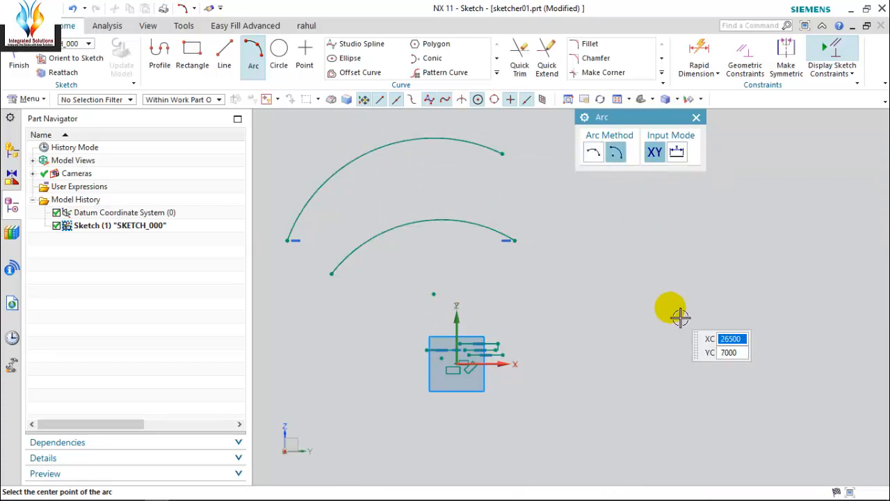
left_click(776, 335)
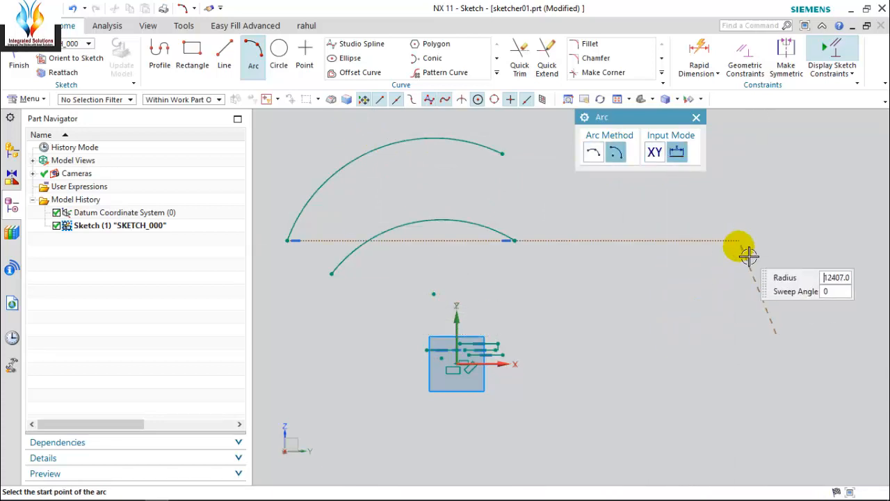
left_click(746, 241)
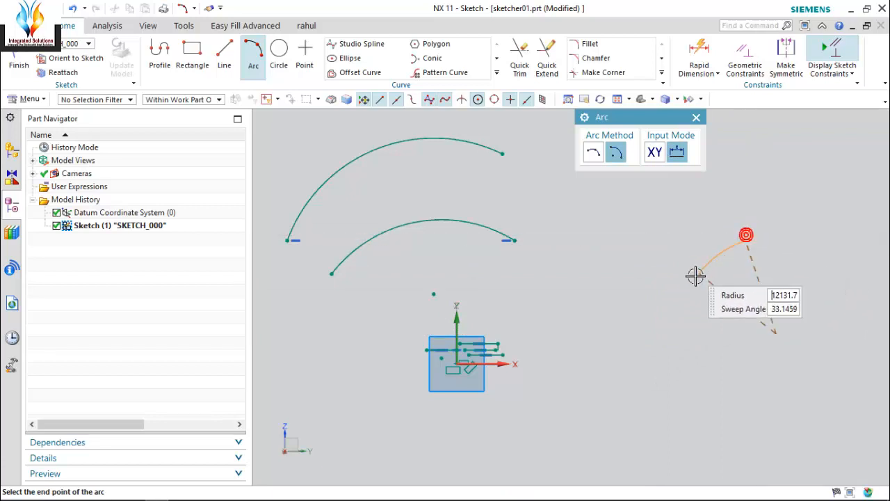
left_click(652, 334)
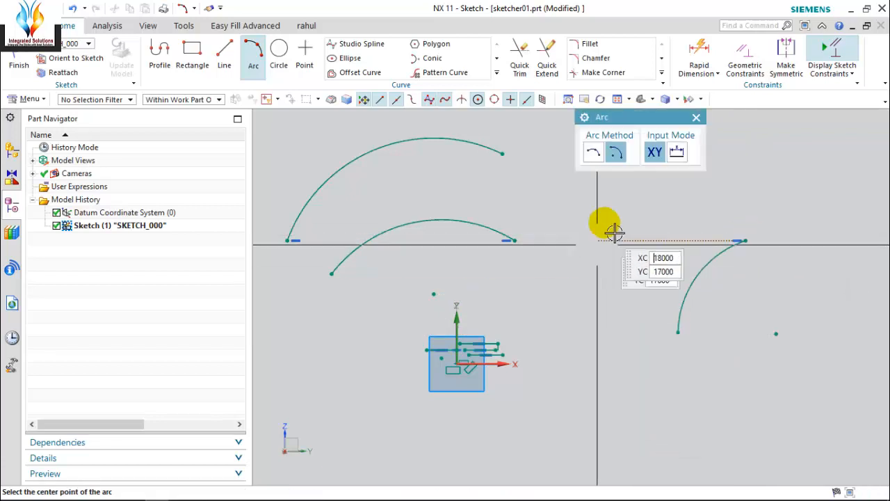
left_click(697, 117)
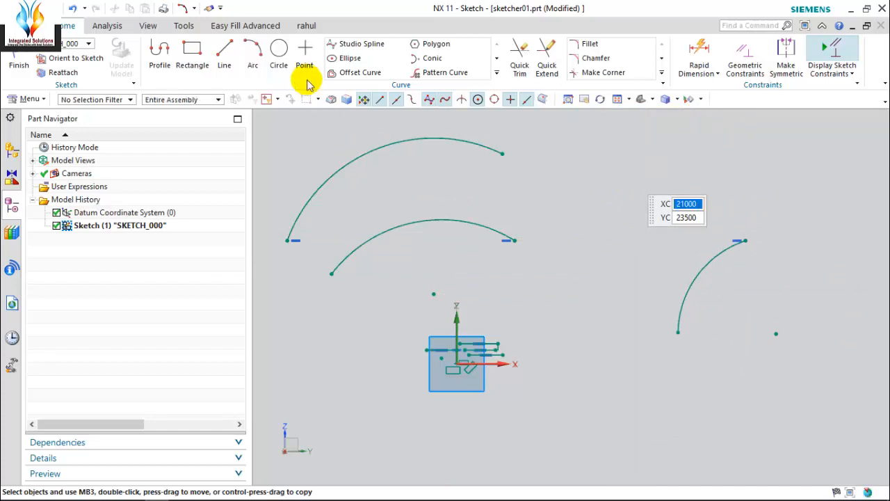
- Draw a circle from its center point between the arcs, about 16560 in diameter
left_click(279, 55)
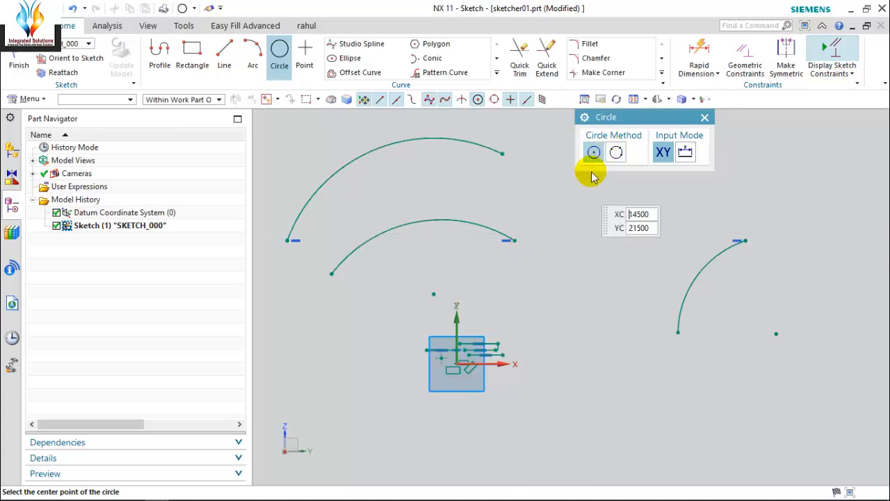
left_click(590, 272)
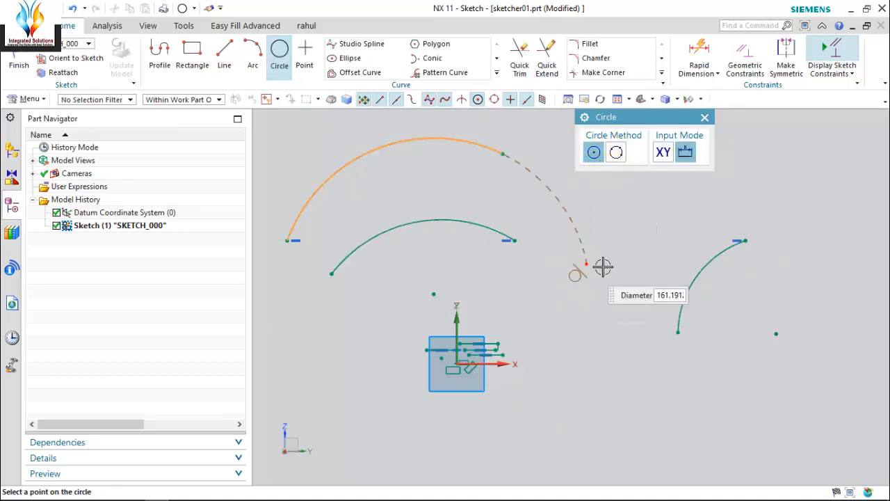
left_click(632, 216)
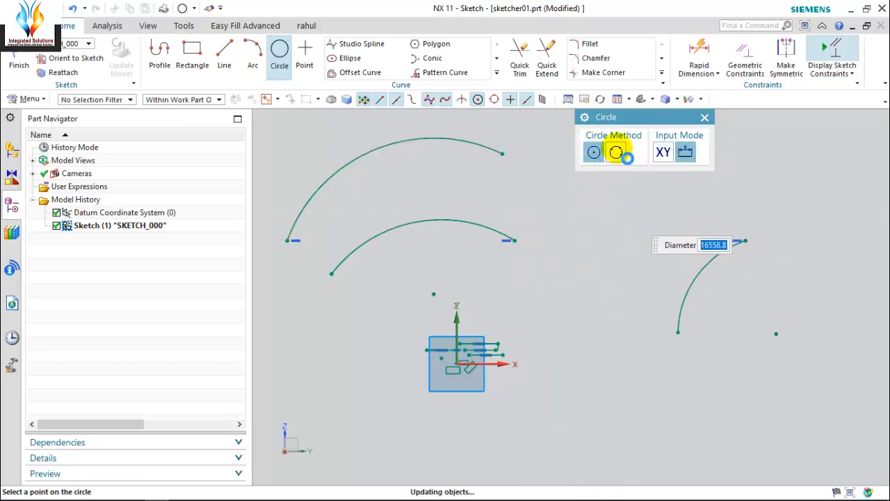
- Draw a triangle from three lines below the circle and right-hand arc, with a horizontal base about 26000 long
left_click(224, 52)
scroll(461, 183, "down", 2)
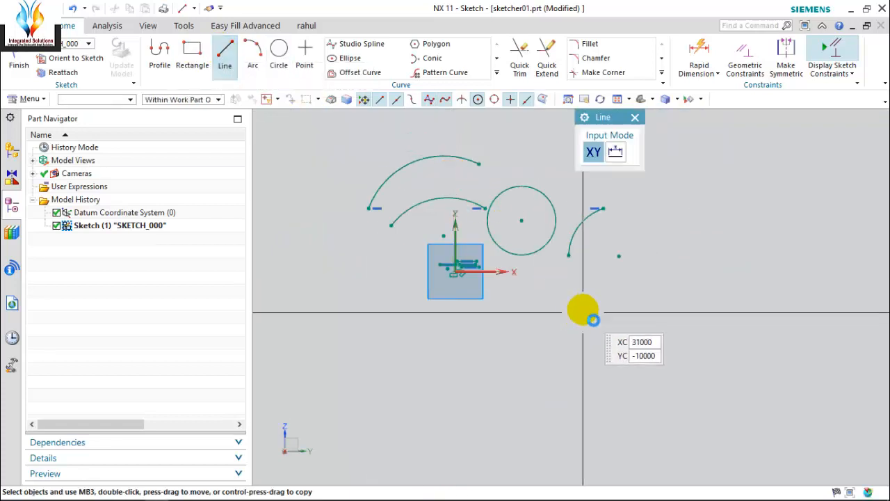
left_click(529, 375)
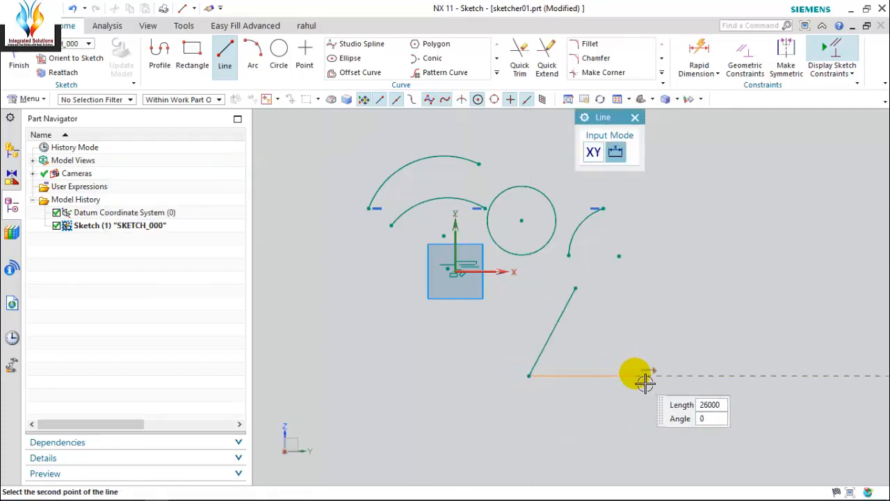
left_click(647, 384)
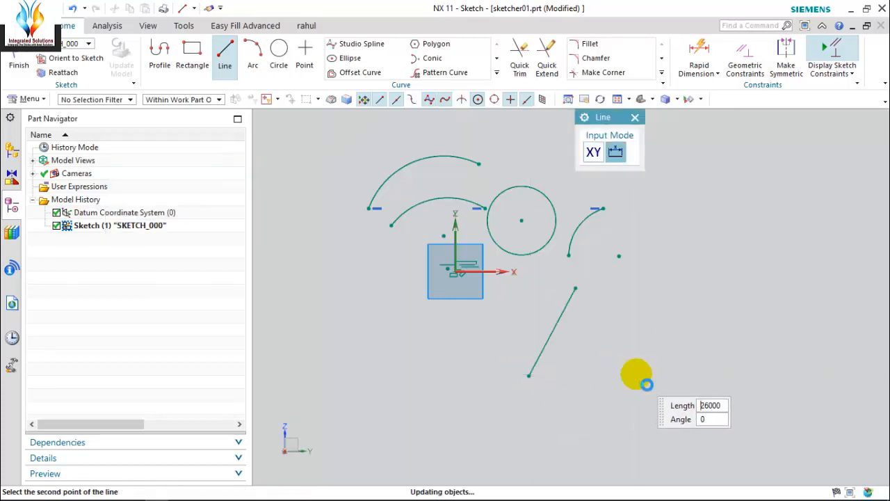
left_click(647, 384)
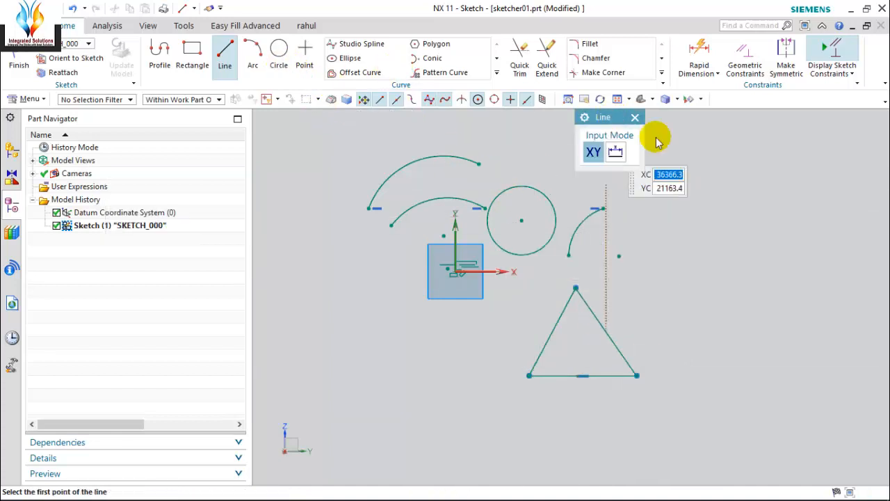
key("Escape")
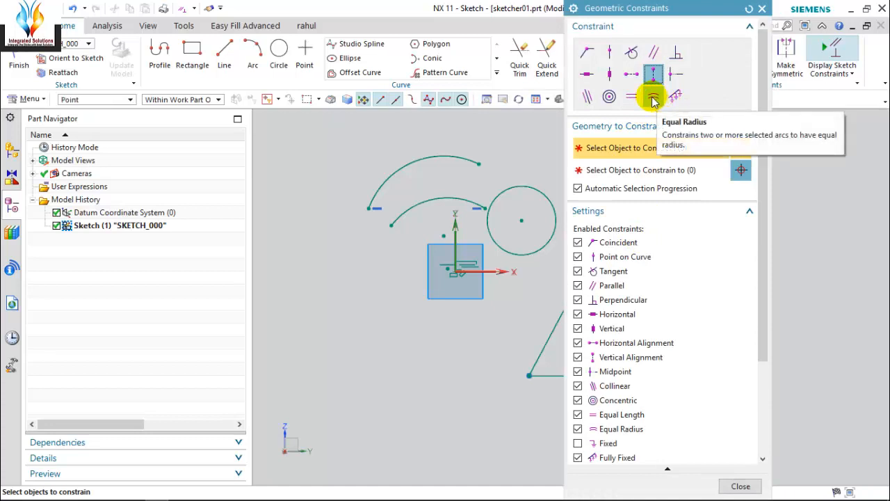
- Apply an Equal Length constraint to the two sloping sides of the triangle
left_click(631, 96)
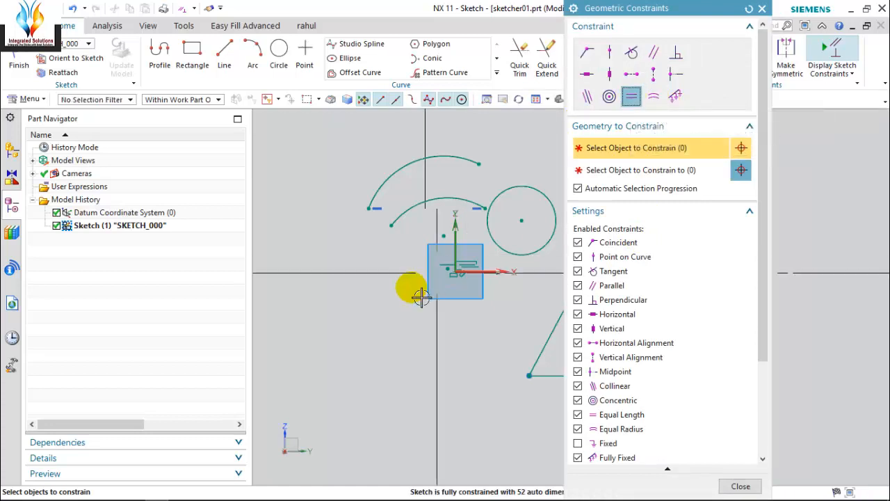
scroll(327, 277, "down", 4)
scroll(423, 296, "up", 4)
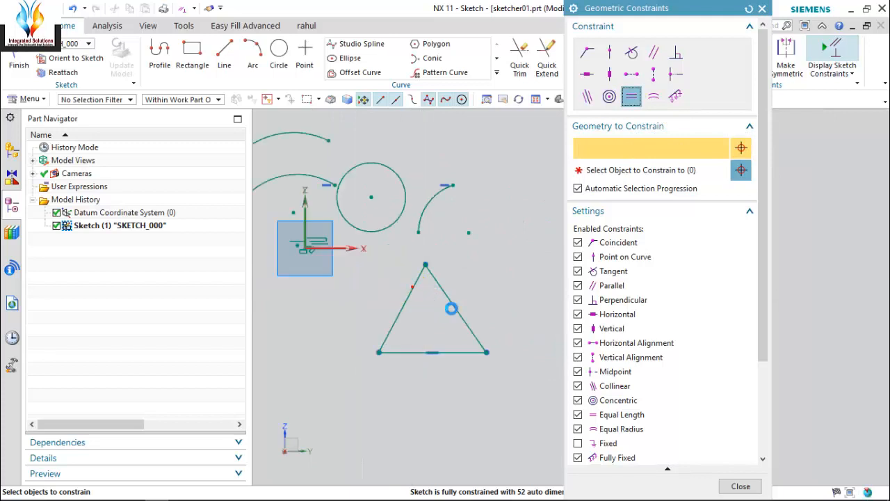
left_click(448, 297)
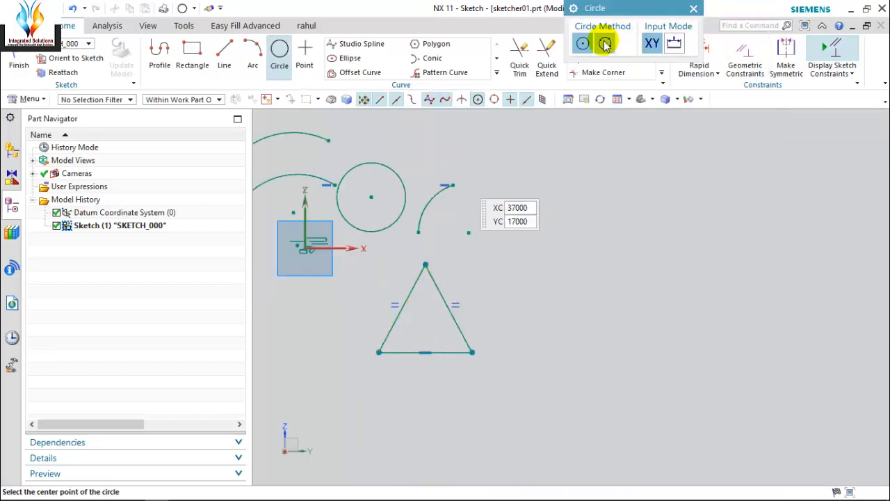
- Draw a circle by three points inside the triangle, touching all three sides, about 13590 in diameter
left_click(606, 44)
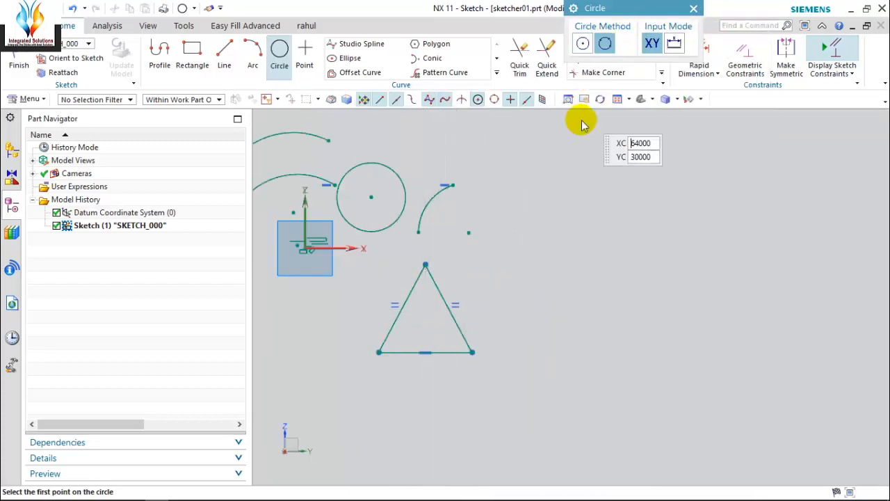
left_click(402, 308)
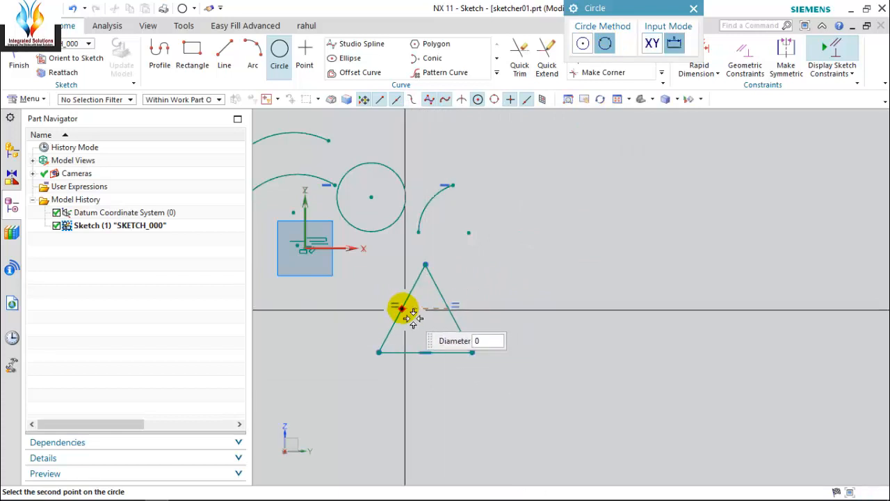
left_click(449, 308)
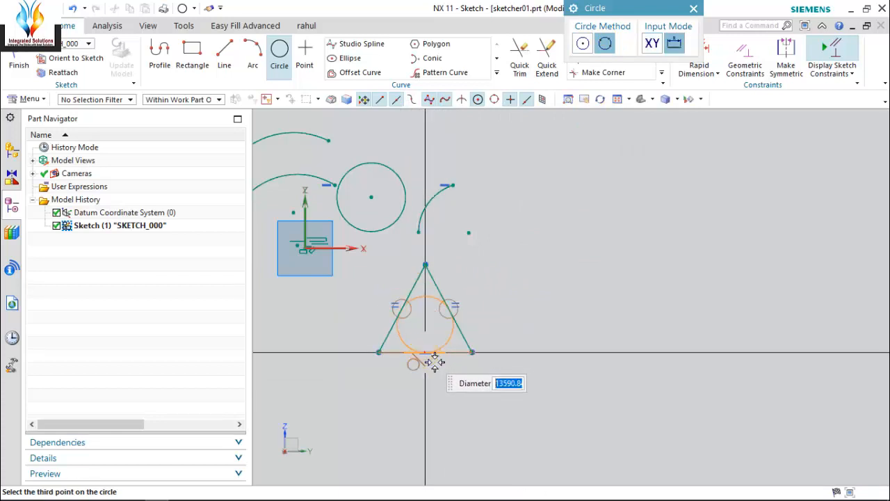
left_click(445, 345)
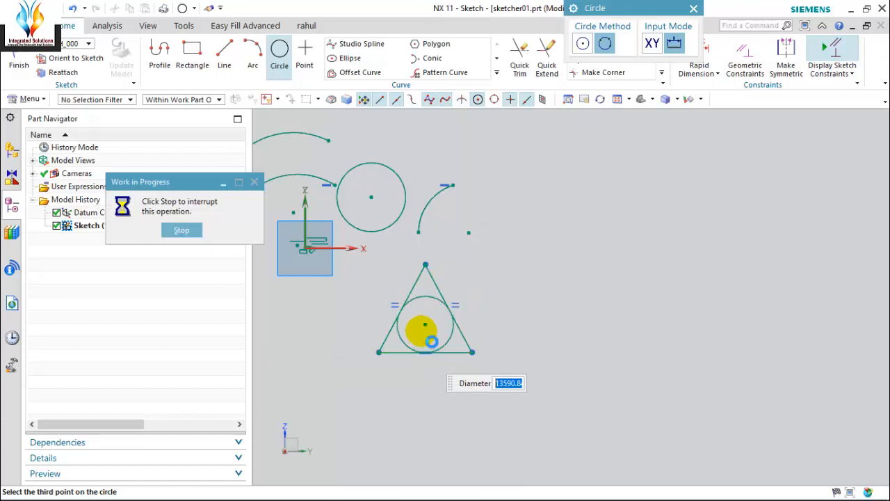
scroll(427, 318, "up", 4)
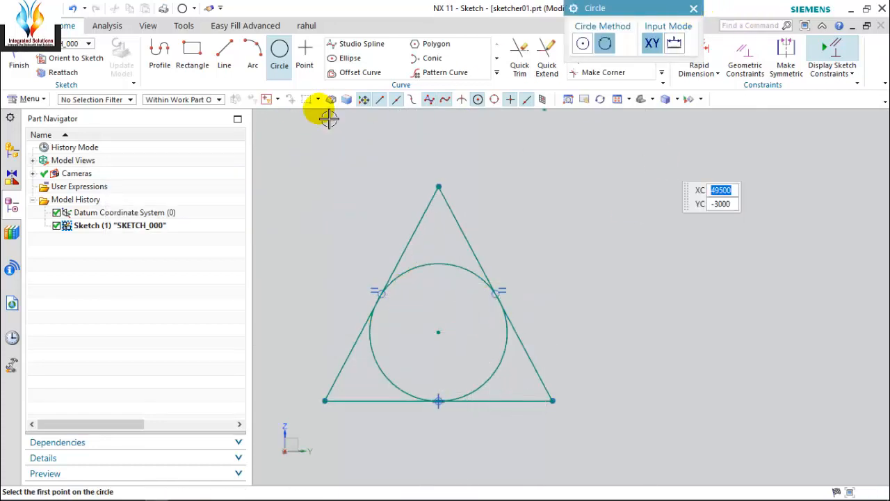
- Place a sketch point inside the triangle, between its apex and the inscribed circle
left_click(317, 67)
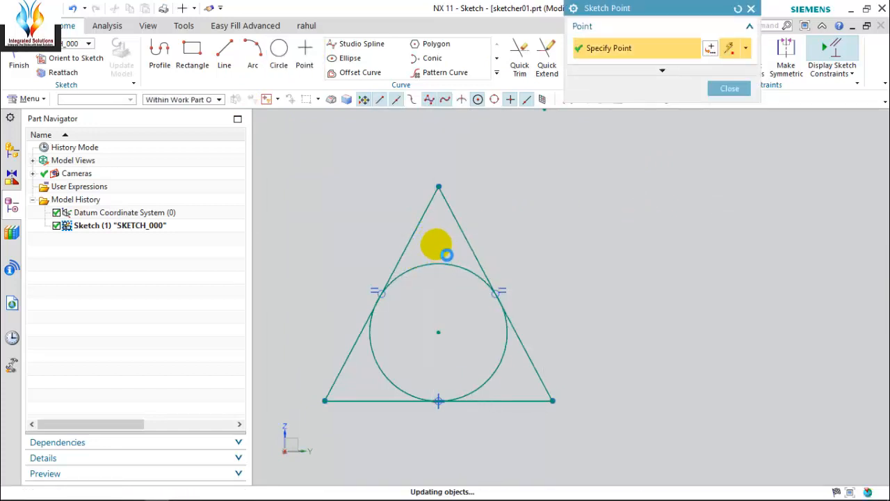
scroll(447, 250, "up", 5)
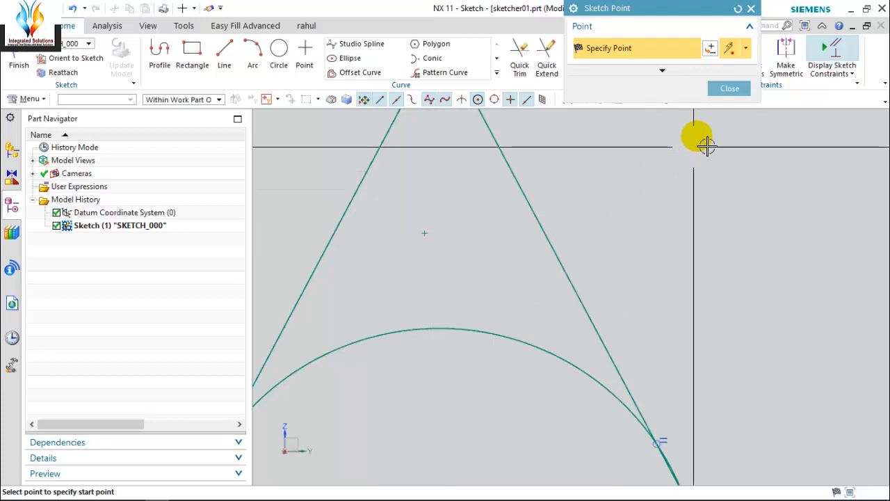
left_click(729, 90)
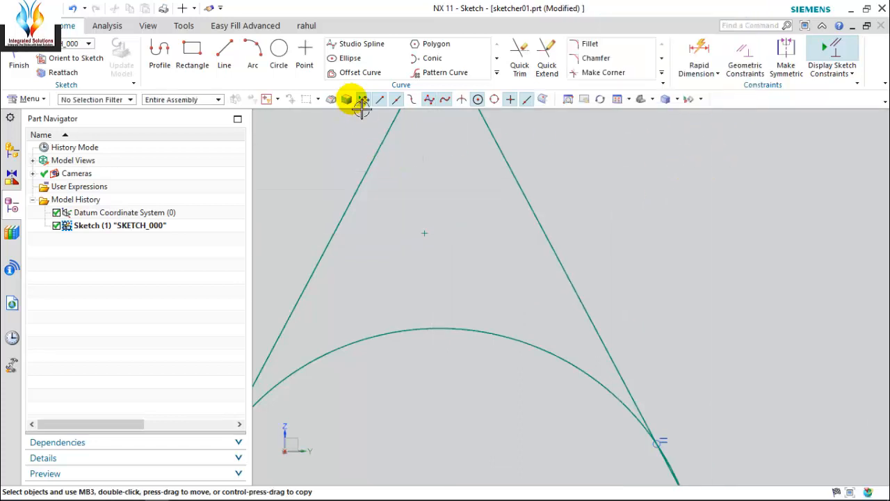
- Sketch a degree 3 Studio Spline through seven points beyond the existing curves, arching up, dipping, and rising at its far end
left_click(374, 48)
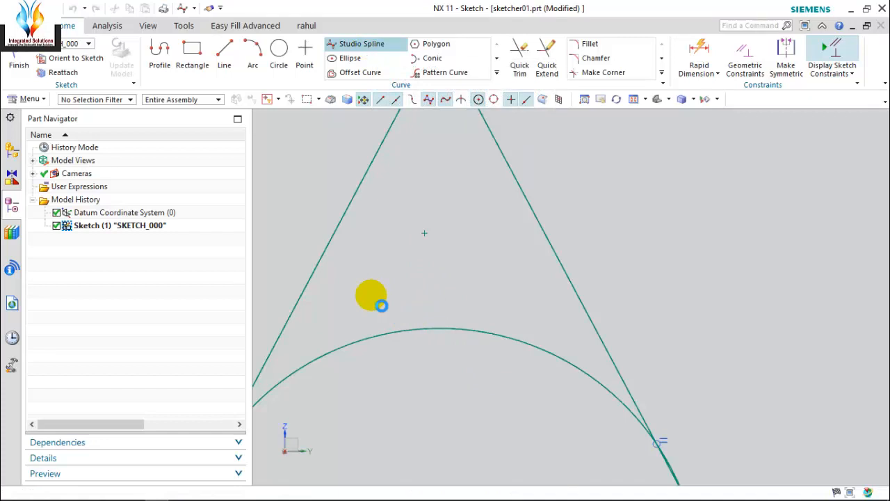
scroll(368, 299, "down", 6)
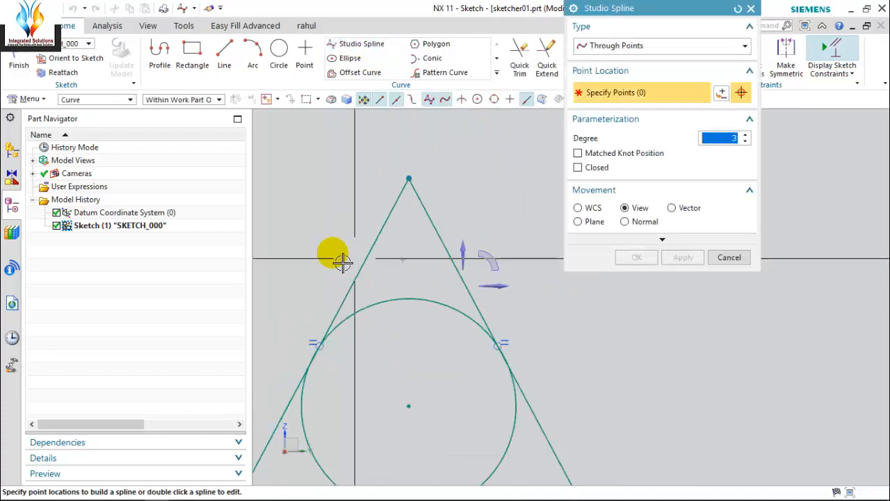
left_click(438, 264)
scroll(337, 258, "down", 3)
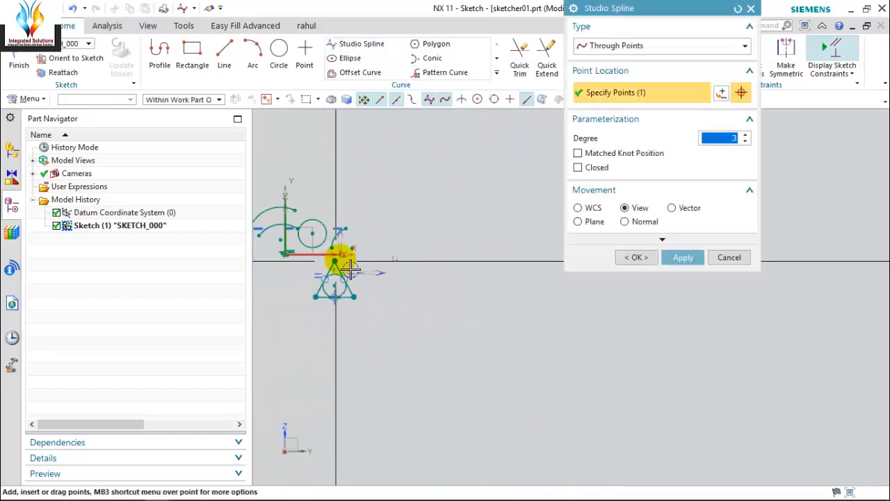
left_click(472, 248)
scroll(332, 280, "down", 2)
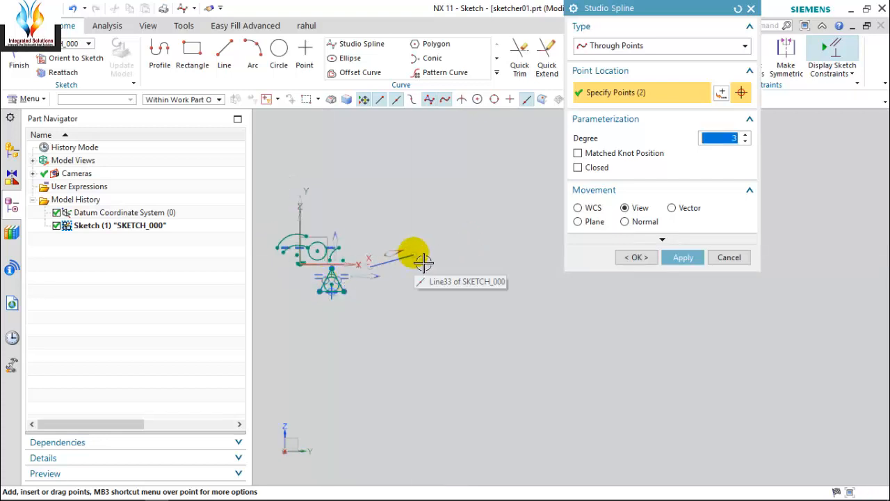
scroll(418, 256, "up", 8)
left_click(498, 242)
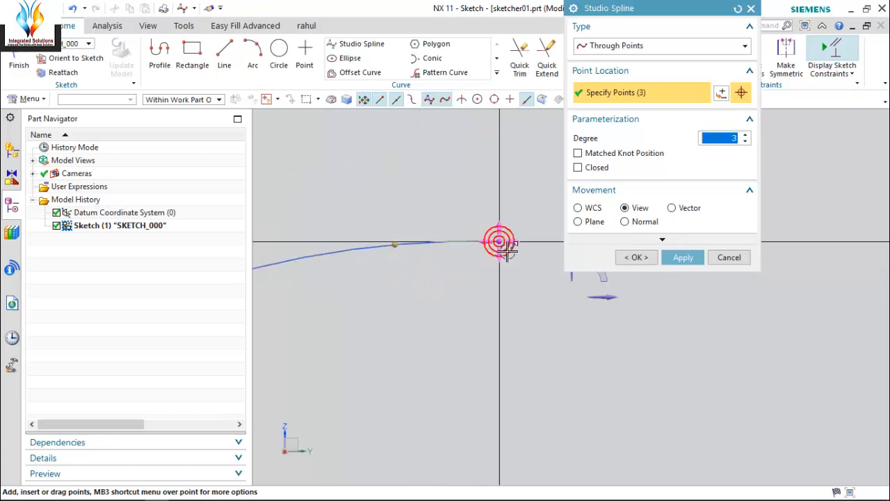
scroll(401, 247, "down", 3)
left_click(493, 255)
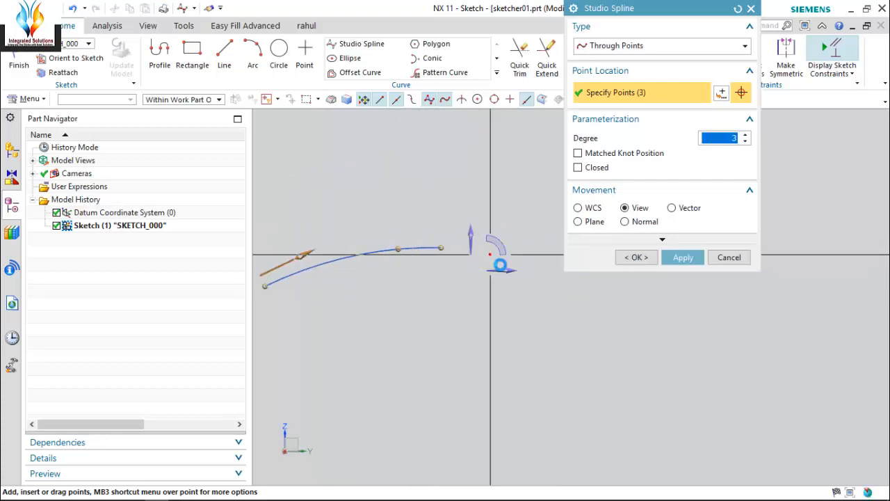
left_click(538, 269)
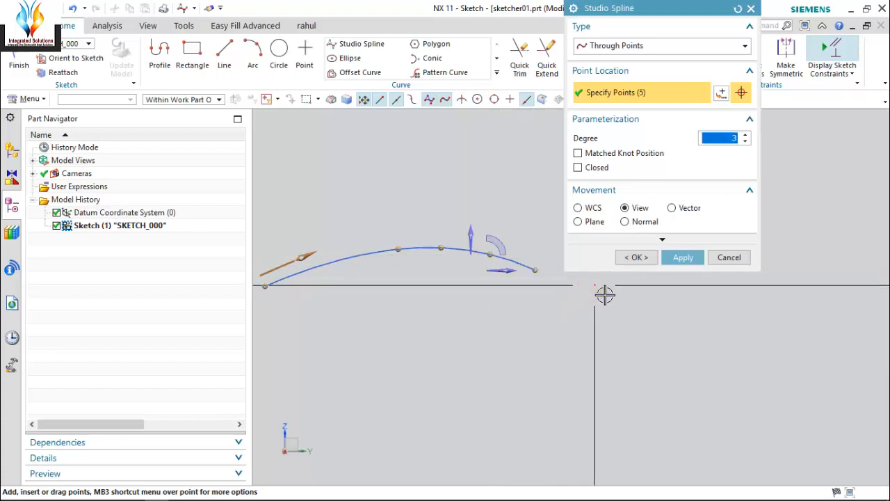
left_click(596, 285)
scroll(398, 279, "down", 1)
scroll(397, 279, "down", 2)
left_click(521, 245)
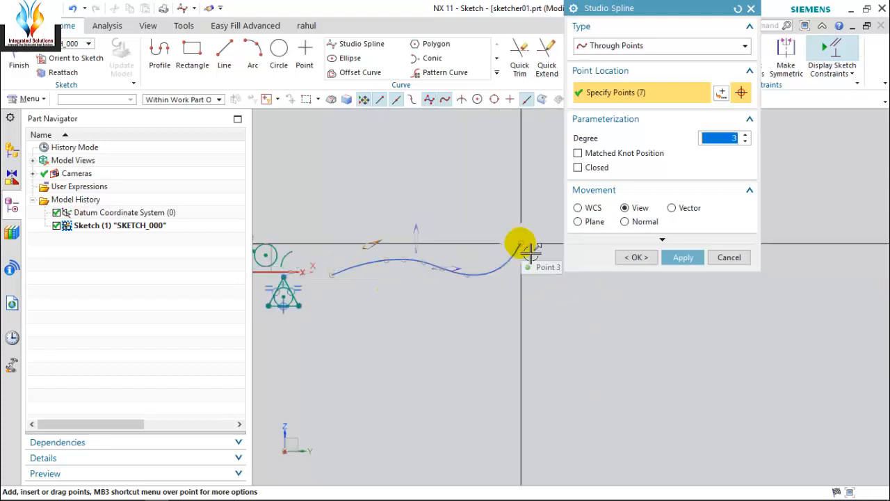
- Try the Closed option on the seven-point spline, and turn it off again
left_click(578, 168)
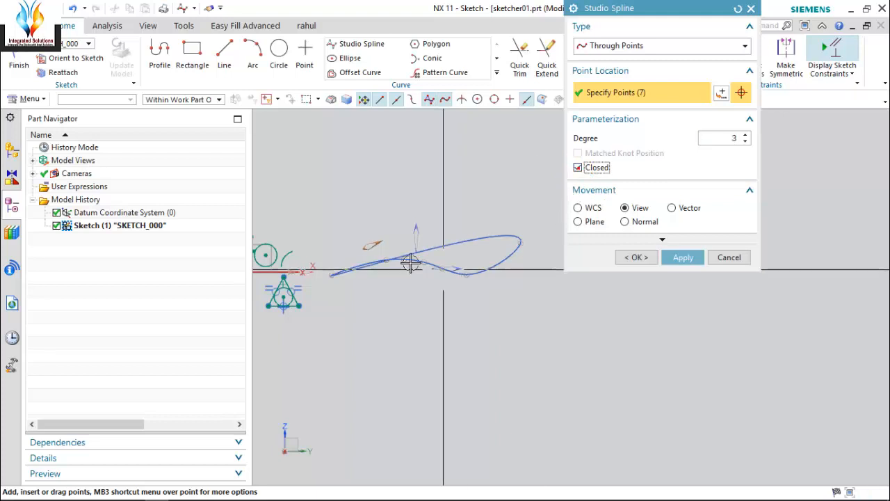
scroll(456, 259, "up", 2)
scroll(377, 278, "down", 2)
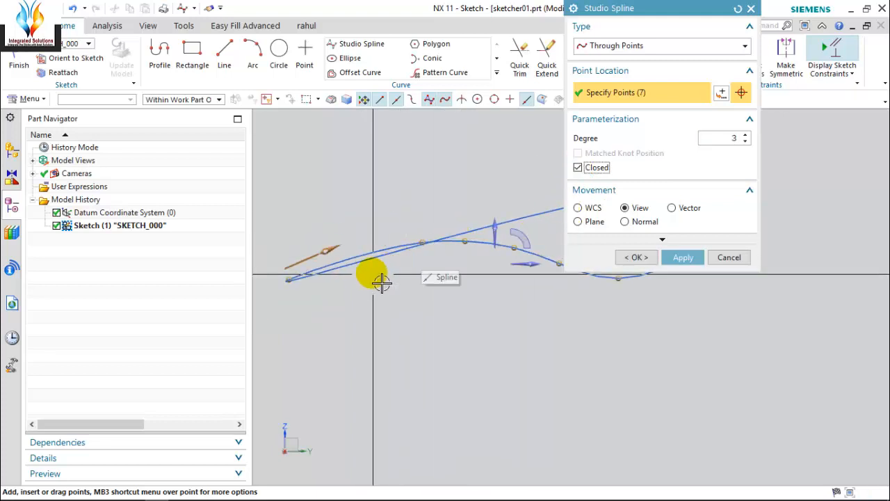
left_click(578, 168)
- Extend the spline with two more points beyond its rising end and create it
scroll(354, 267, "down", 4)
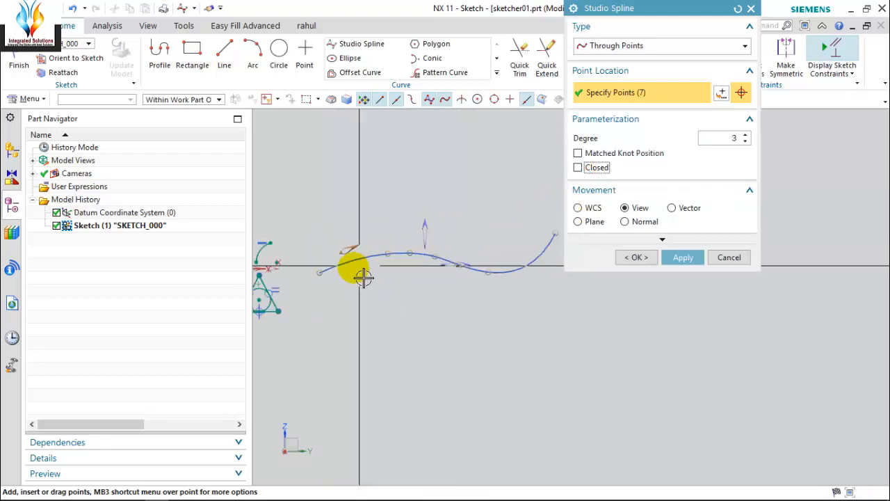
left_click(495, 237)
left_click(542, 243)
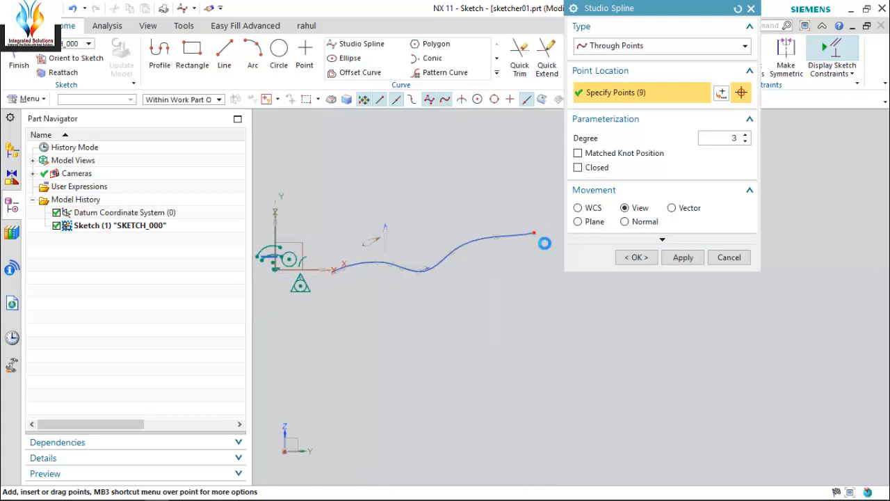
left_click(685, 259)
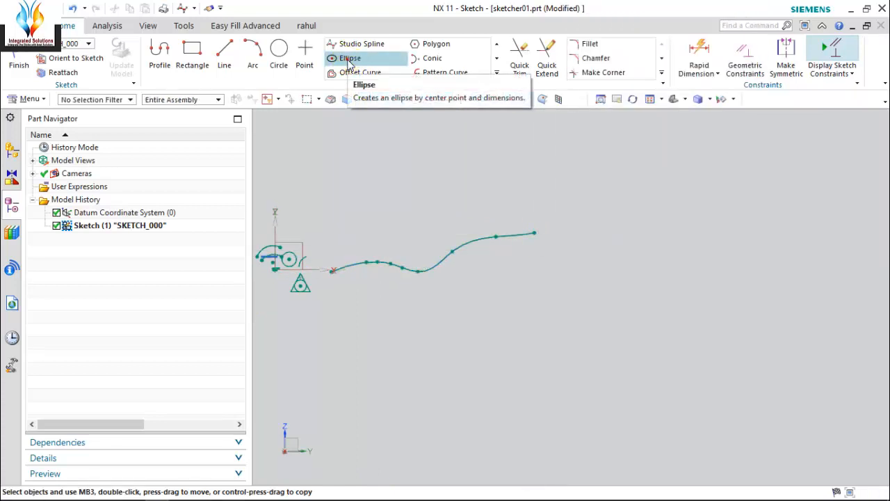
- Draw a closed ellipse beyond the spline's far end with a major radius of 3100 mm and a minor radius of 2200 mm
left_click(350, 60)
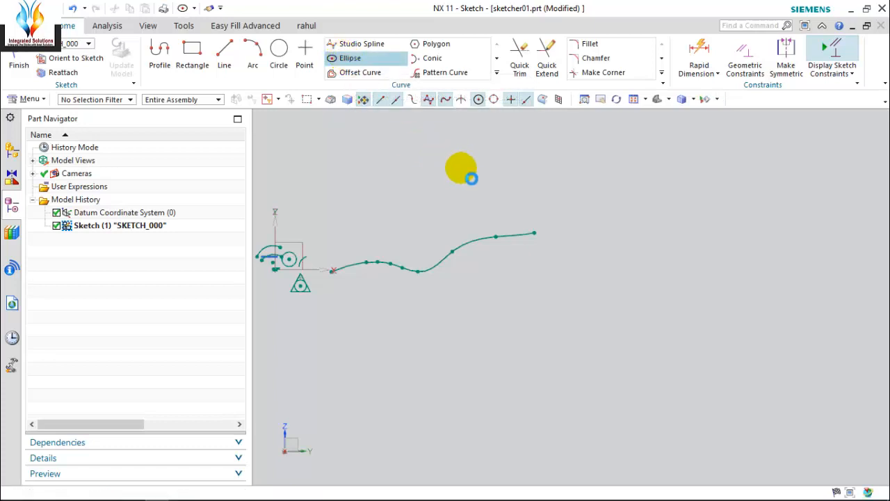
scroll(474, 225, "down", 3)
left_click(473, 224)
scroll(480, 229, "up", 3)
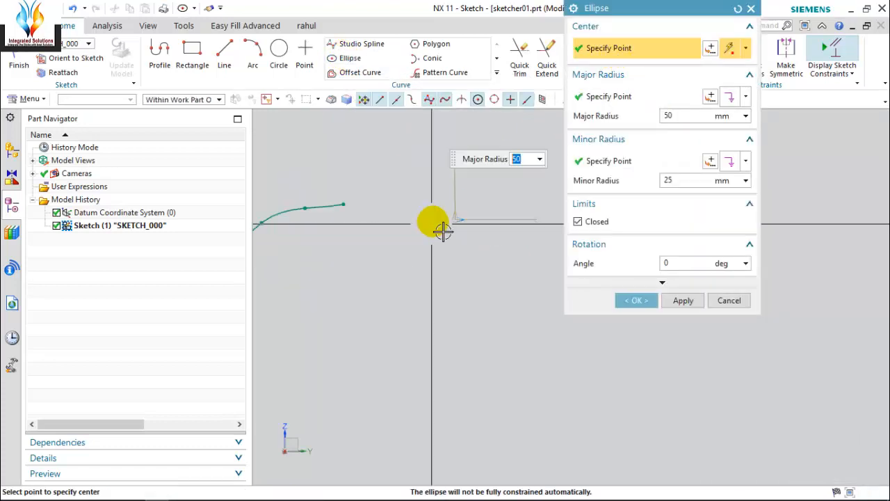
scroll(465, 209, "up", 8)
scroll(370, 292, "down", 1)
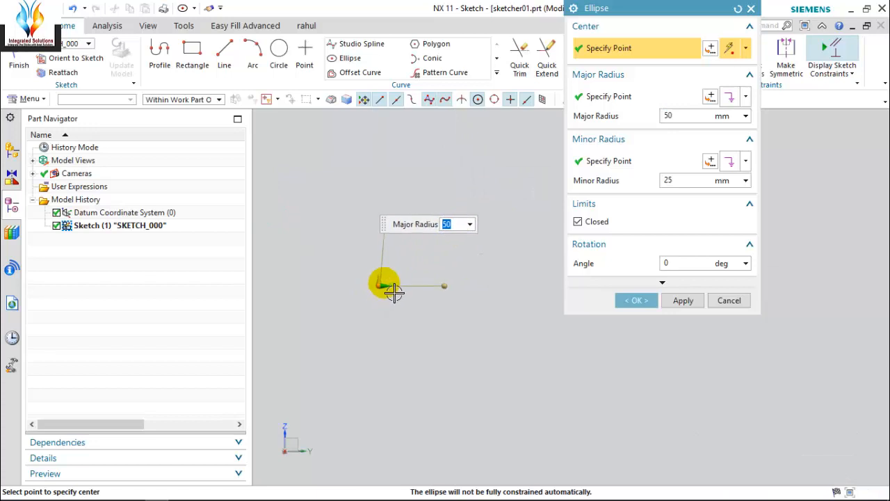
left_click_drag(380, 277, 380, 211)
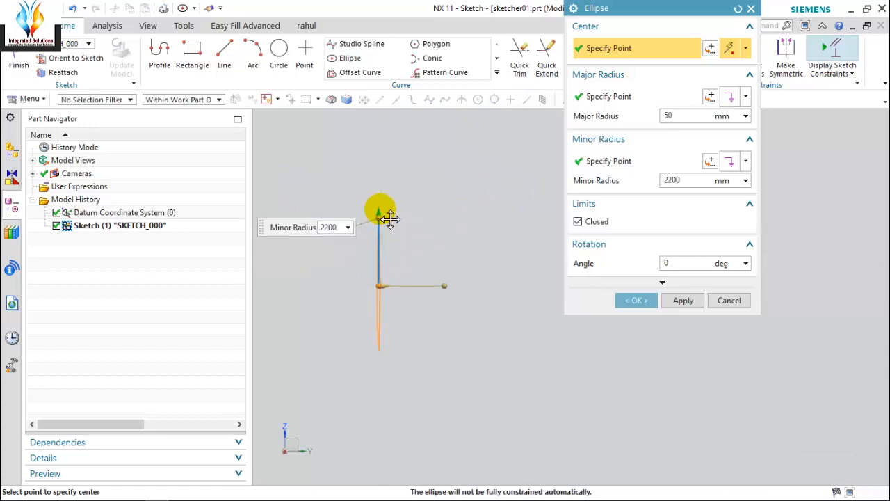
left_click_drag(394, 294, 487, 294)
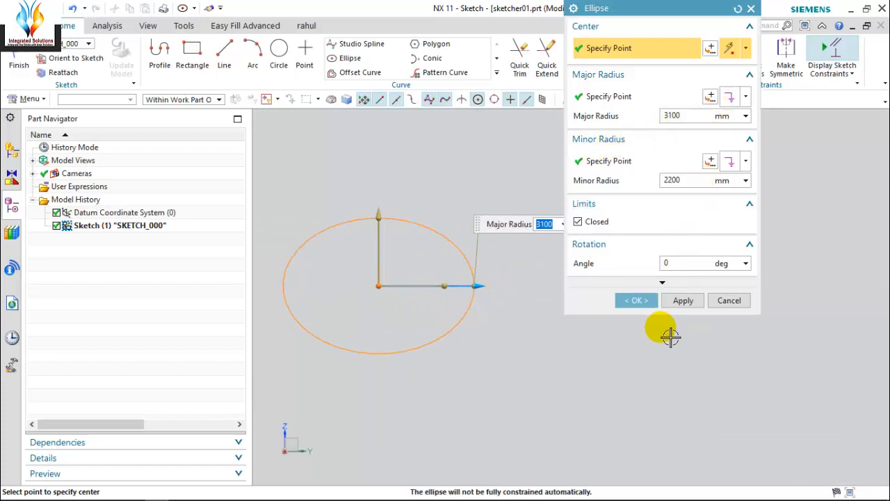
left_click(683, 300)
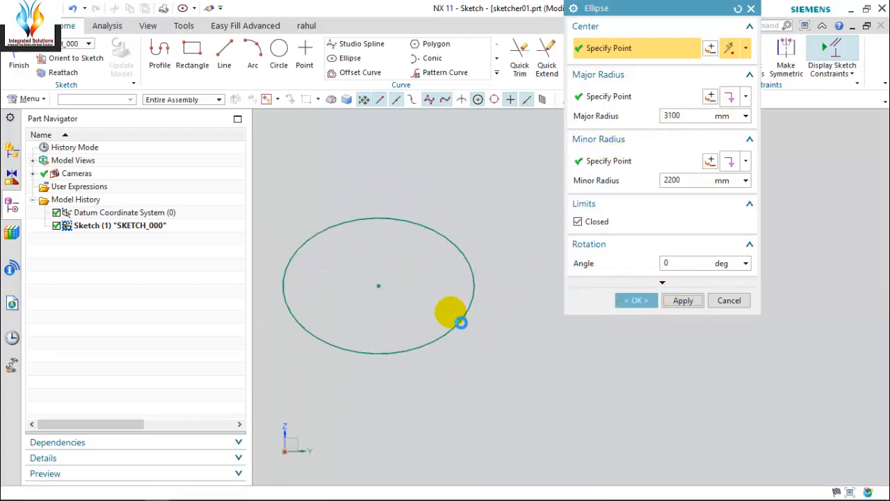
- Set up an outward Offset Curve of the ellipse with a distance of 500 mm
left_click(360, 76)
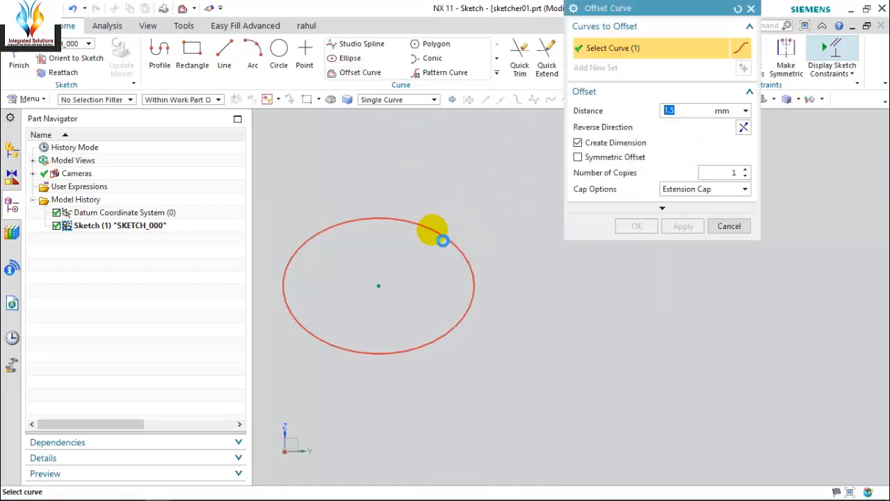
scroll(479, 214, "up", 1)
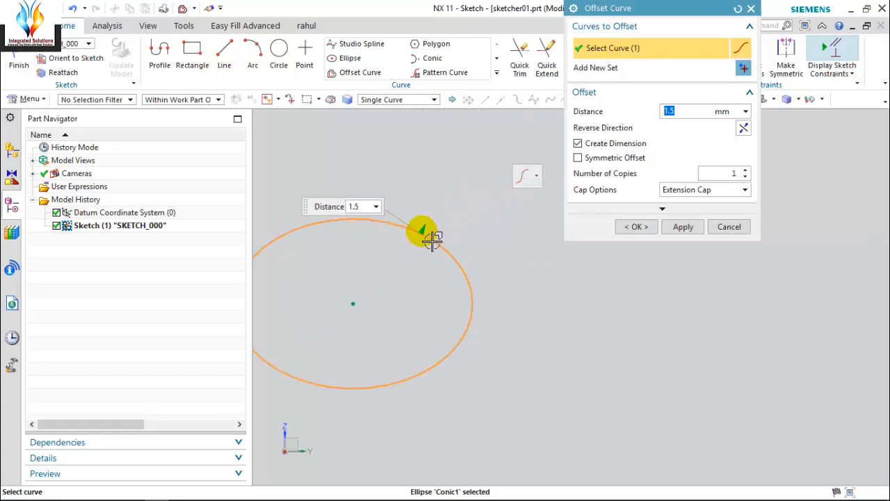
left_click_drag(439, 237, 464, 197)
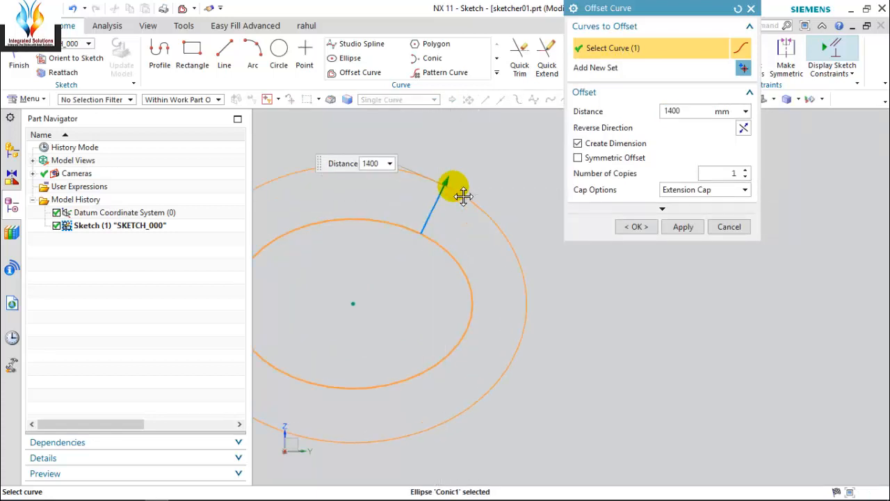
scroll(463, 197, "down", 1)
left_click(673, 113)
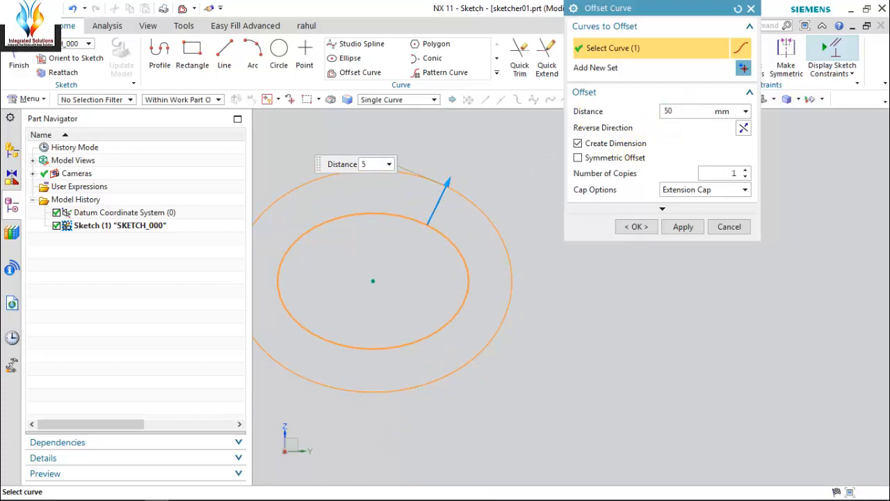
key("Return")
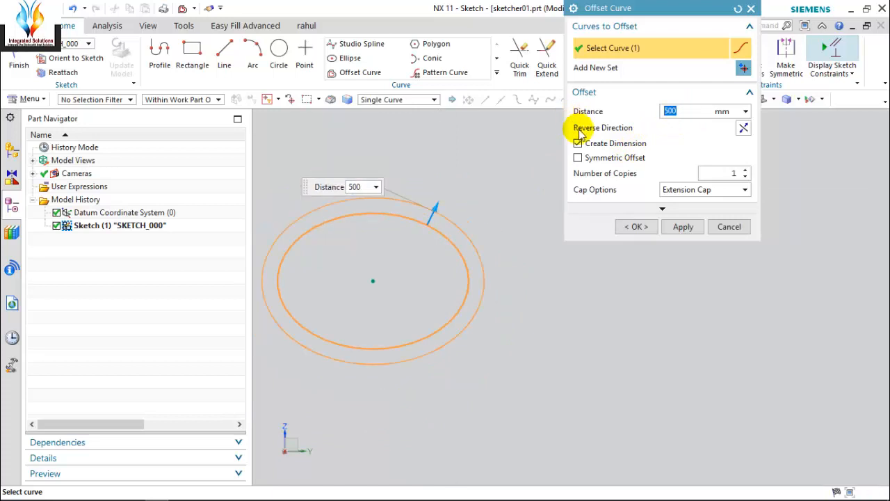
- Make the ellipse offset symmetric with 3 copies and create the offset curves
scroll(356, 212, "up", 1)
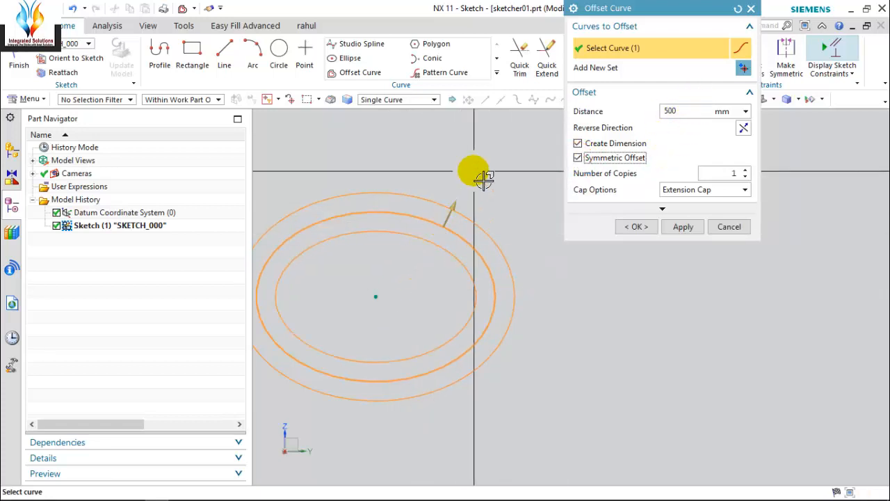
scroll(423, 224, "down", 1)
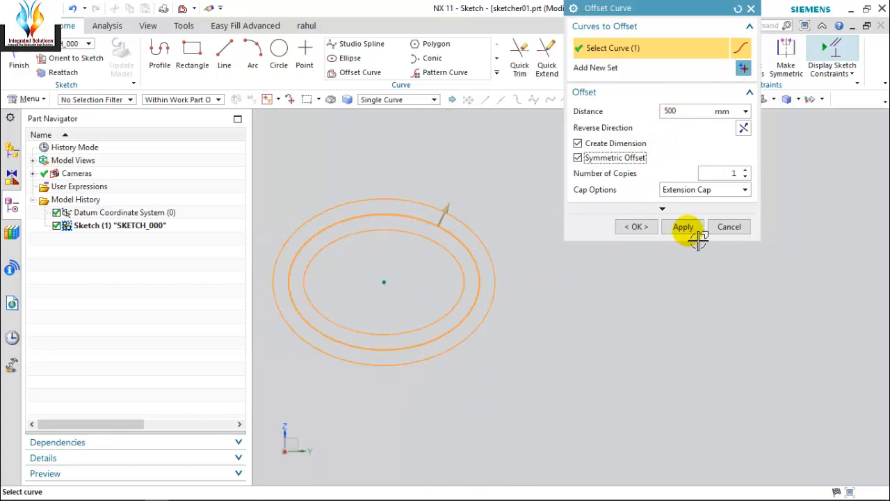
left_click(747, 172)
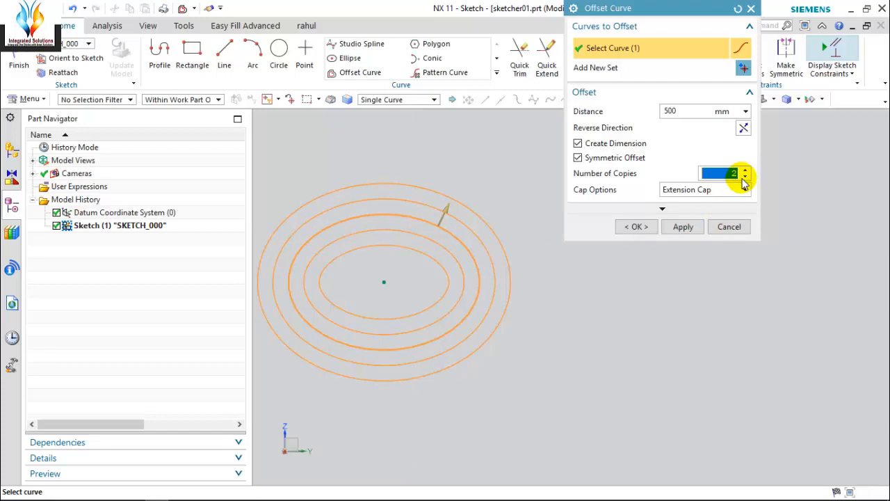
left_click(746, 178)
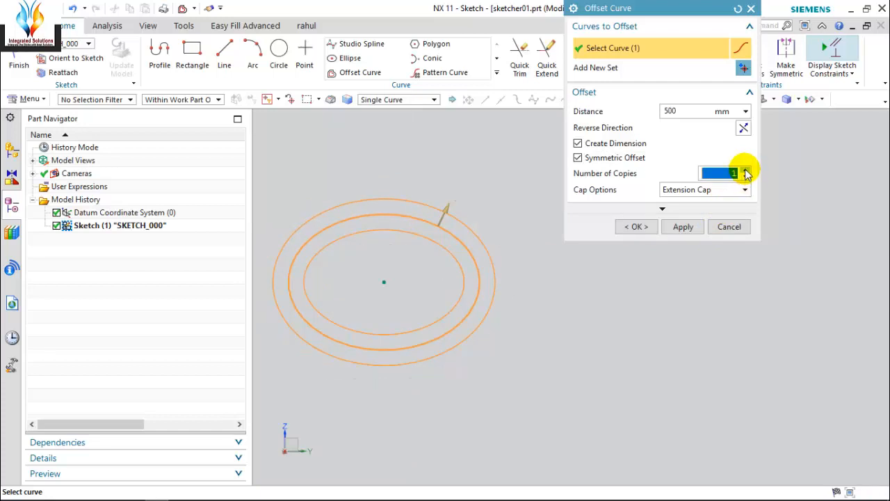
left_click(746, 171)
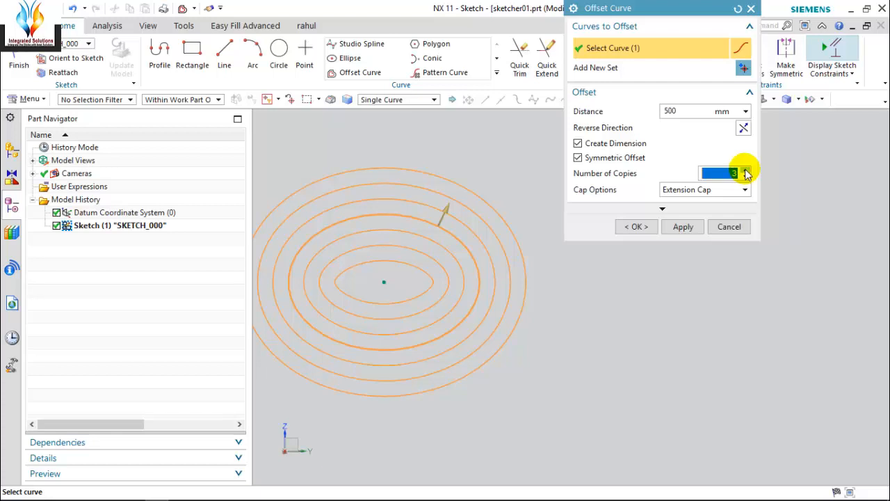
left_click(637, 227)
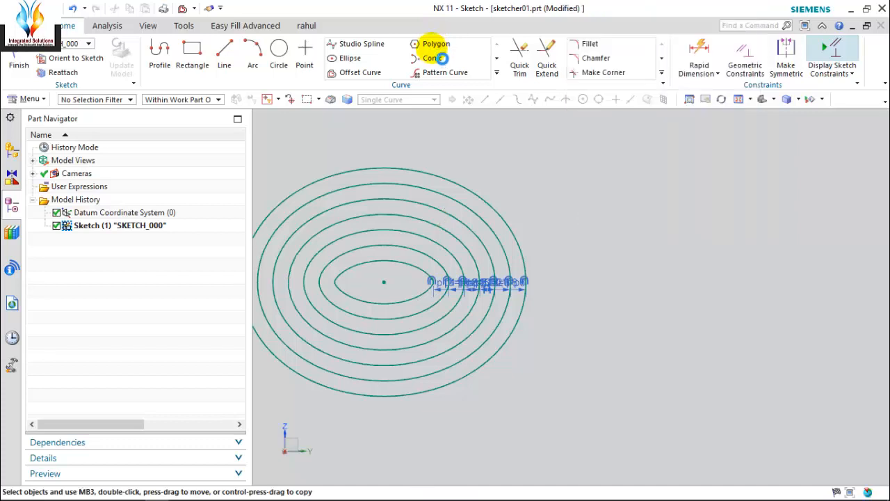
- Start a polygon centred between the circle and the large octagon, and set its number of sides to 6
left_click(434, 43)
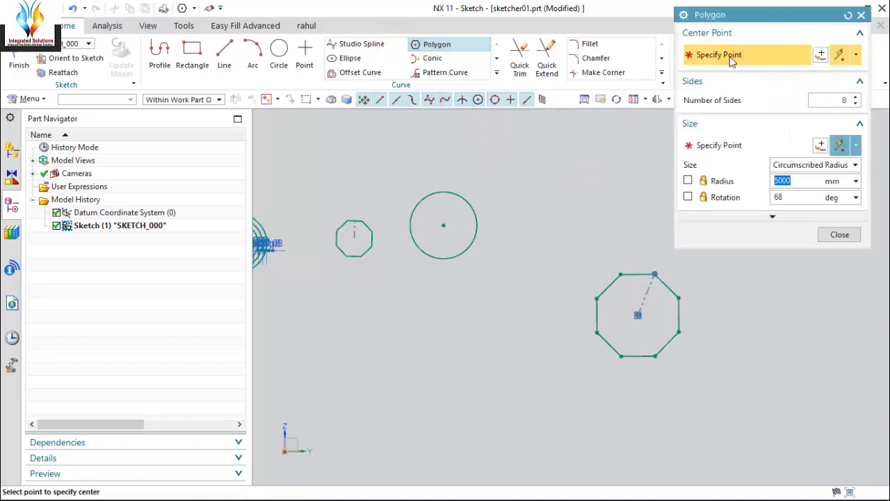
left_click(563, 216)
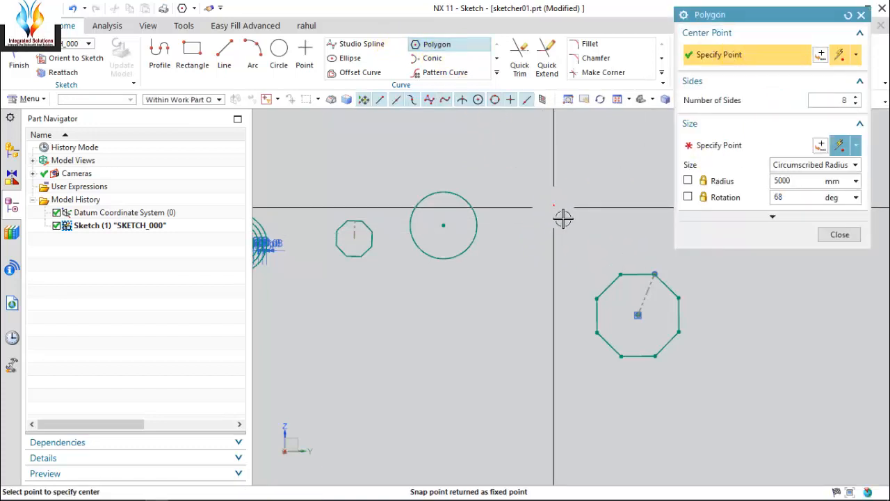
left_click(857, 99)
left_click(857, 98)
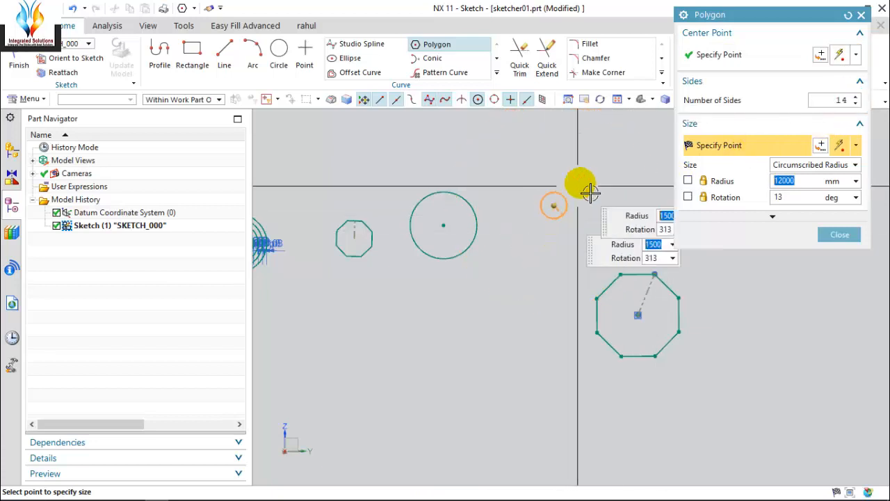
scroll(643, 195, "up", 3)
scroll(648, 198, "up", 2)
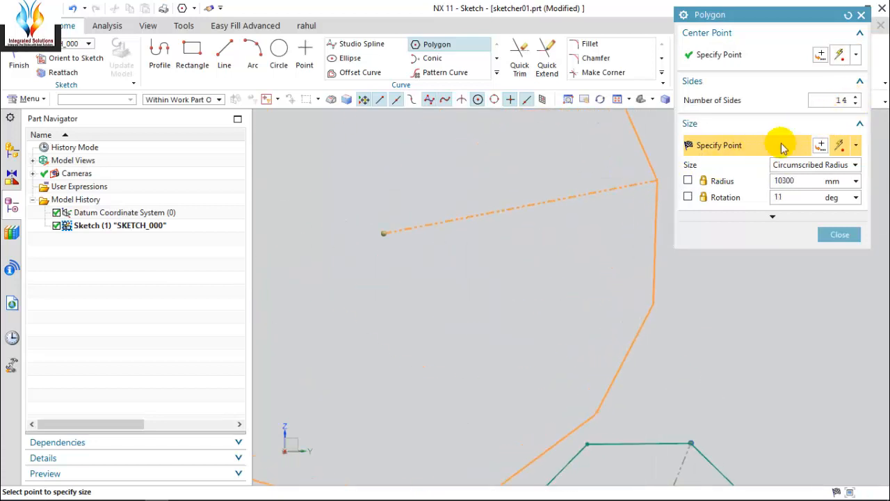
left_click(857, 103)
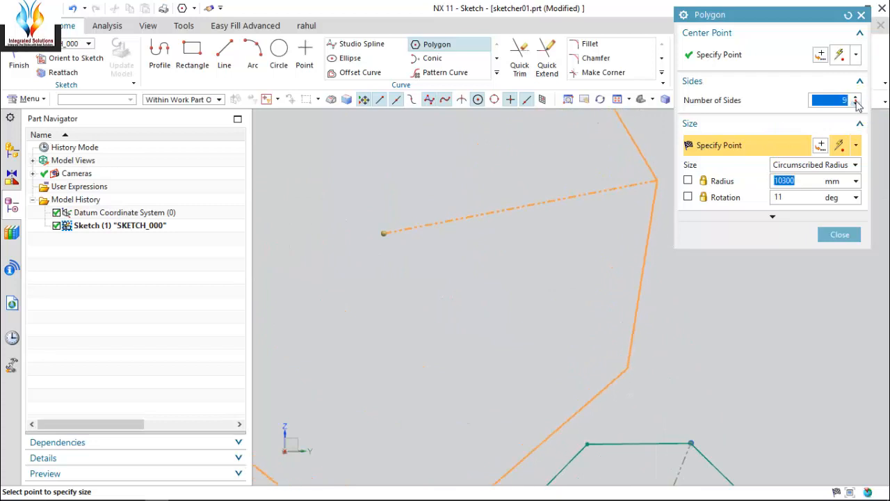
left_click(856, 103)
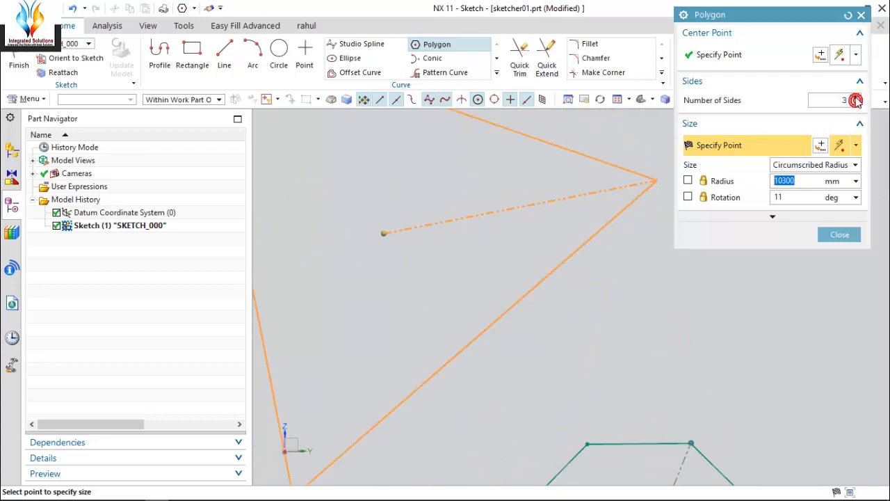
left_click(856, 97)
scroll(546, 317, "down", 4)
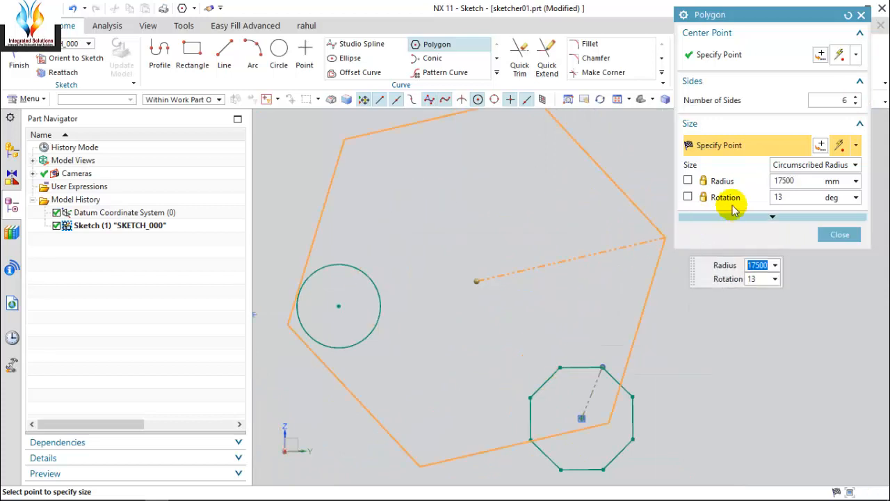
- Set the hexagon's circumscribed radius to 2000 mm, place it at a rotation of 300 degrees, and finish the polygon command
left_click(800, 183)
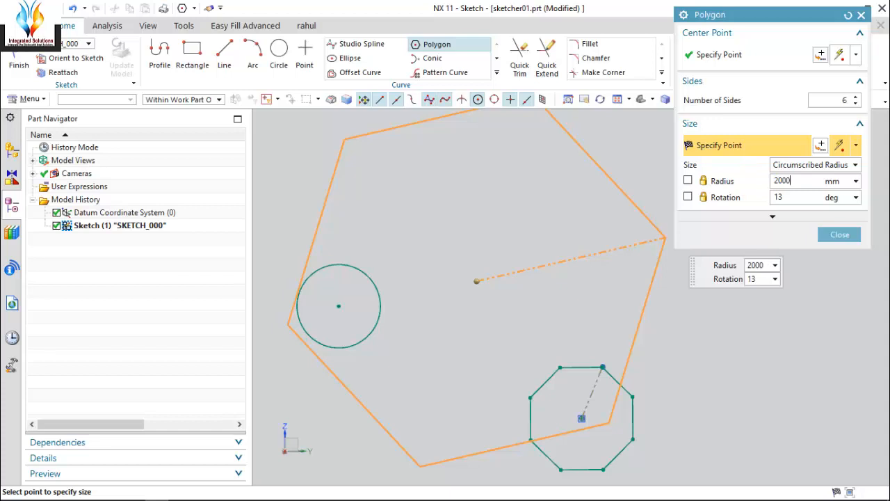
key("Tab")
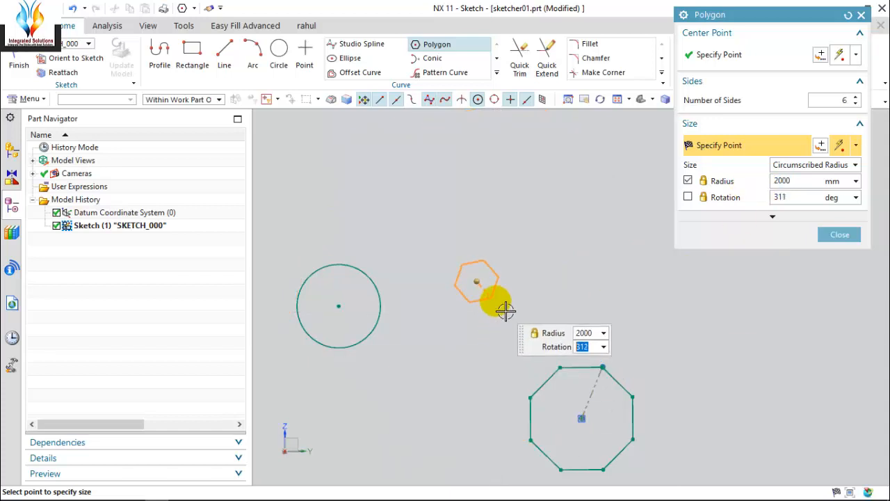
scroll(506, 308, "up", 3)
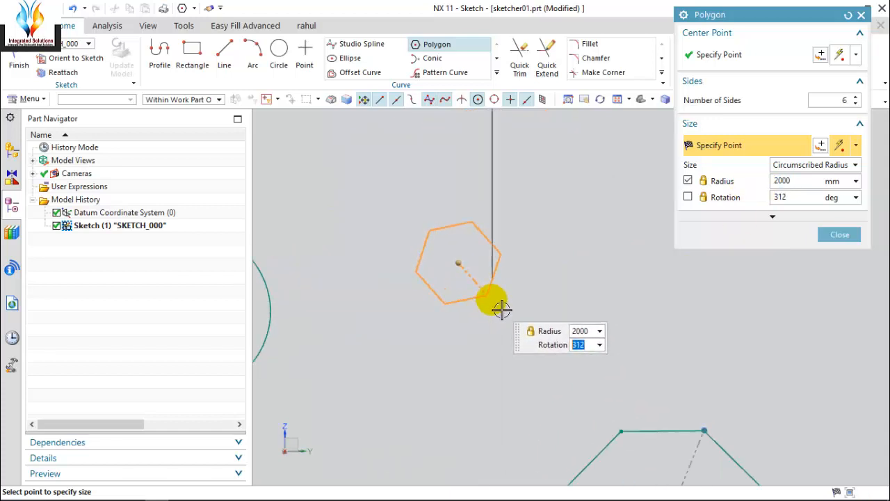
left_click(490, 310)
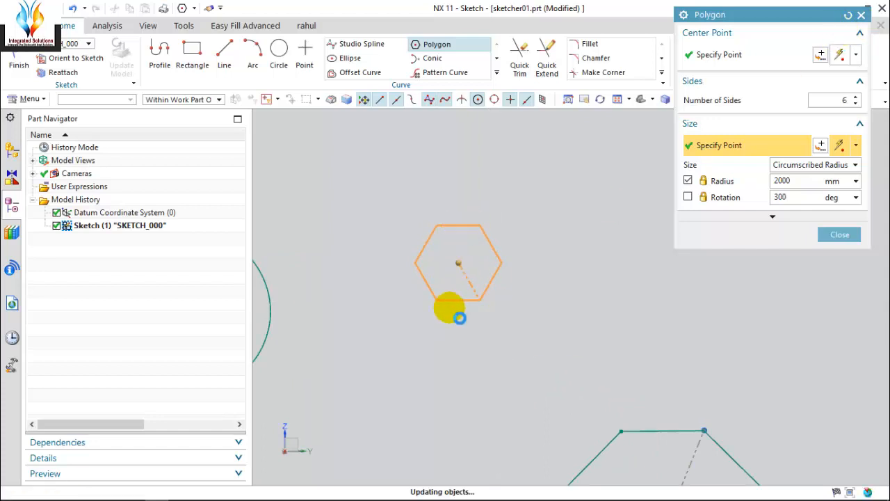
left_click(459, 317)
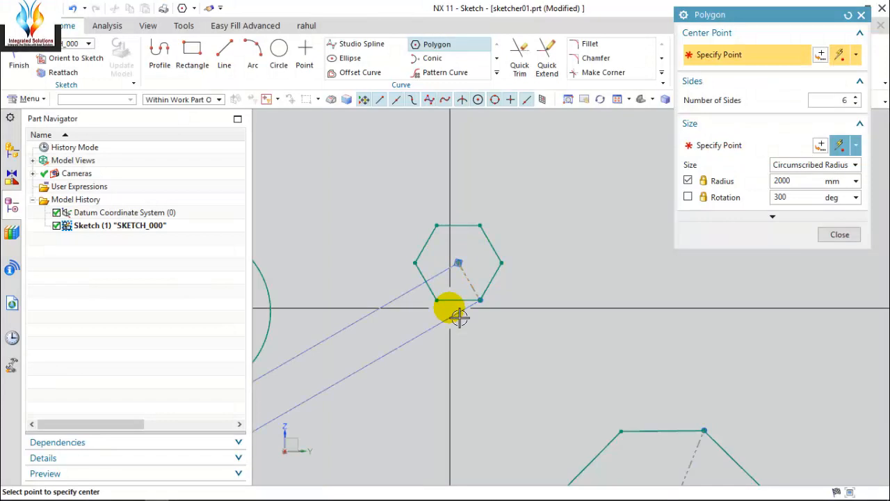
left_click(861, 15)
- Sketch a conic between the last two points of the spline, with its control point slightly above the curve
left_click(430, 59)
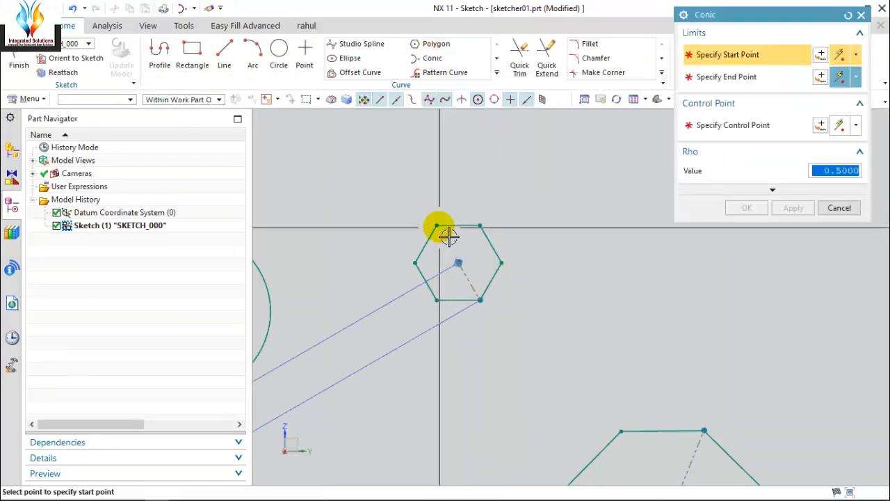
scroll(578, 268, "down", 5)
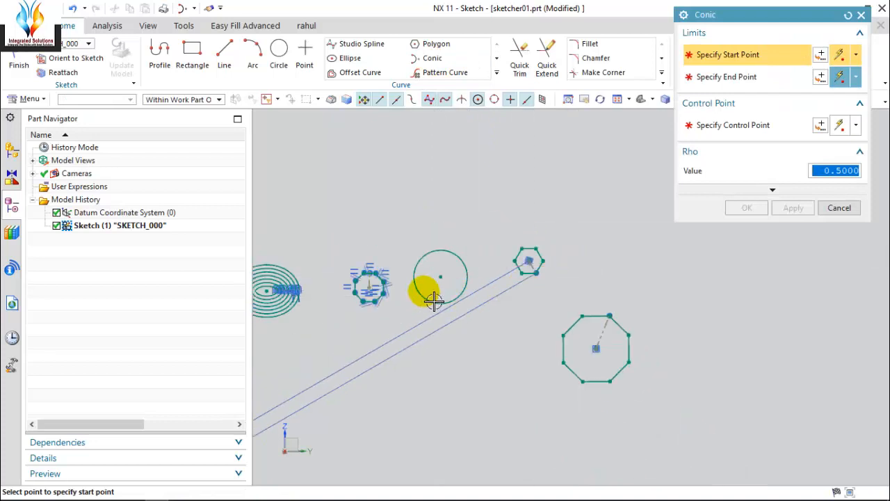
scroll(607, 311, "up", 1)
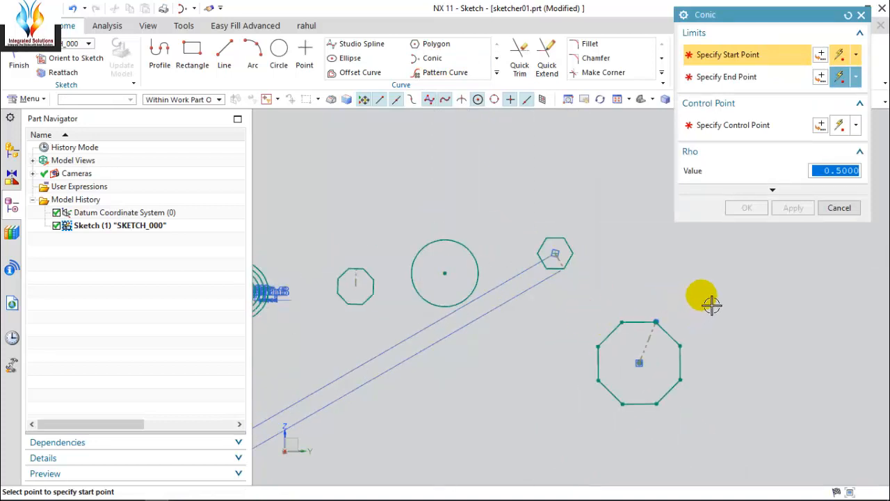
scroll(709, 303, "down", 8)
scroll(403, 304, "up", 4)
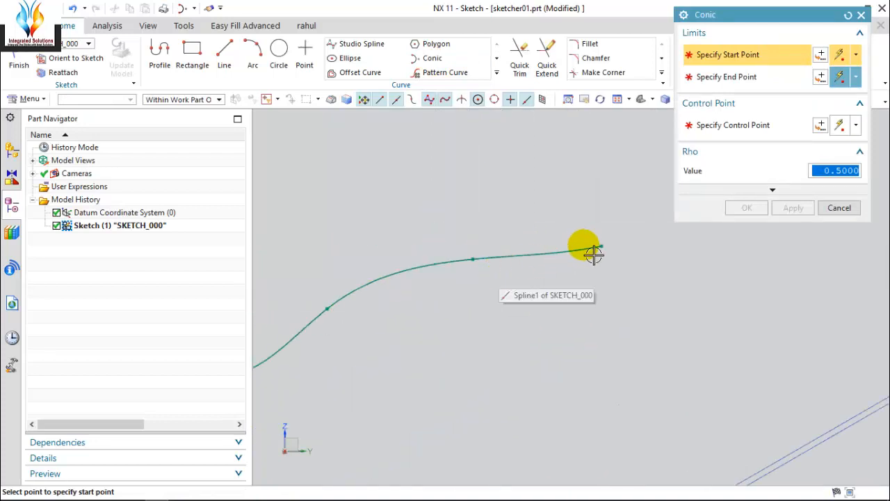
left_click(475, 261)
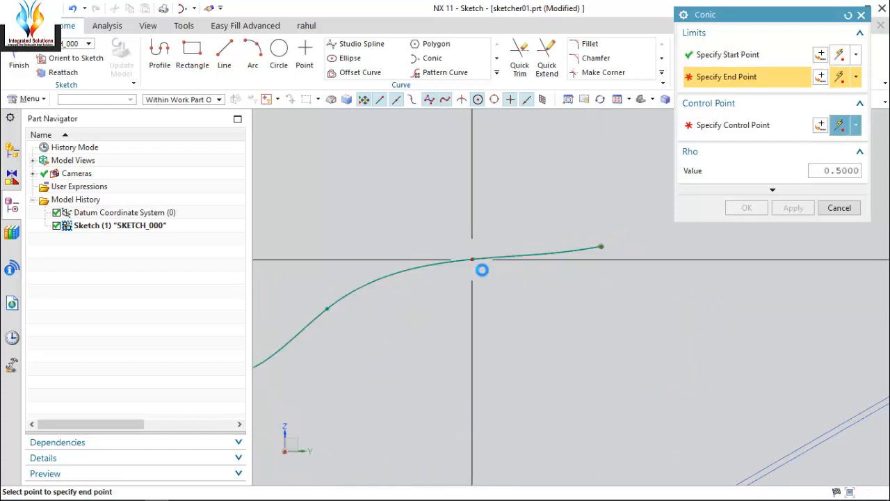
left_click(601, 246)
left_click(519, 222)
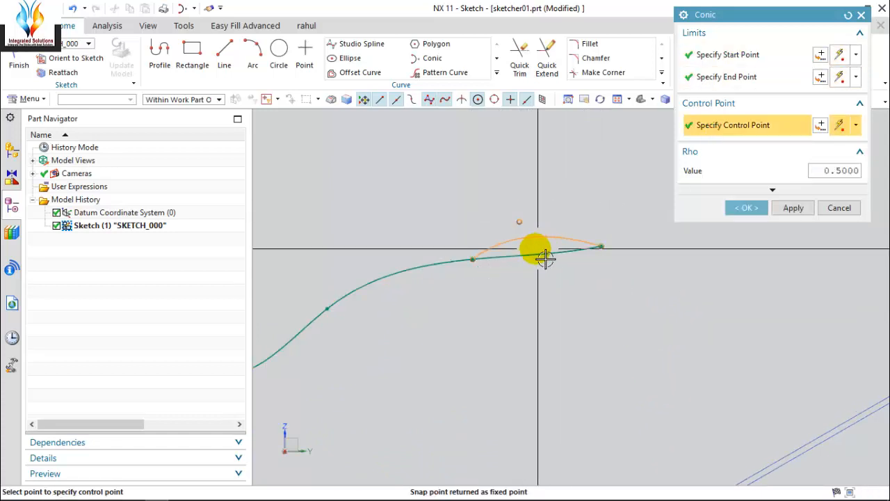
scroll(545, 258, "up", 4)
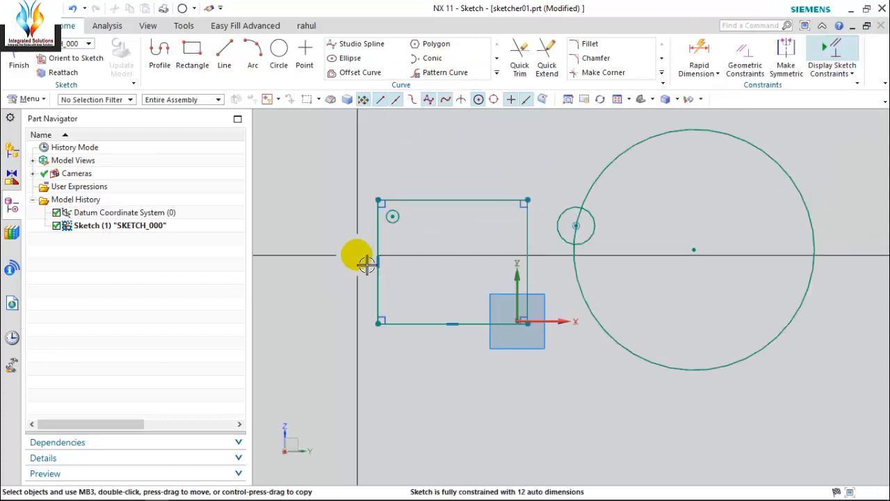
- Examine the rectangle with the small circle in its corner and the large circle with a smaller circle on its edge
scroll(403, 264, "down", 3)
scroll(394, 259, "up", 3)
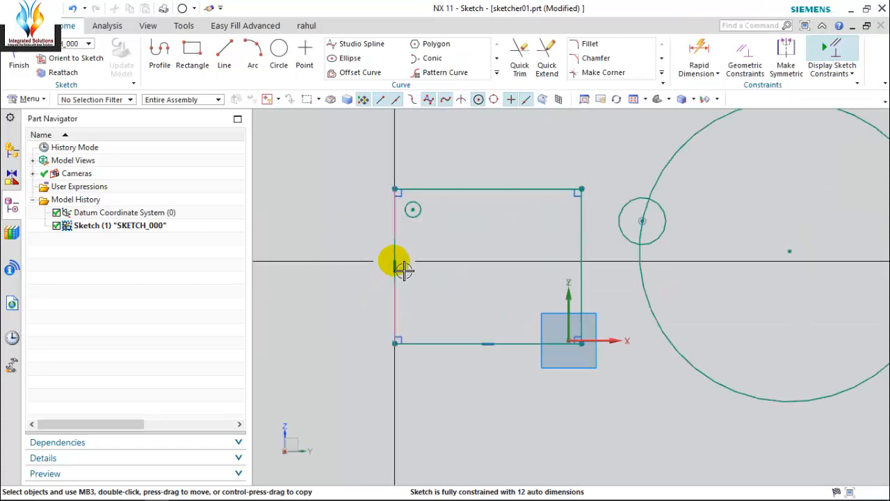
scroll(371, 299, "down", 3)
scroll(390, 264, "up", 3)
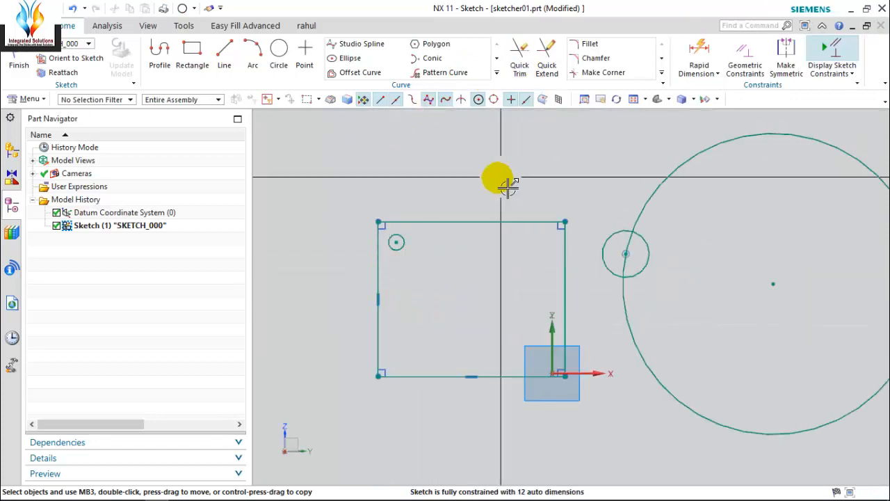
scroll(400, 292, "down", 1)
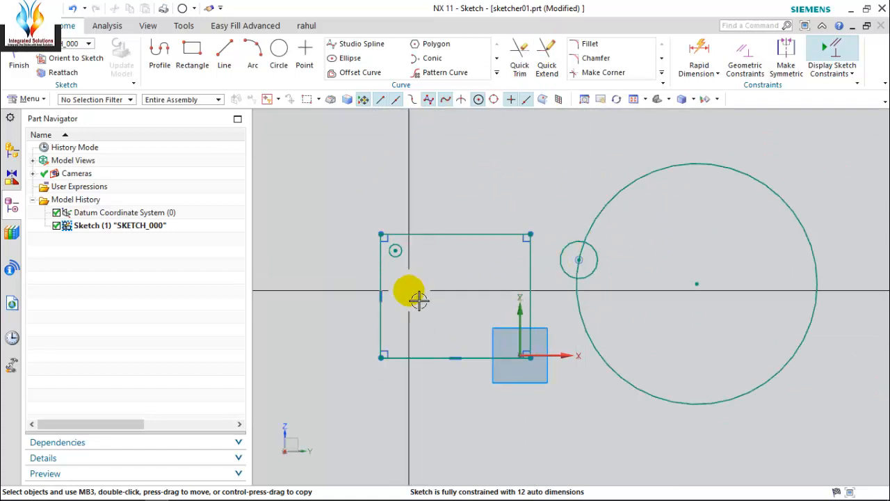
scroll(410, 278, "up", 5)
scroll(428, 278, "down", 5)
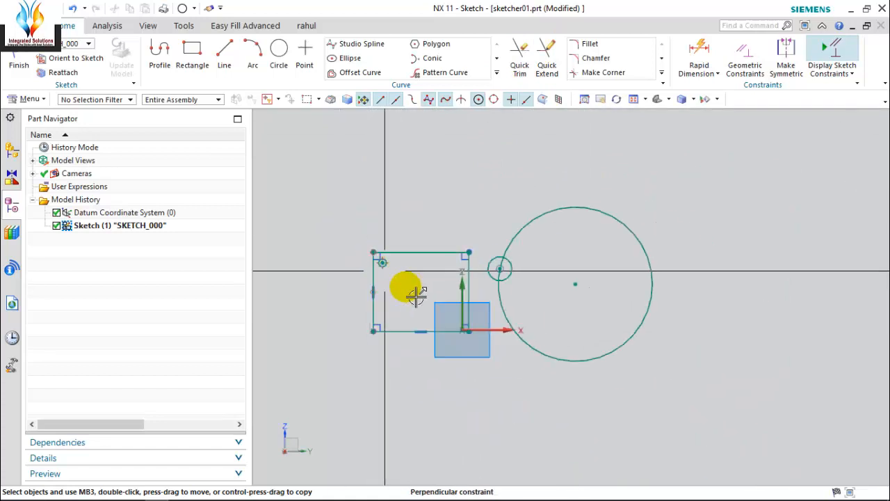
scroll(518, 272, "up", 4)
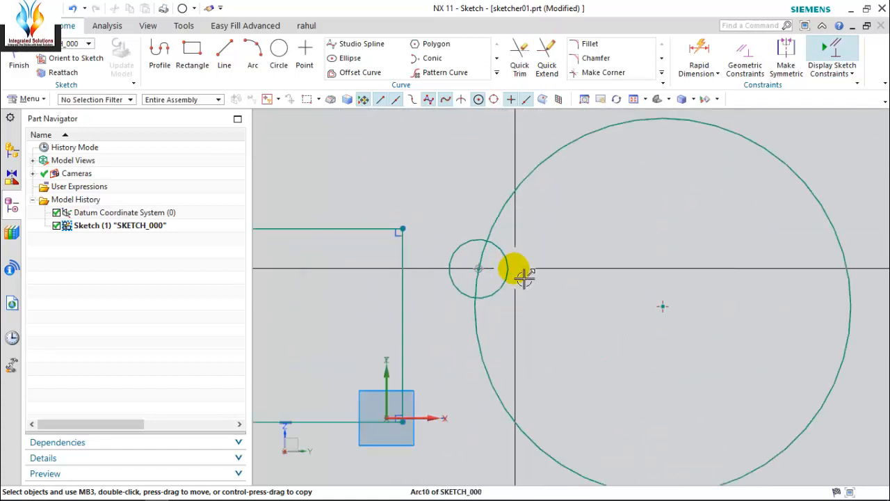
scroll(530, 270, "down", 2)
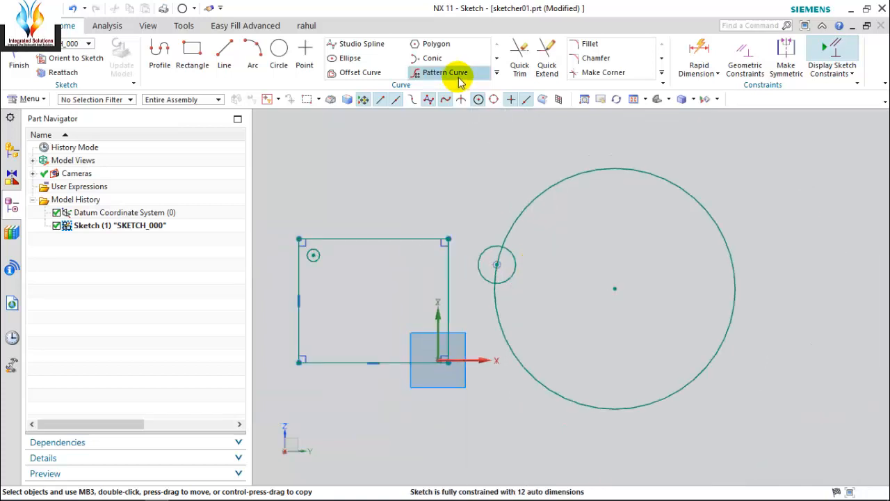
- Start a Pattern Curve of the small circle inside the rectangle's corner, using the Linear layout
left_click(459, 73)
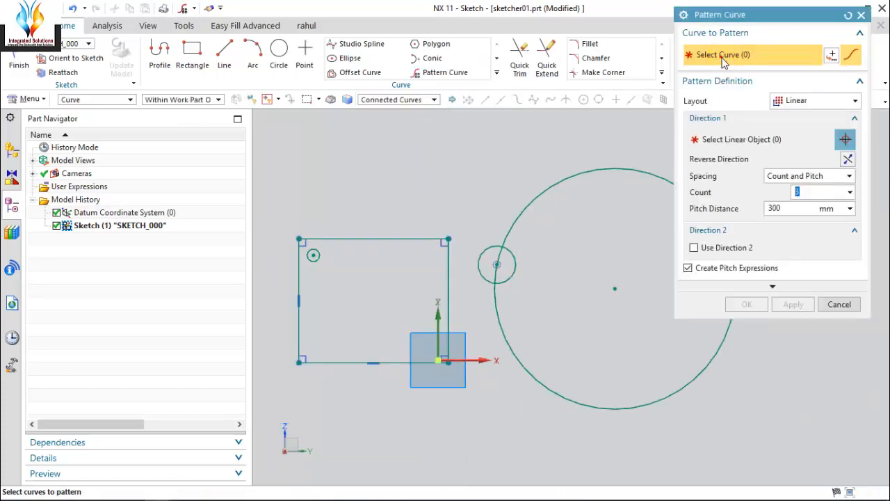
scroll(314, 264, "up", 4)
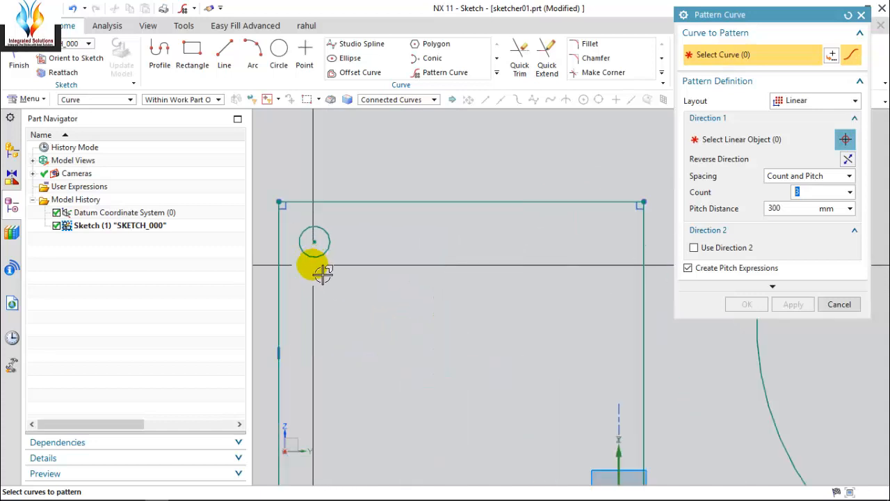
left_click(801, 103)
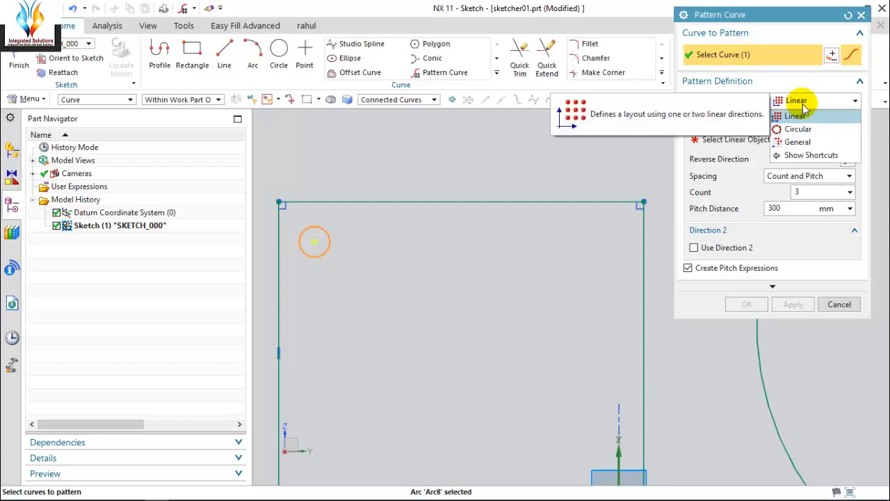
left_click(796, 115)
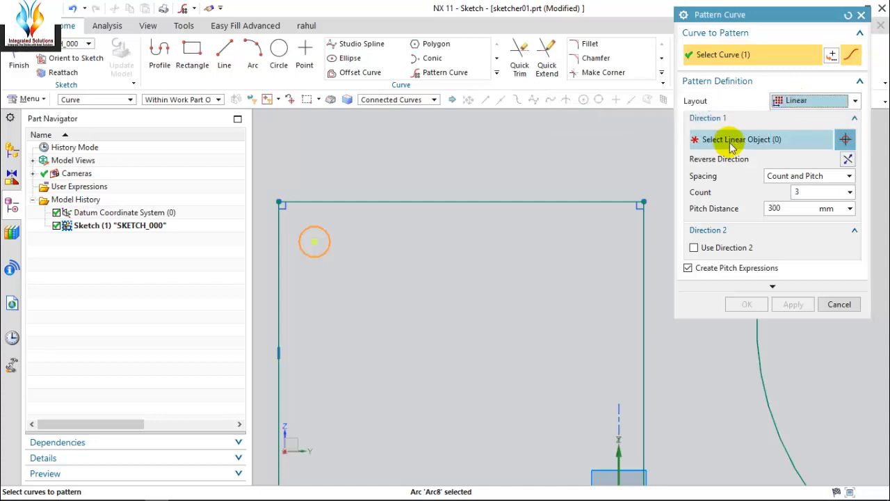
scroll(453, 234, "down", 3)
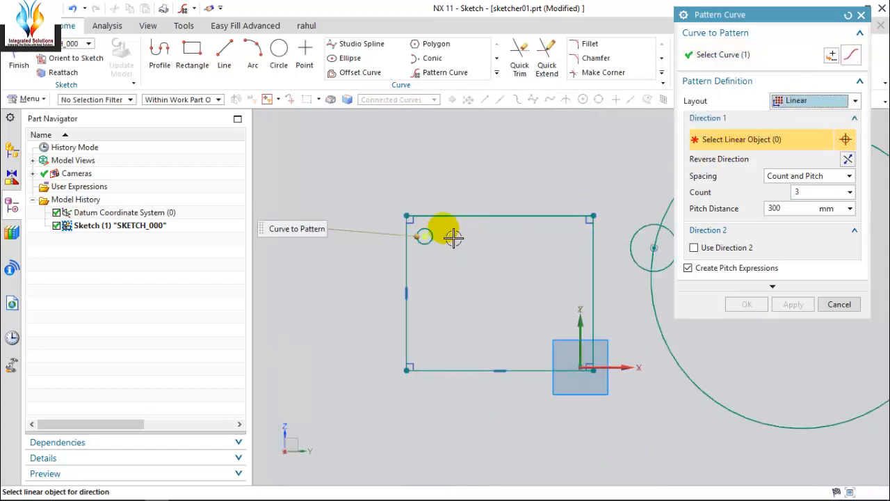
- Run the first pattern direction along the rectangle's upper edge, reversed across the rectangle, with a count of 6 and a 20 mm pitch
left_click(455, 230)
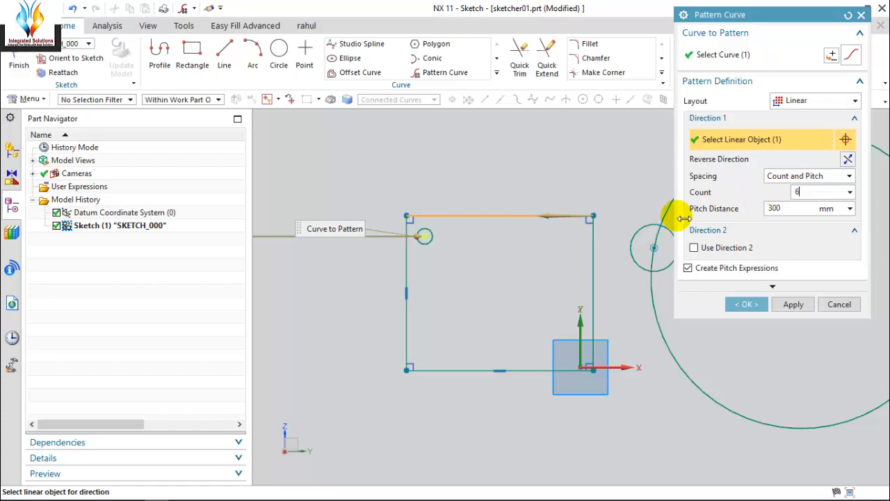
left_click(794, 210)
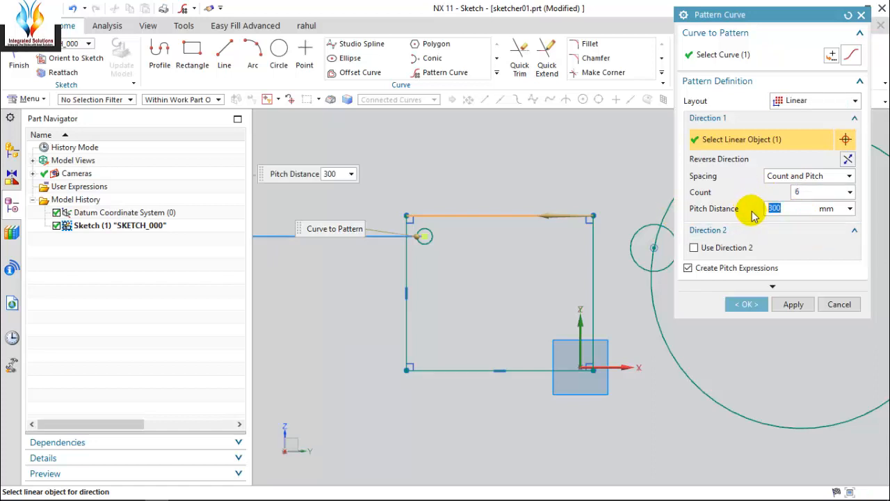
type("20")
key("Return")
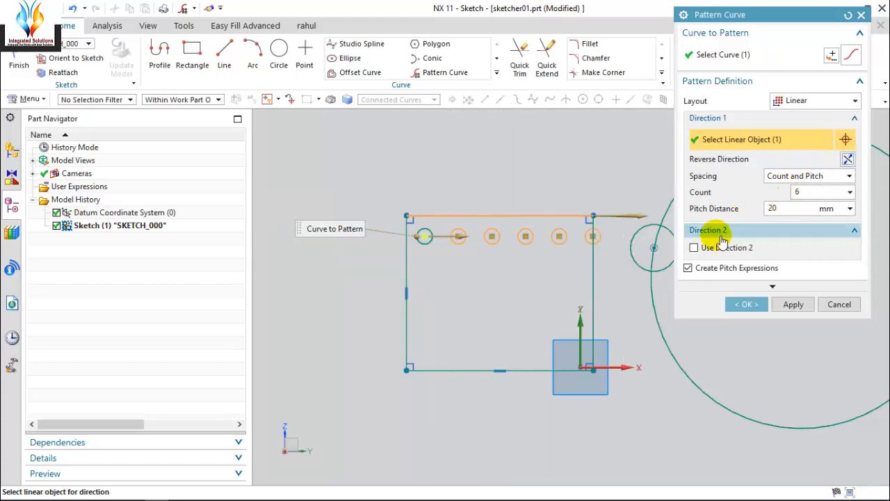
- Enable the second pattern direction along the rectangle's left edge, running downward, with a 30 mm pitch
left_click(694, 248)
left_click(413, 265)
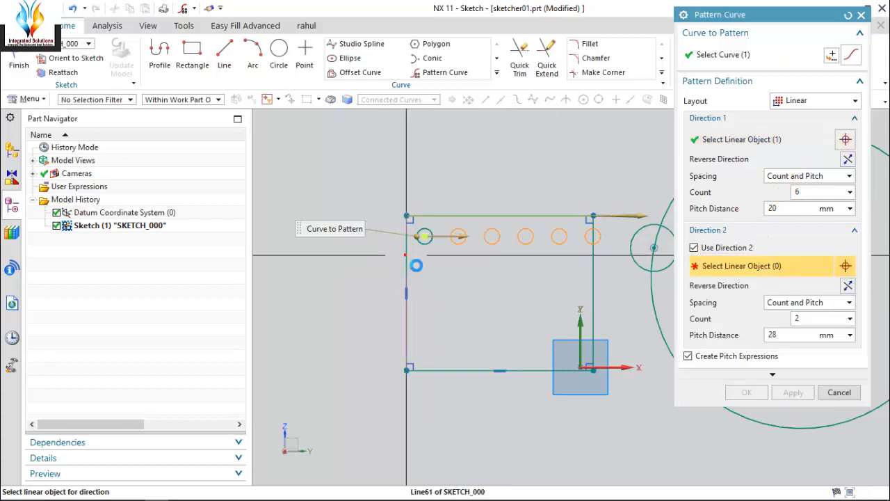
left_click_drag(426, 292, 419, 348)
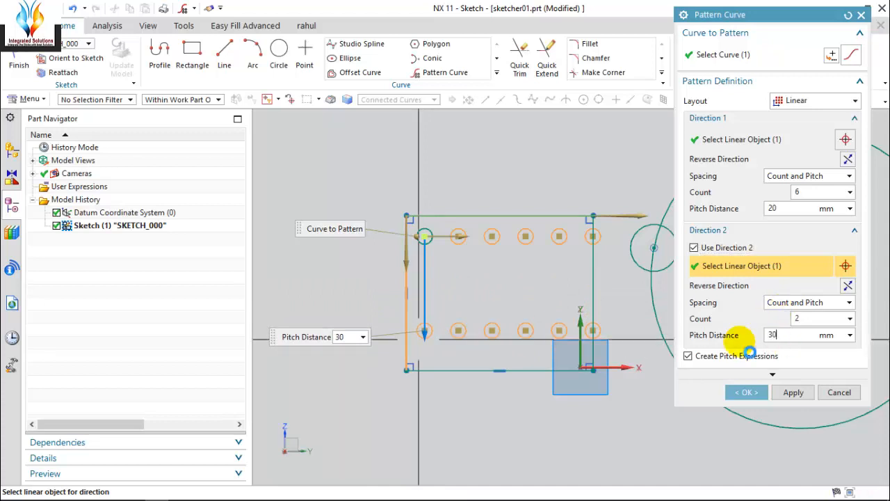
key("Return")
- Set the second direction's count to 6 and apply the linear pattern of small circles
left_click(824, 320)
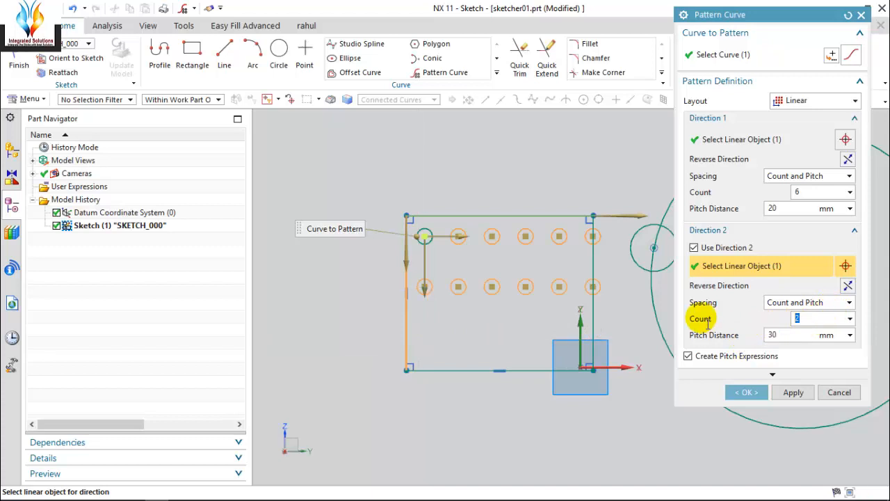
type("6")
key("Return")
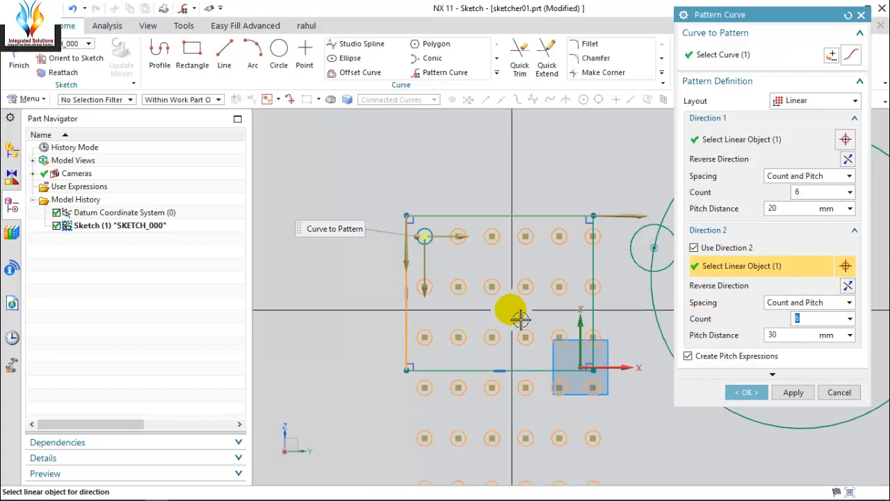
left_click(790, 100)
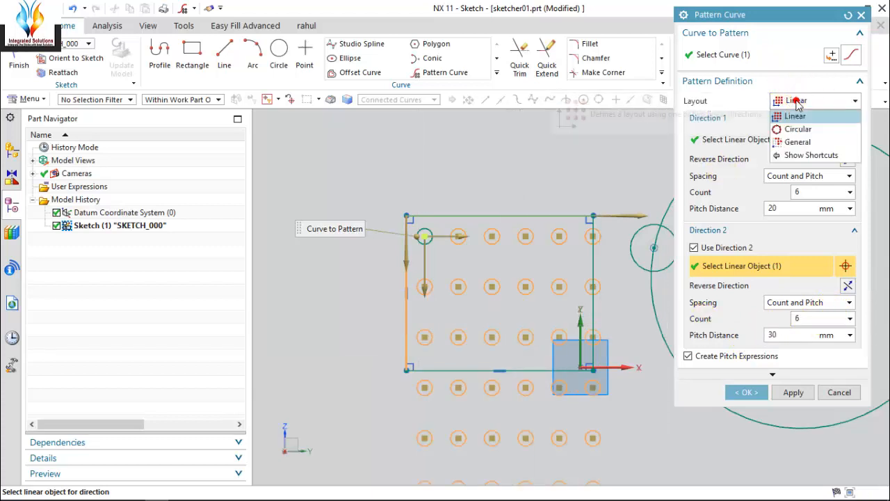
left_click(783, 394)
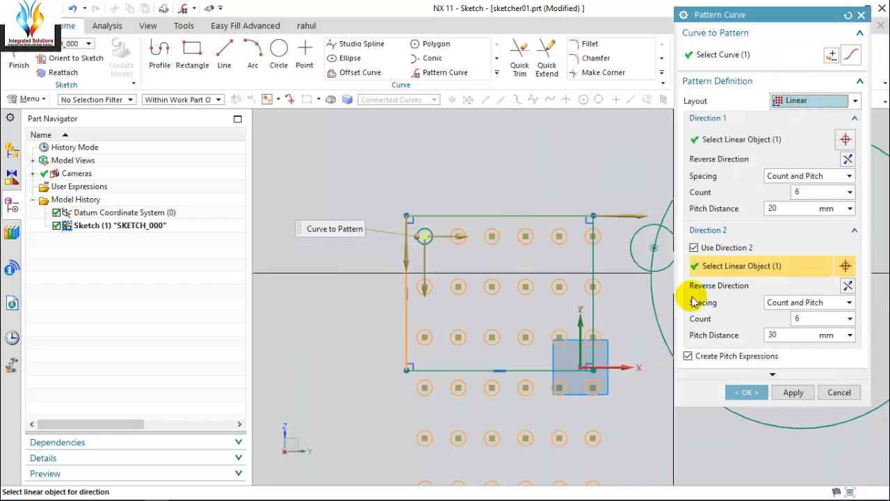
left_click(793, 393)
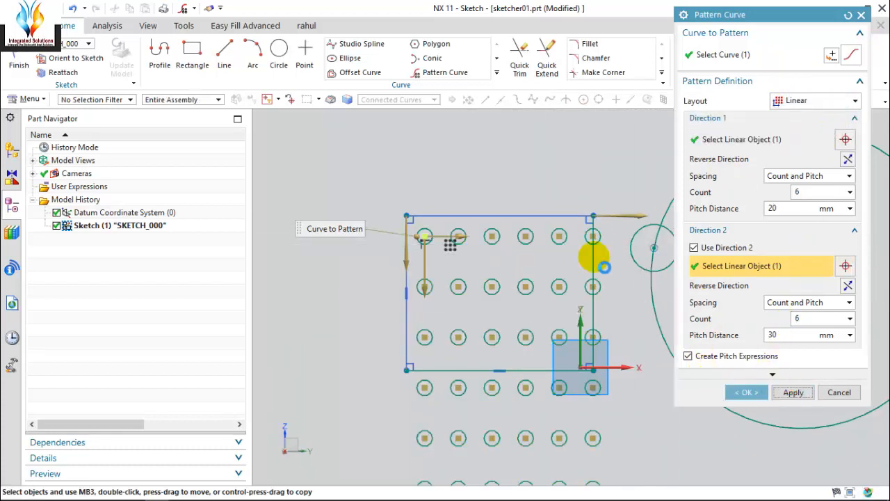
- Set up a Circular pattern of the small circle on the large circle's edge, rotating about the large circle's centre
left_click(814, 101)
left_click(799, 131)
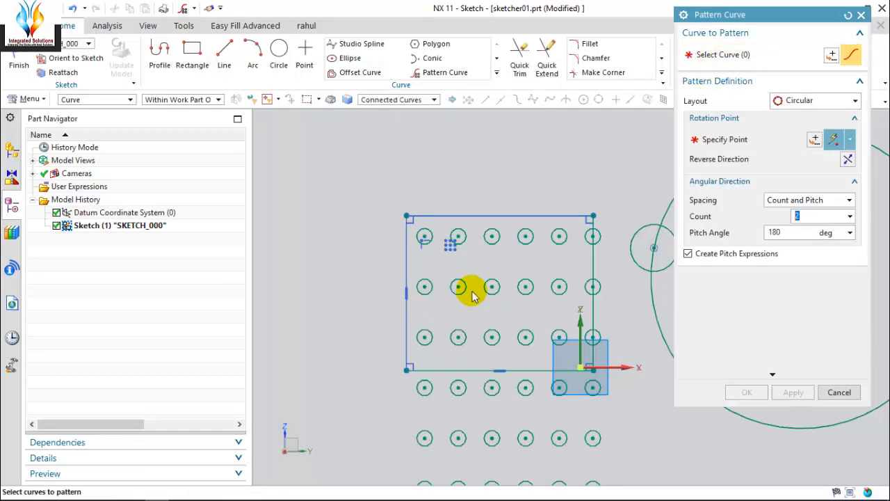
left_click(647, 243)
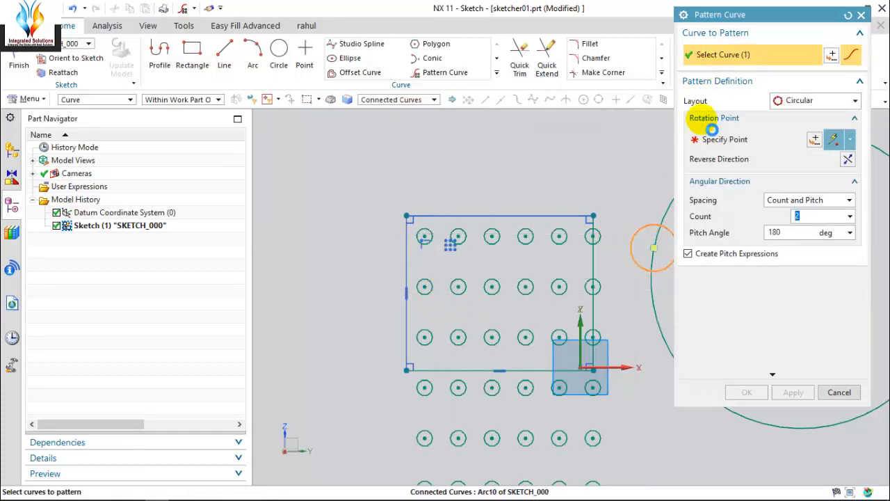
left_click(725, 143)
scroll(269, 244, "down", 4)
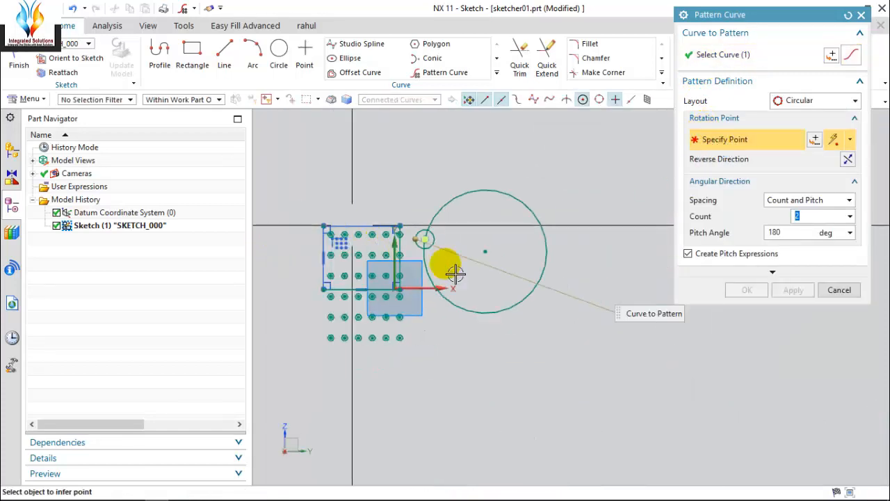
left_click(491, 257)
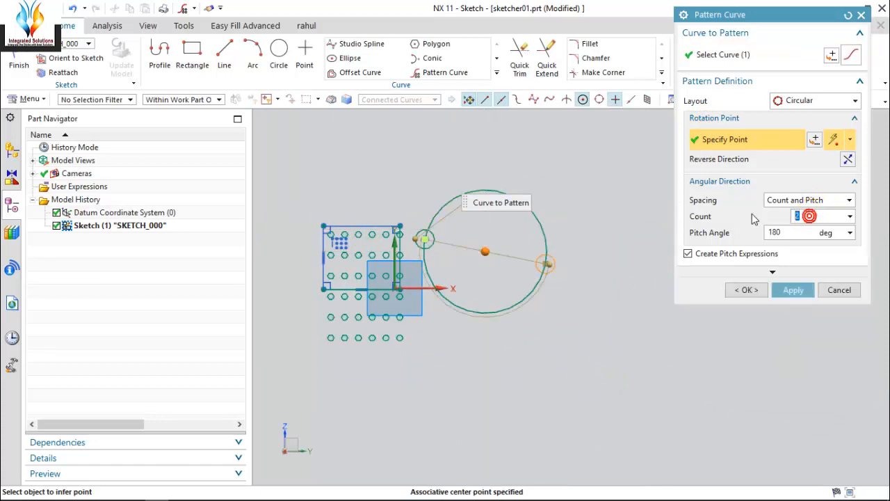
- Set the circular pattern's count to 6 and pitch angle to 360/6 degrees, and create the pattern
type("6")
key("Tab")
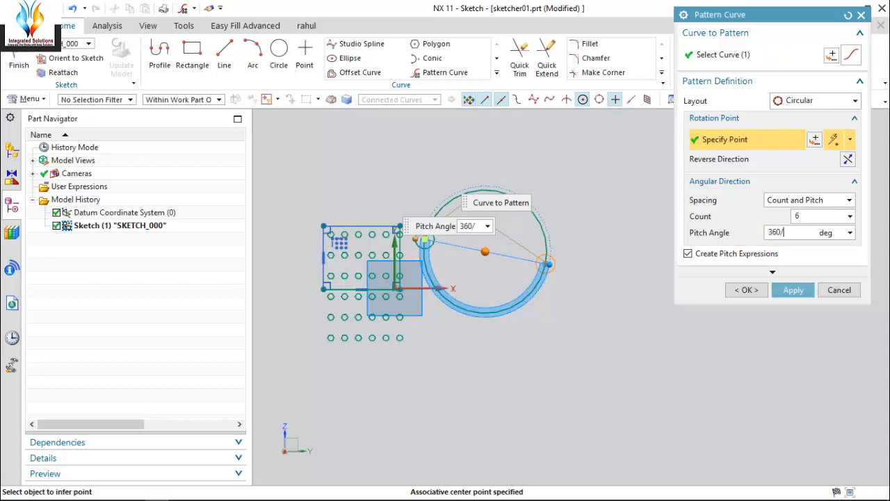
key("Return")
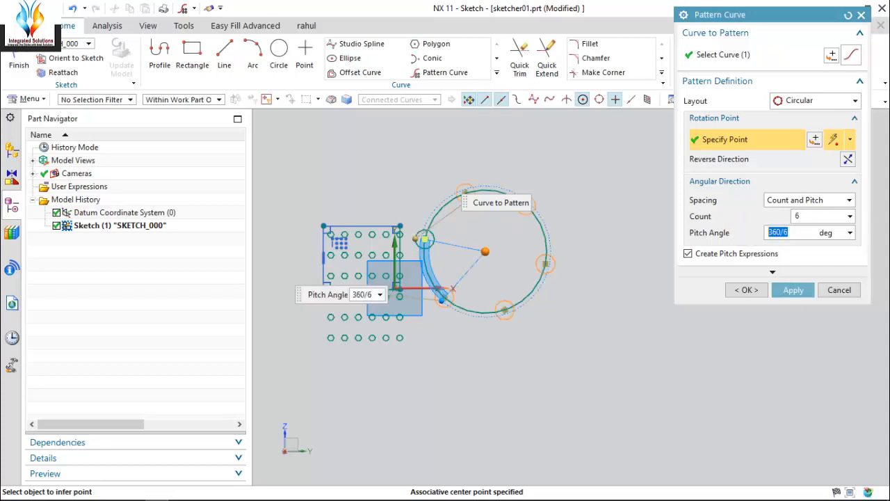
scroll(453, 280, "up", 3)
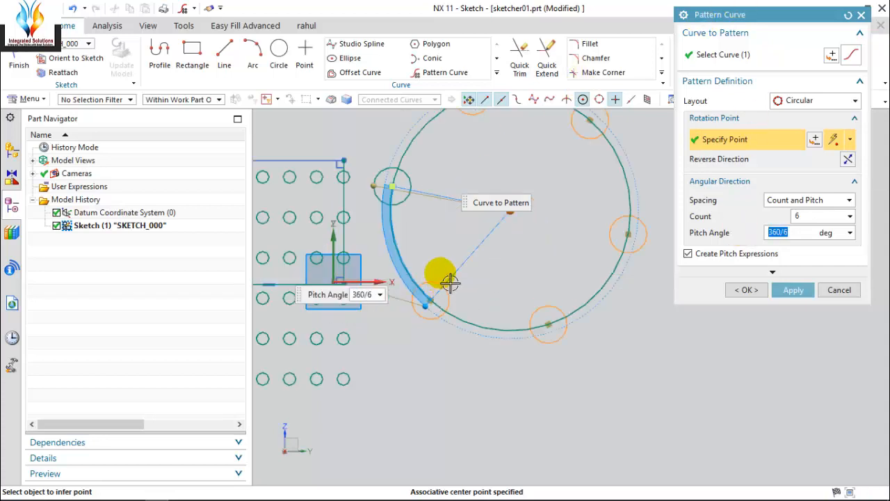
scroll(522, 342, "down", 2)
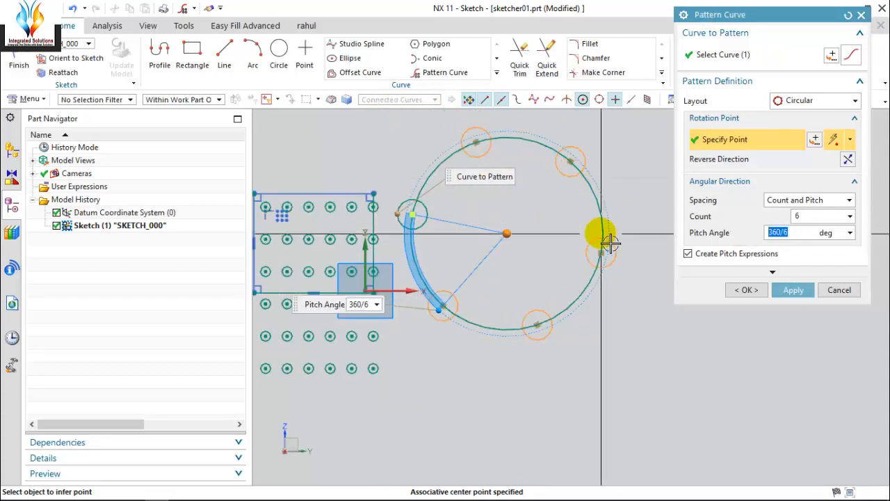
left_click(748, 290)
- Start a Mirror Curve and choose the large circle with its six surrounding small circles as the curves to mirror
left_click(497, 72)
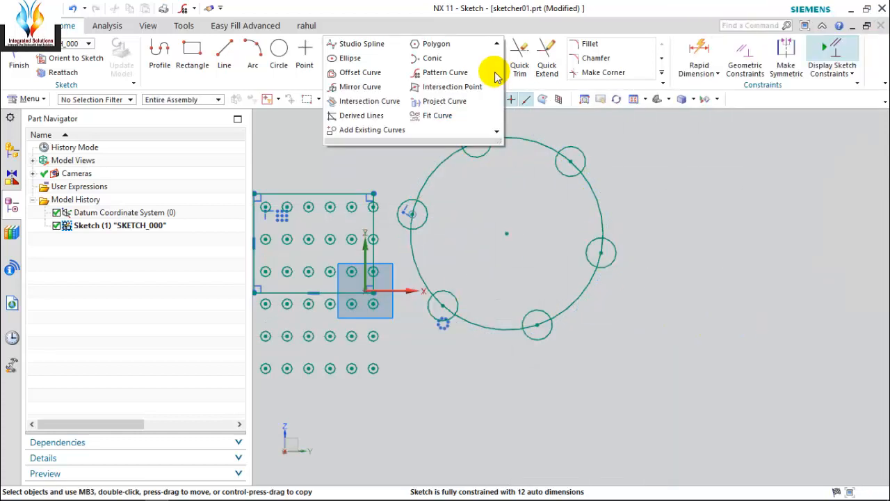
left_click(360, 88)
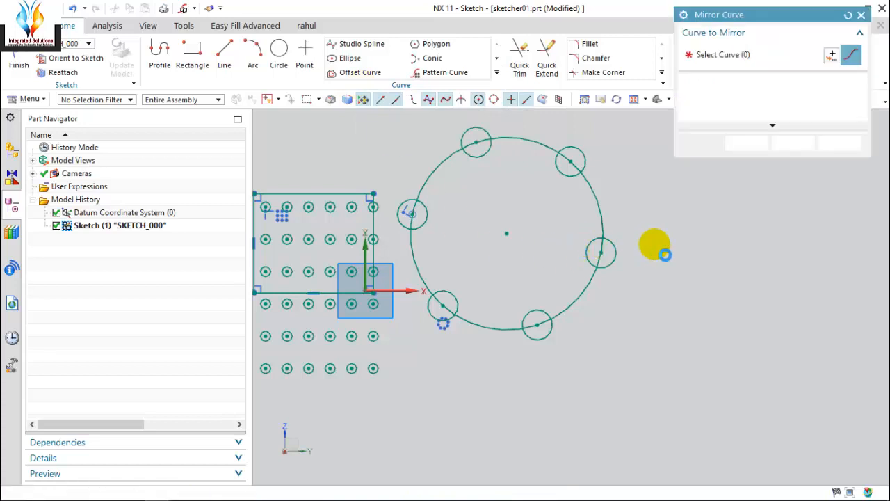
scroll(653, 237, "down", 4)
scroll(579, 222, "up", 3)
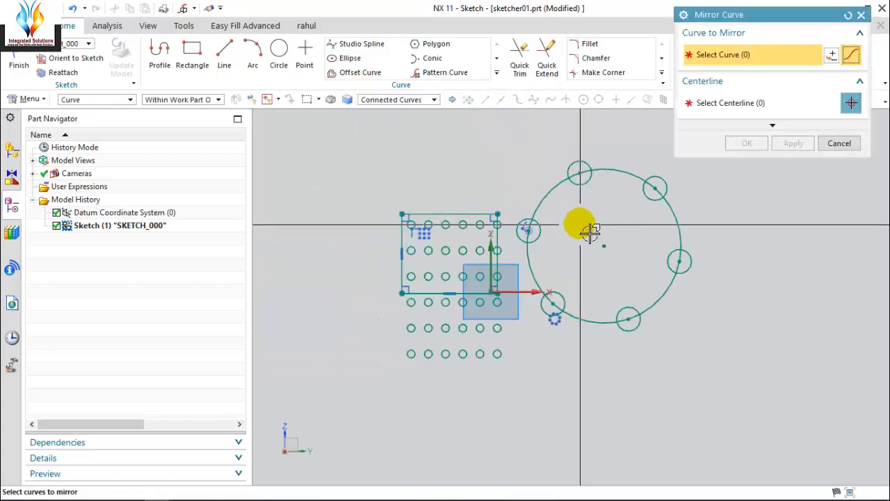
left_click(553, 188)
scroll(431, 228, "down", 3)
left_click_drag(599, 155, 471, 307)
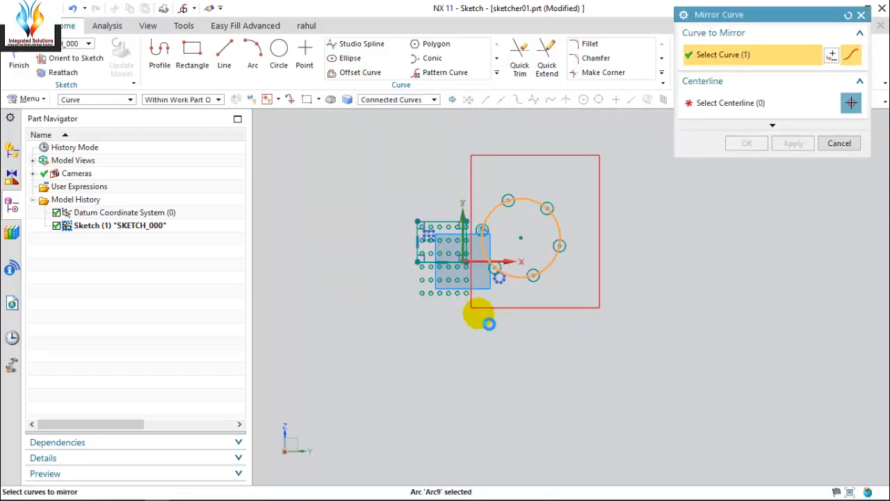
scroll(485, 232, "up", 2)
scroll(498, 240, "up", 3)
- Try to mirror the chosen circles using the rectangle's right edge as the centerline
left_click(724, 103)
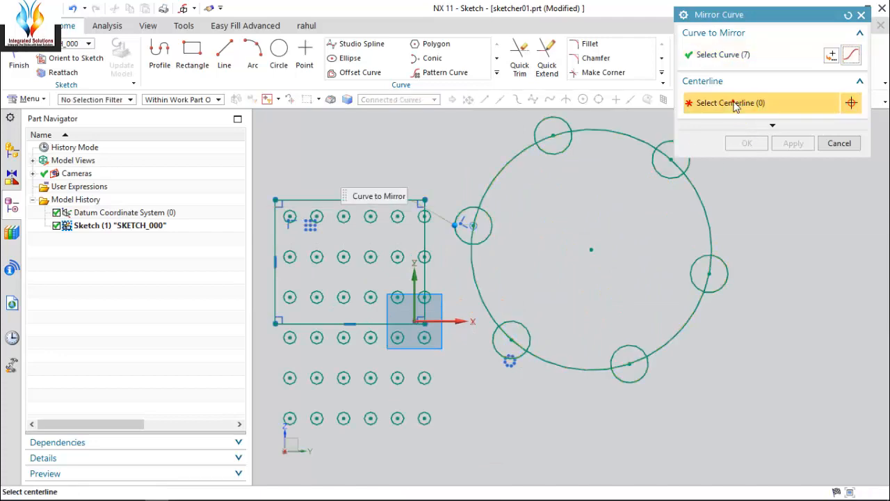
left_click(425, 233)
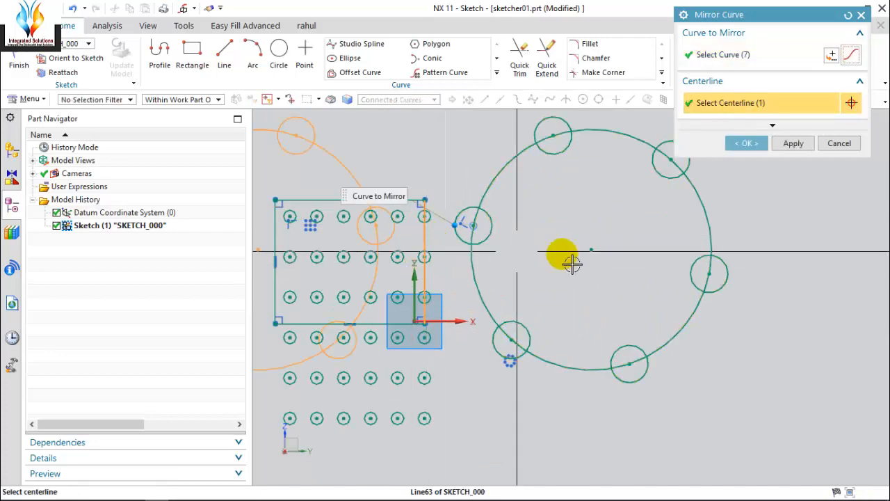
scroll(508, 287, "down", 3)
scroll(455, 294, "up", 4)
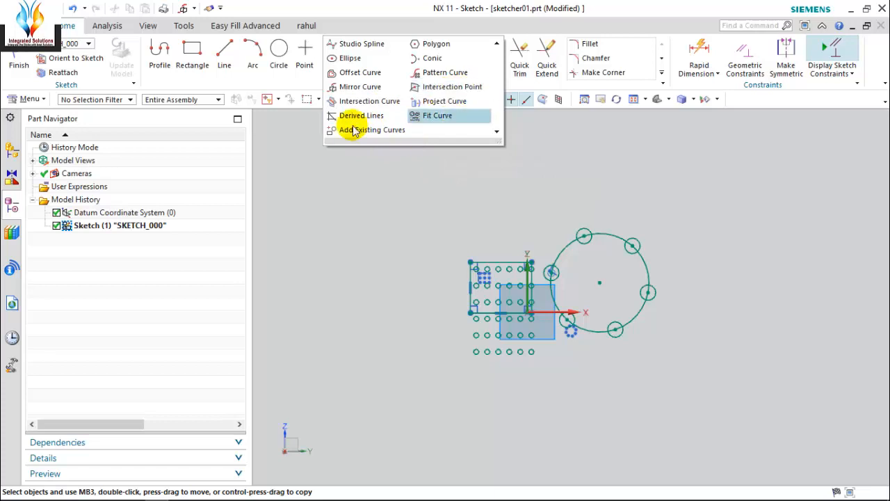
left_click(428, 208)
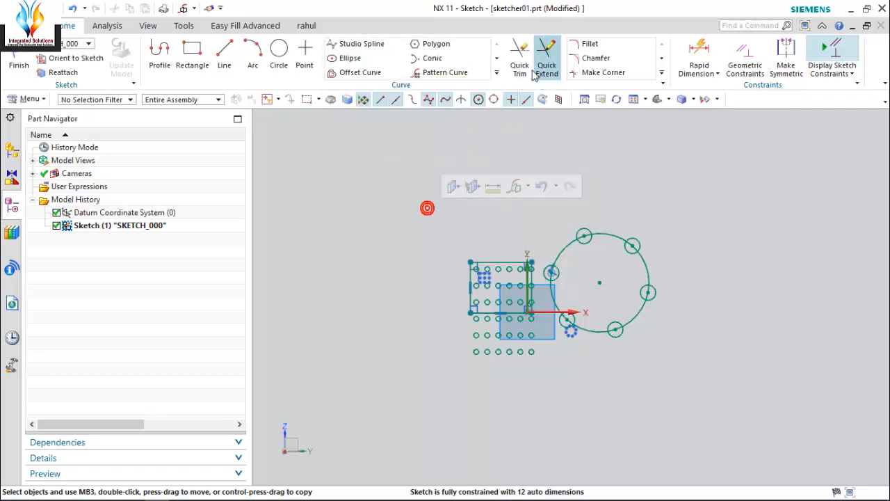
left_click(525, 126)
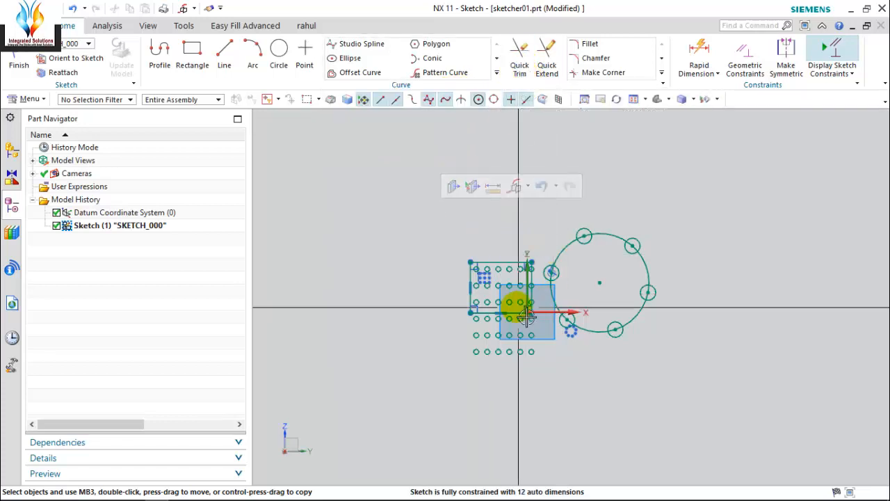
- Sketch a long slanted line above the rectangle and a line about 115 mm long at about 303° crossing it
key("l")
scroll(586, 317, "up", 2)
left_click(419, 256)
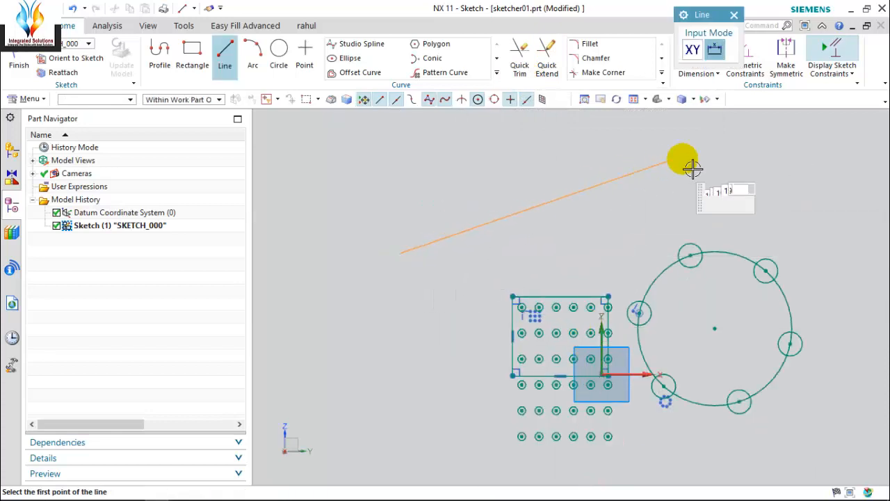
left_click(706, 153)
left_click(503, 167)
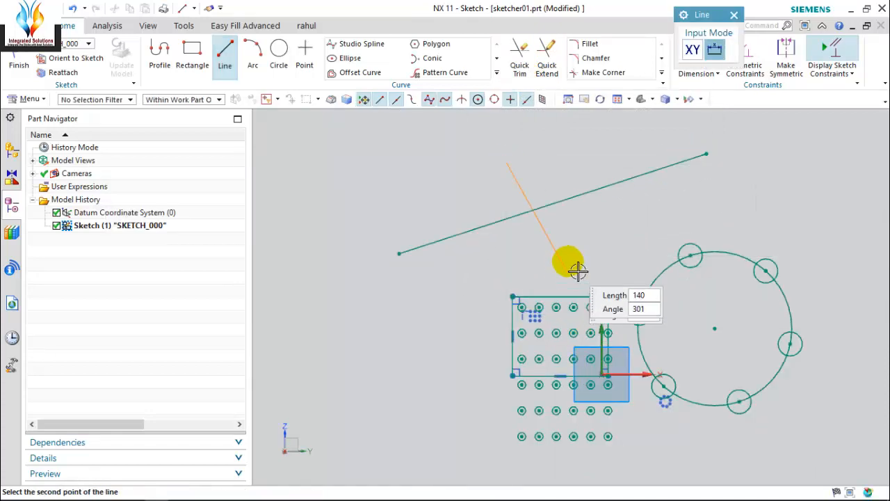
left_click(563, 246)
left_click(557, 249)
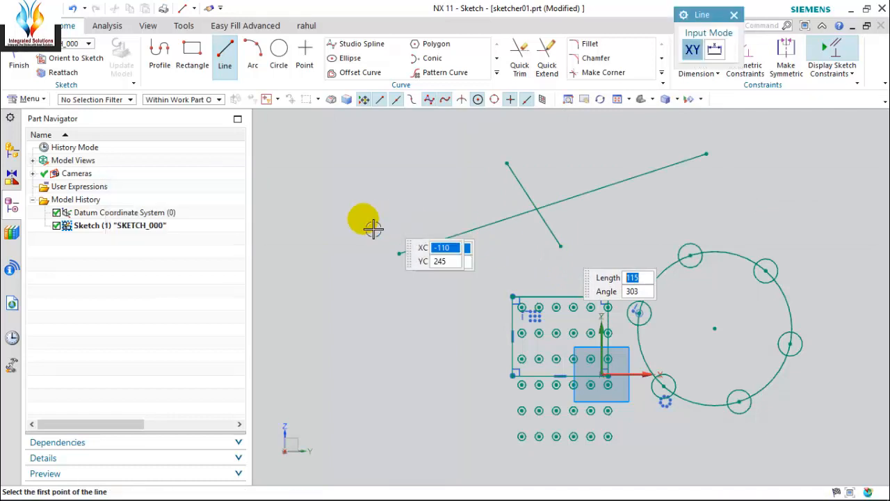
- Sketch a shorter line parallel to the long slanted line, just below it and clear of the crossing line
scroll(467, 193, "down", 2)
scroll(483, 189, "up", 2)
left_click(646, 194)
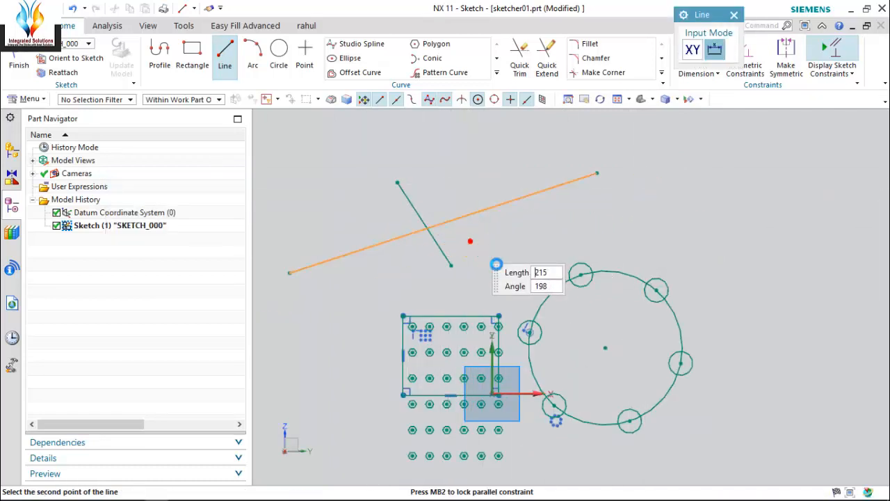
left_click(496, 264)
scroll(473, 238, "down", 2)
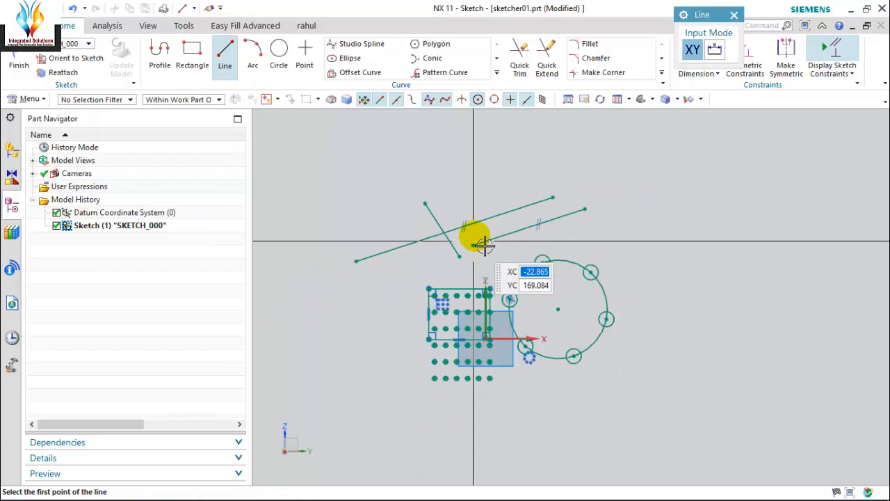
- Quick Trim the part of the short crossing line that extends above the long slanted line
left_click(520, 59)
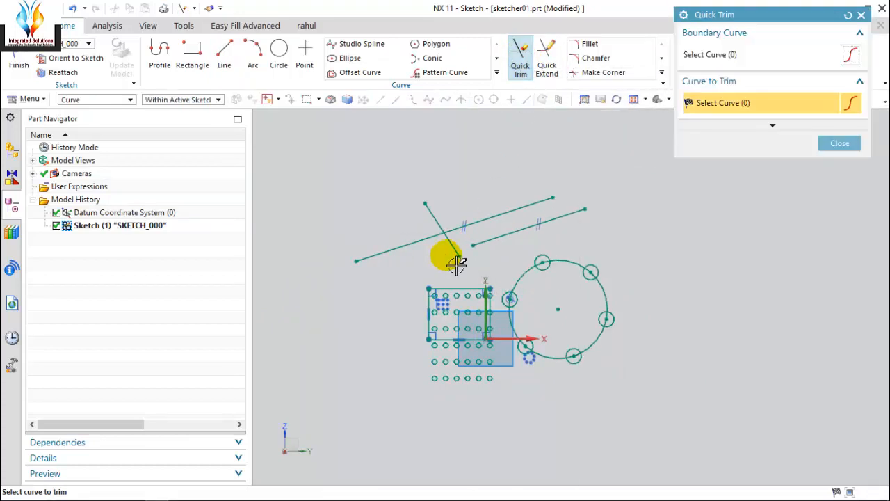
scroll(433, 215, "up", 2)
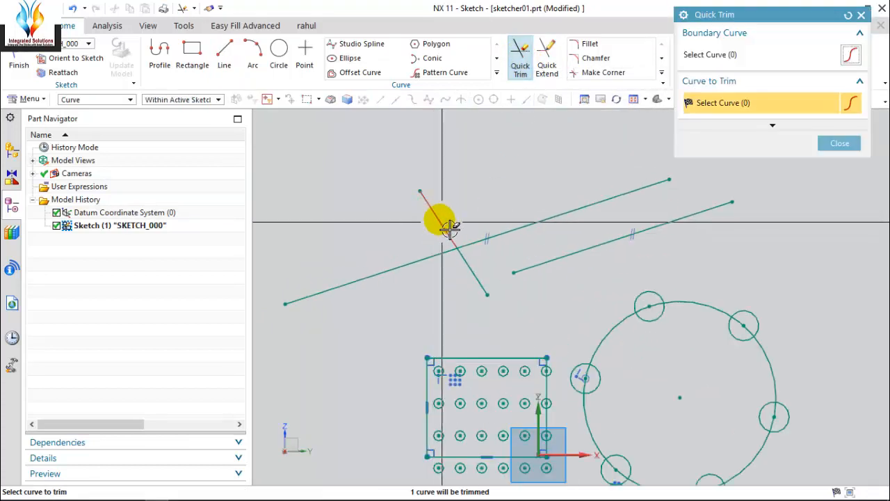
left_click(449, 224)
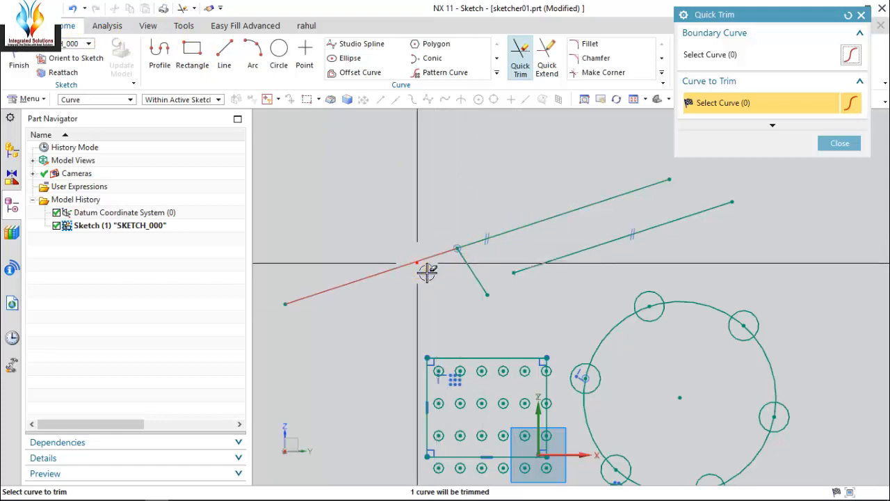
- Try to trim the long slanted line's portion left of the intersection, and undo that trim
left_click_drag(424, 267, 506, 286)
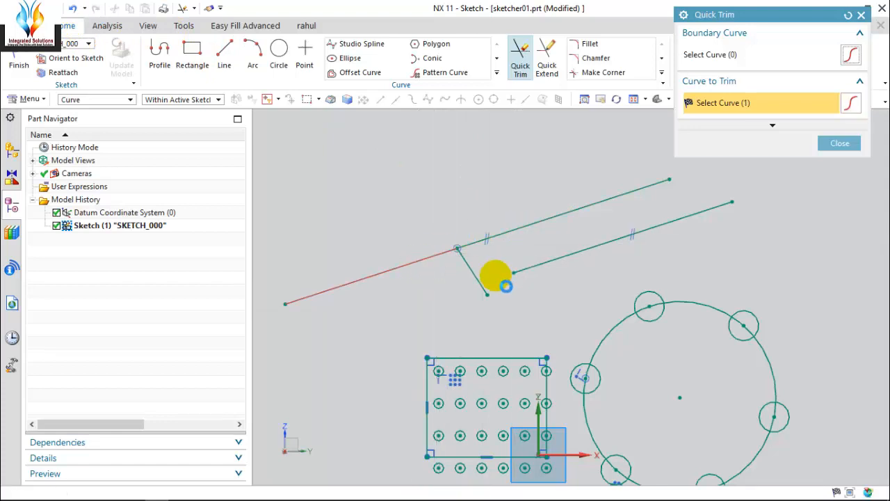
key("ctrl+z")
middle_click(432, 282)
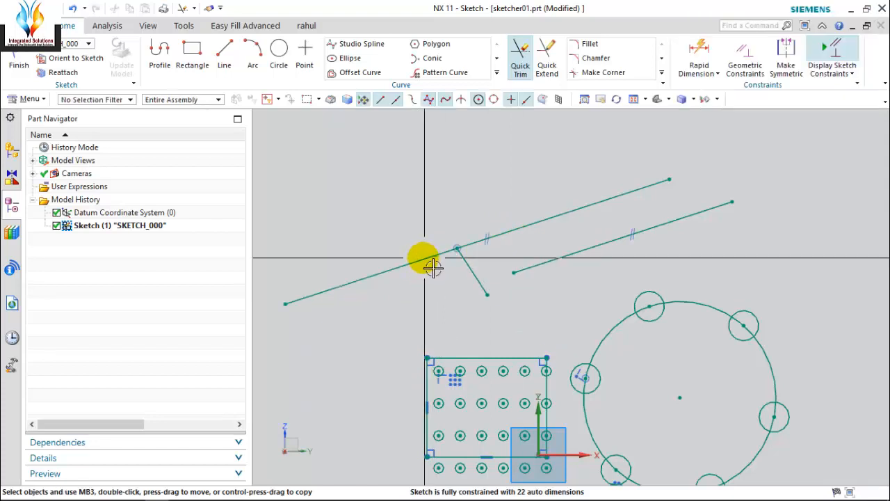
left_click(421, 259)
key("t")
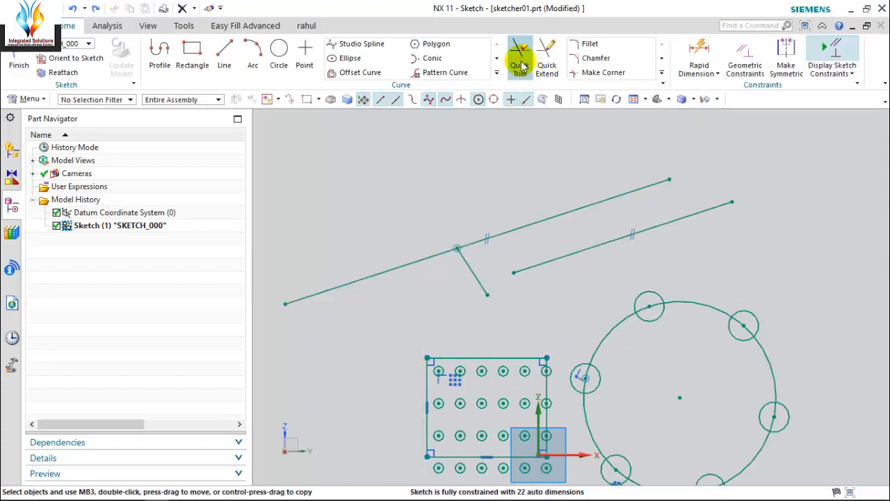
- Quick Trim the long slanted line's portion left of the short line, and extend the lower parallel line to the short line
left_click(429, 258)
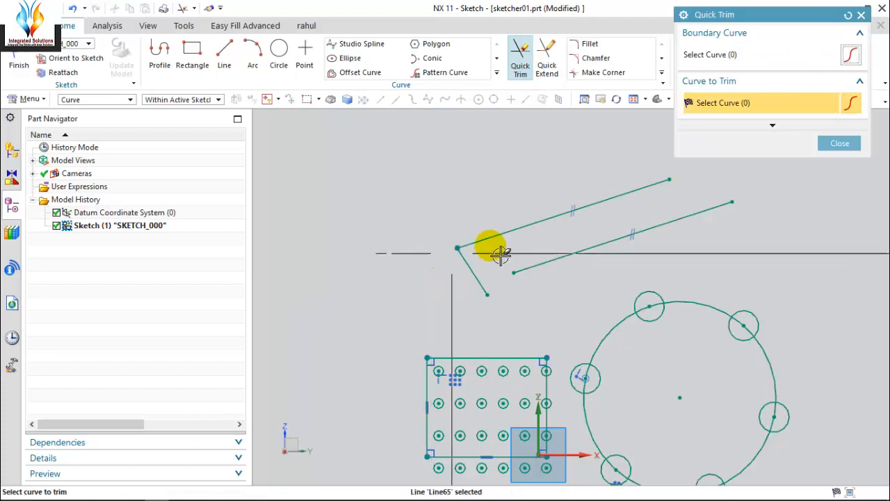
left_click(842, 143)
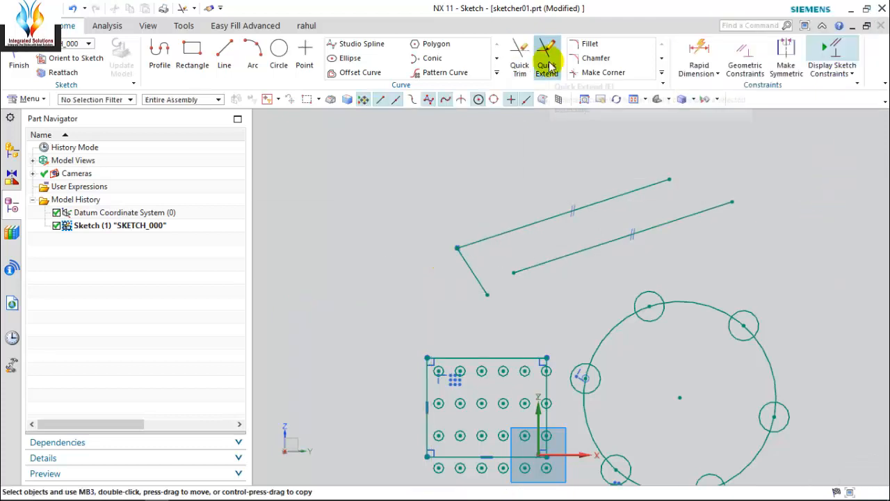
left_click(548, 64)
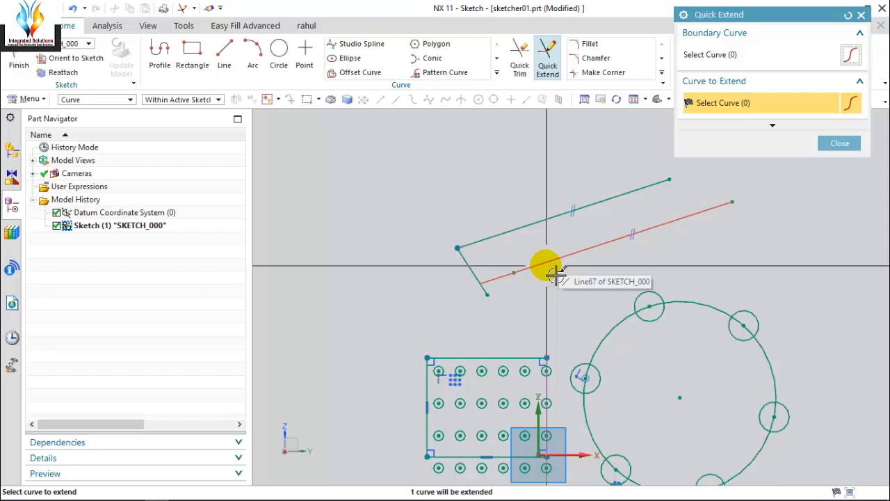
left_click(555, 274)
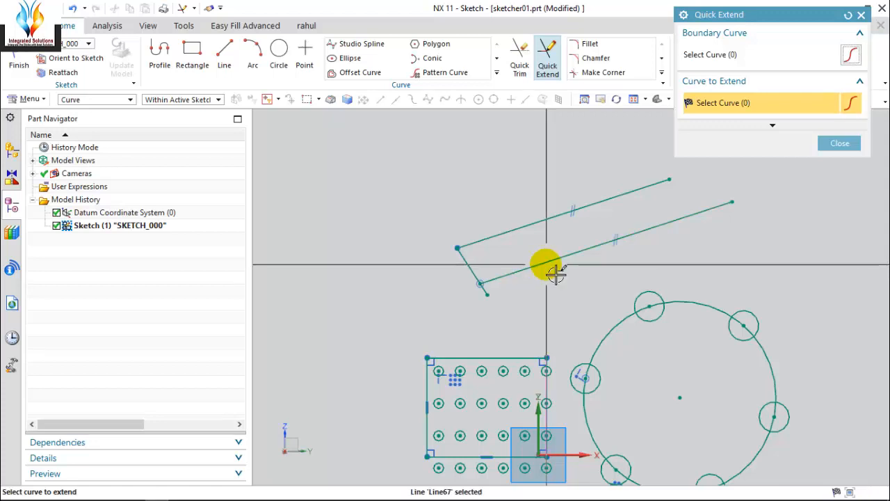
left_click(835, 144)
- Fillet the corner between the long slanted line and the short line with a radius of 20 mm
left_click(662, 77)
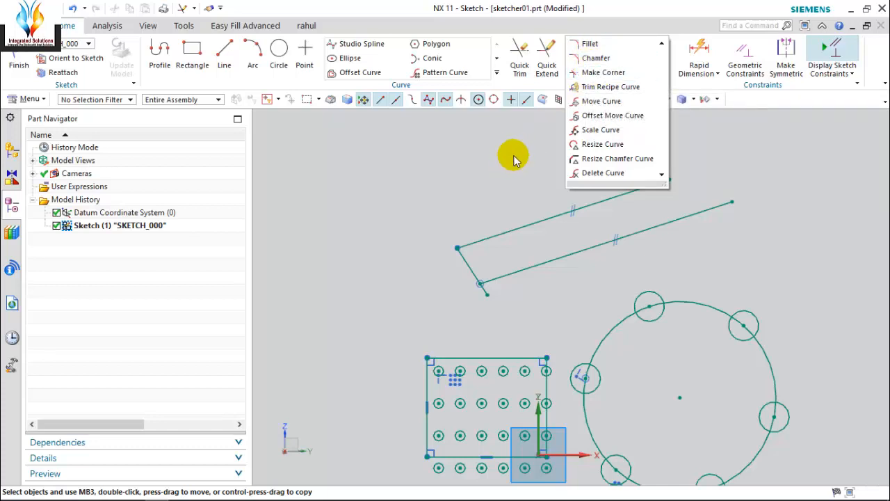
left_click(597, 46)
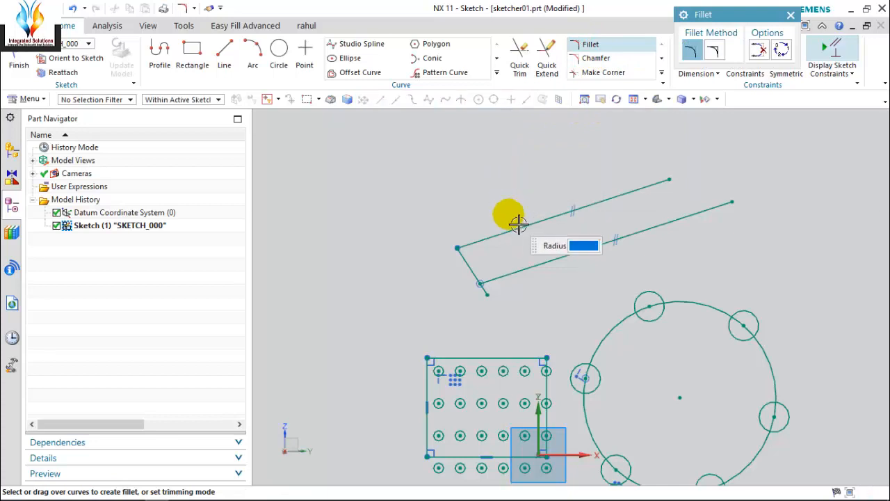
scroll(472, 271, "up", 3)
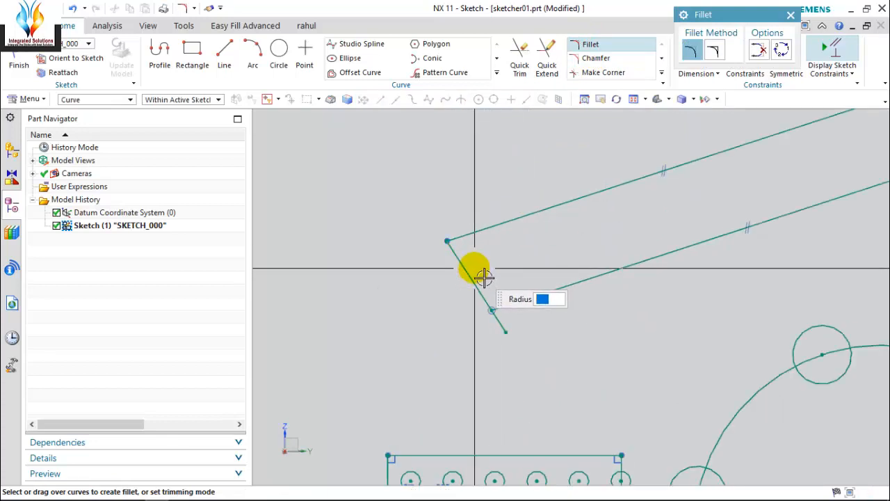
type("20")
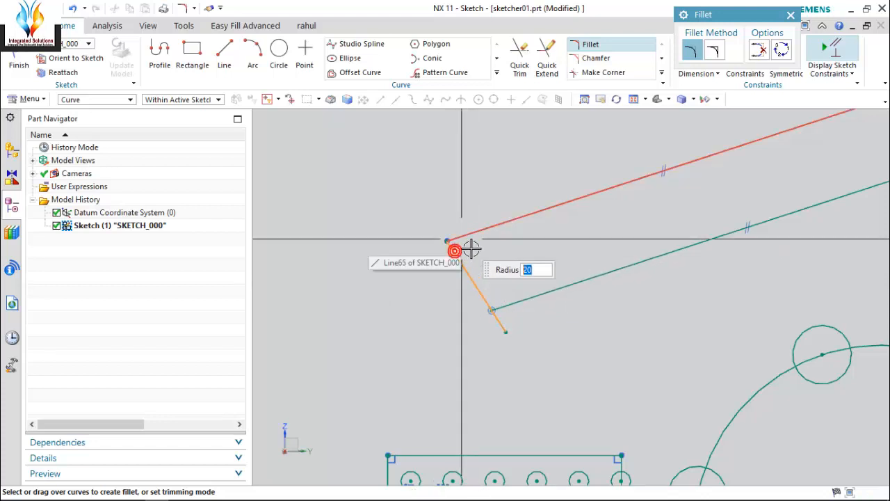
left_click(471, 248)
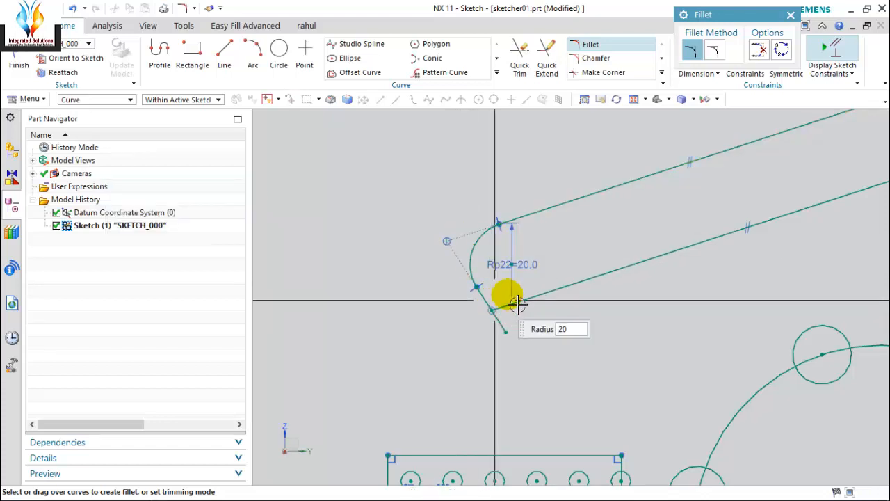
- Fillet the rectangle's two upper corners with a radius of 20 mm
scroll(515, 306, "down", 3)
scroll(503, 258, "down", 3)
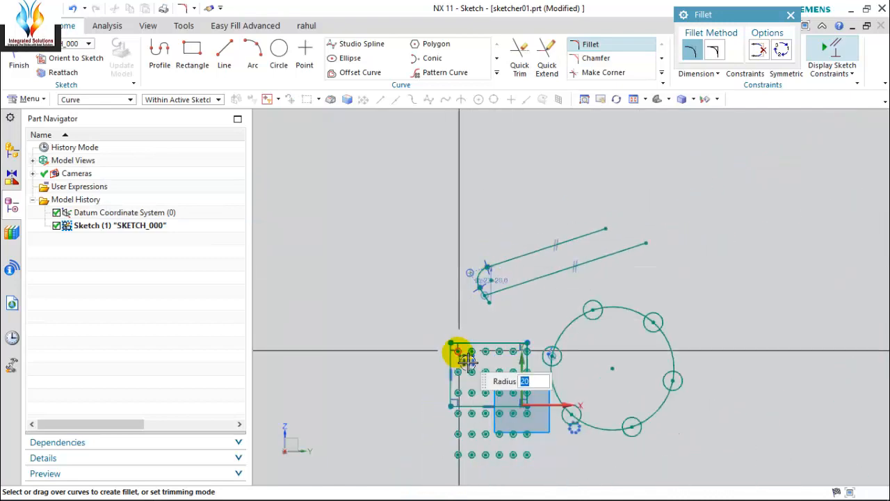
scroll(446, 347, "up", 5)
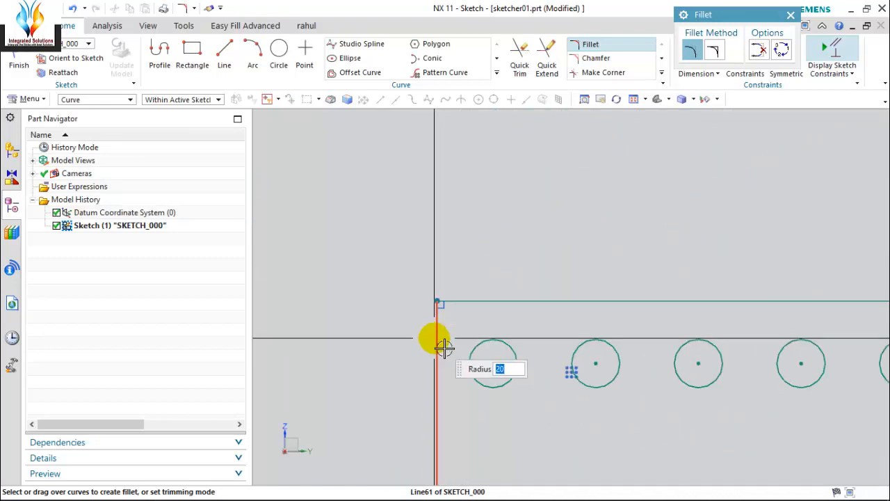
left_click(464, 305)
scroll(458, 346, "down", 3)
scroll(596, 348, "up", 3)
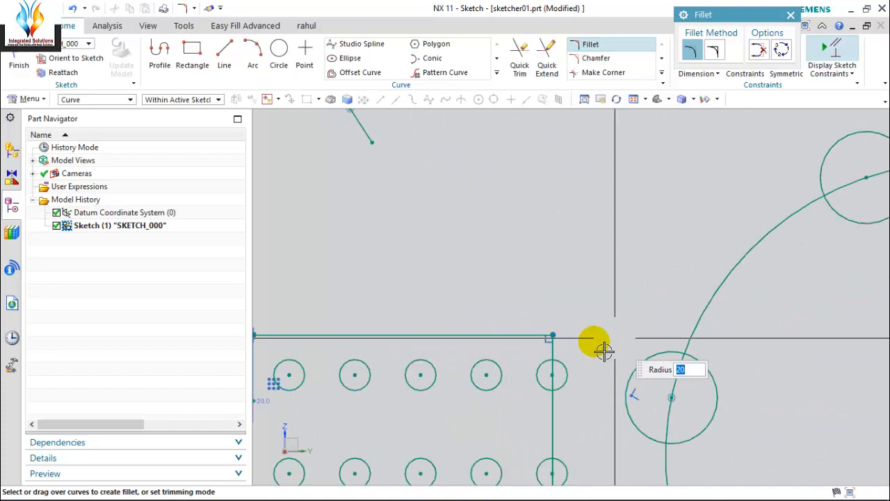
left_click(524, 338)
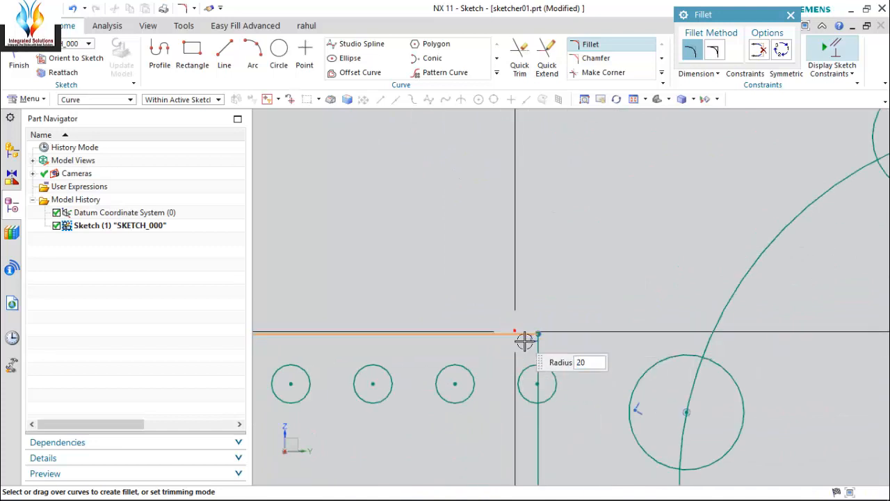
left_click(540, 421)
scroll(591, 332, "down", 1)
scroll(591, 332, "down", 3)
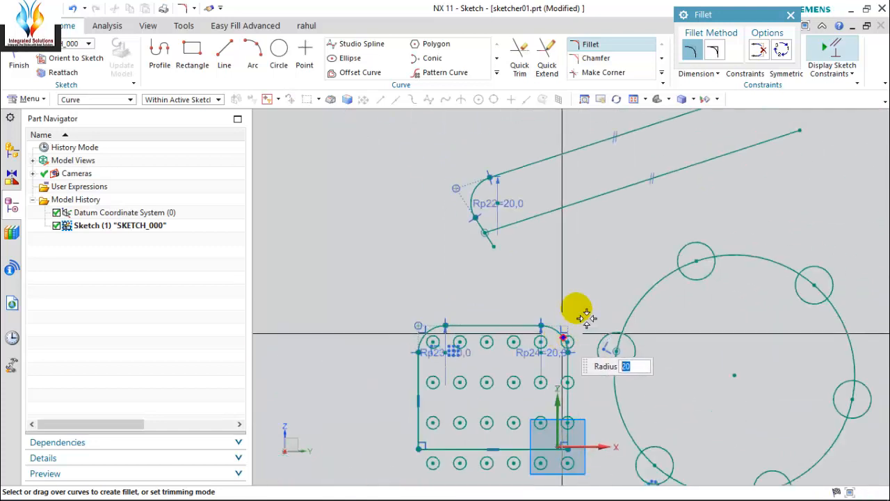
- Chamfer the rectangle's lower-left corner symmetrically with a distance of 10 mm
left_click(595, 63)
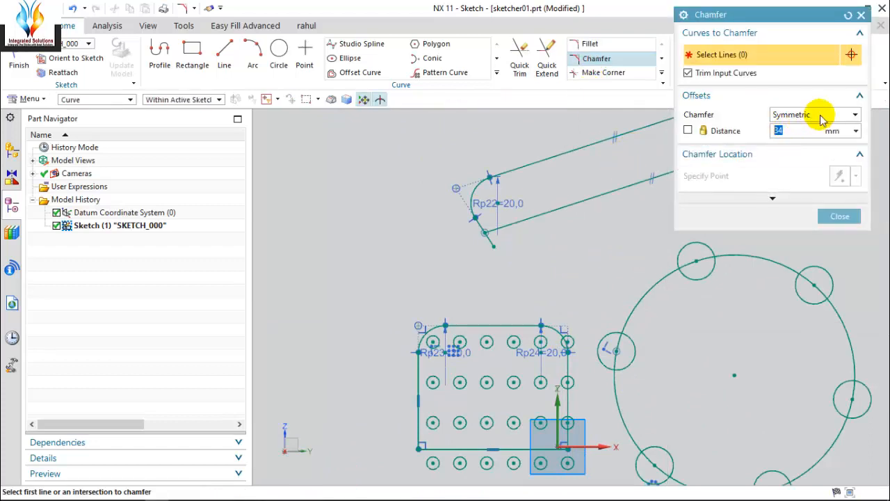
left_click(856, 116)
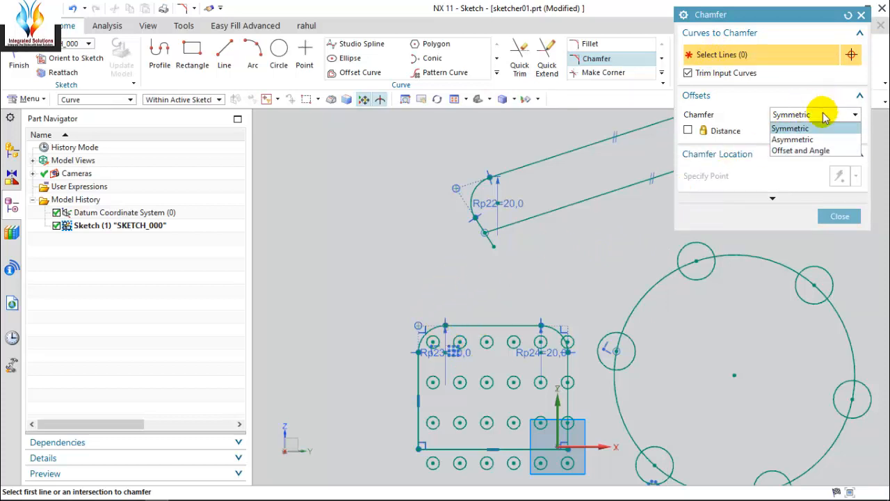
left_click(797, 129)
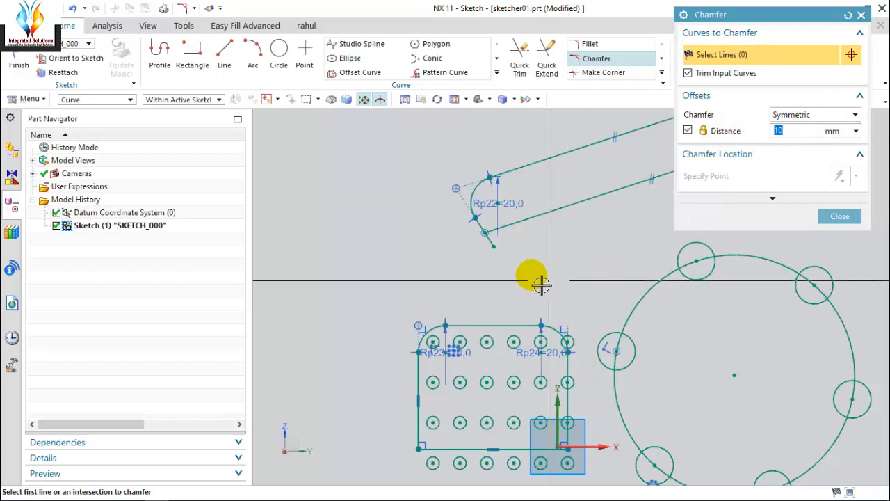
scroll(462, 357, "down", 2)
scroll(480, 362, "up", 7)
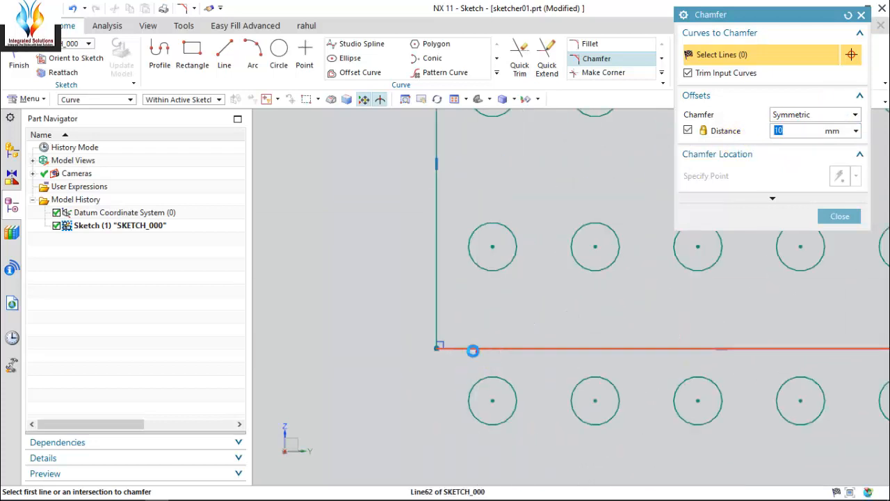
left_click(467, 348)
left_click(440, 315)
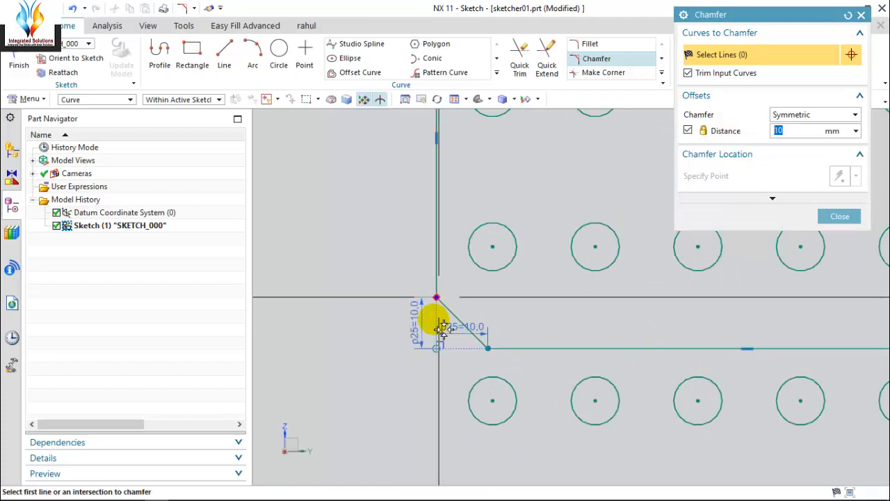
left_click(426, 306)
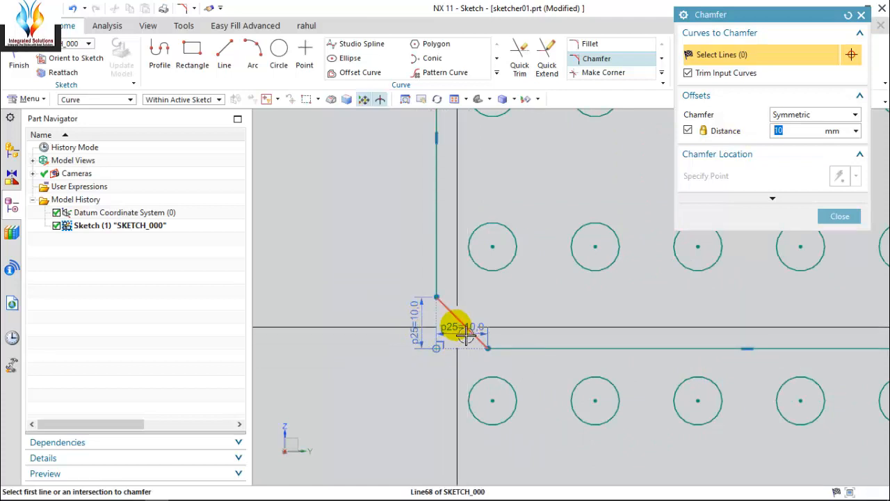
scroll(417, 328, "up", 2)
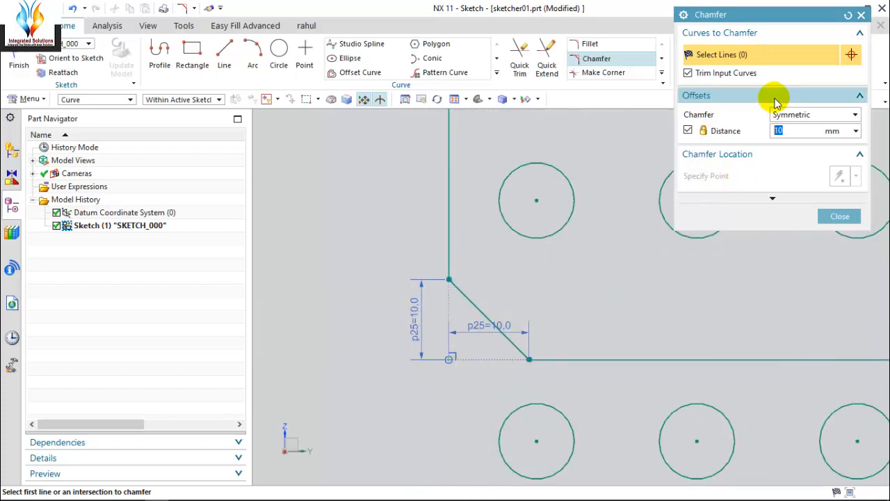
- Chamfer the rectangle's lower-right corner with the Asymmetric option, placing it freehand at about 8.5 mm on both edges
left_click(814, 115)
left_click(793, 140)
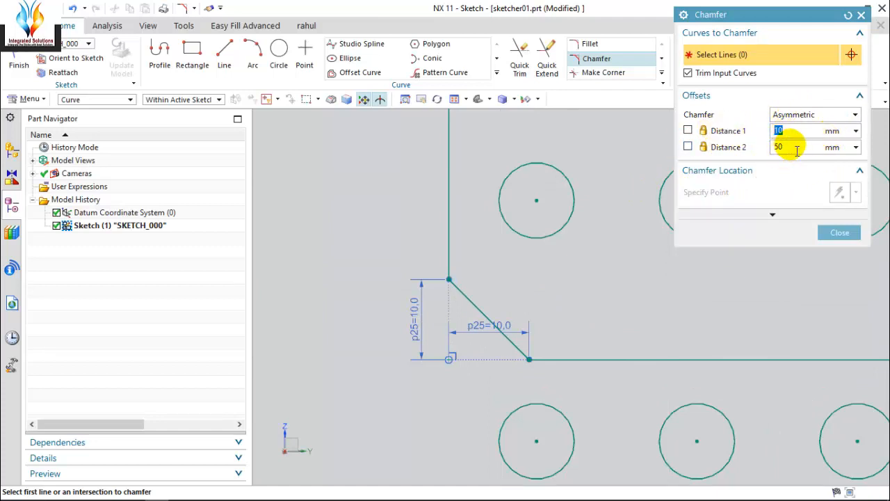
scroll(268, 348, "down", 4)
scroll(640, 356, "up", 3)
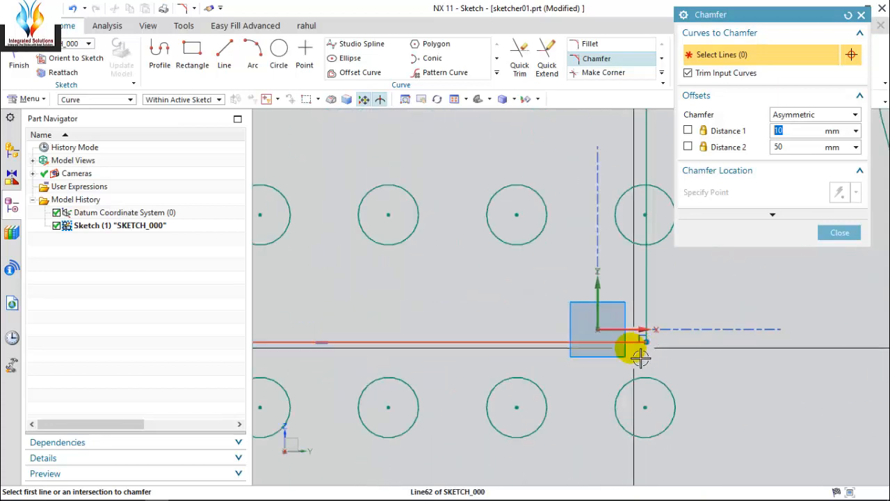
left_click(625, 342)
left_click(651, 327)
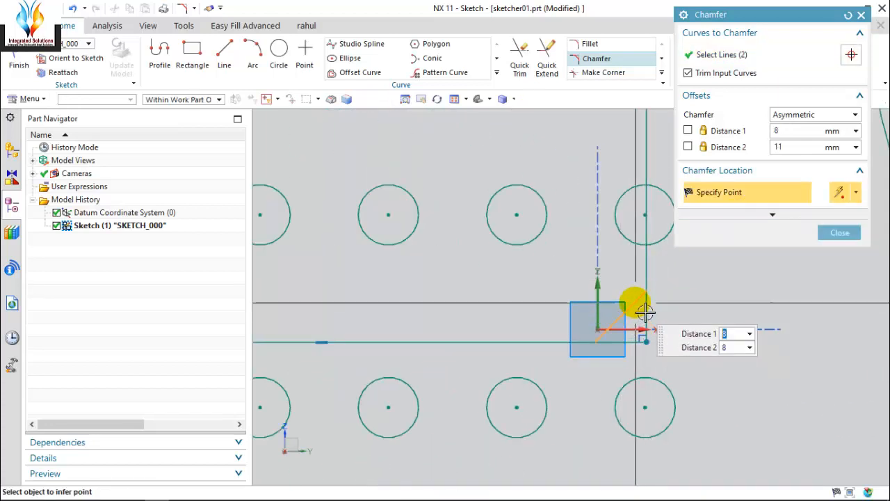
left_click(644, 311)
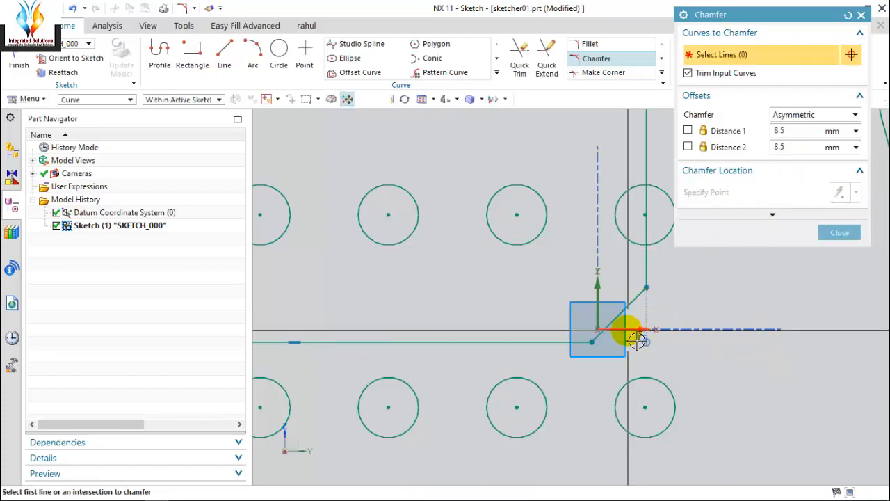
scroll(626, 348, "down", 2)
scroll(619, 331, "up", 2)
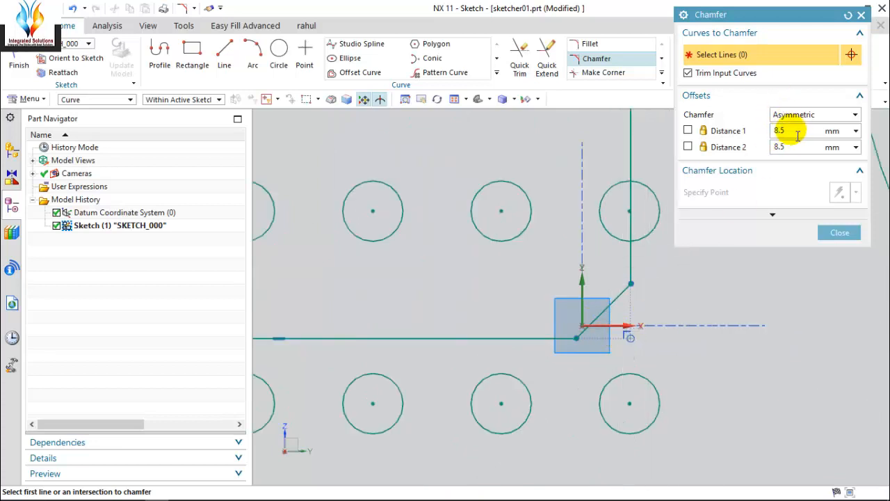
scroll(563, 314, "down", 1)
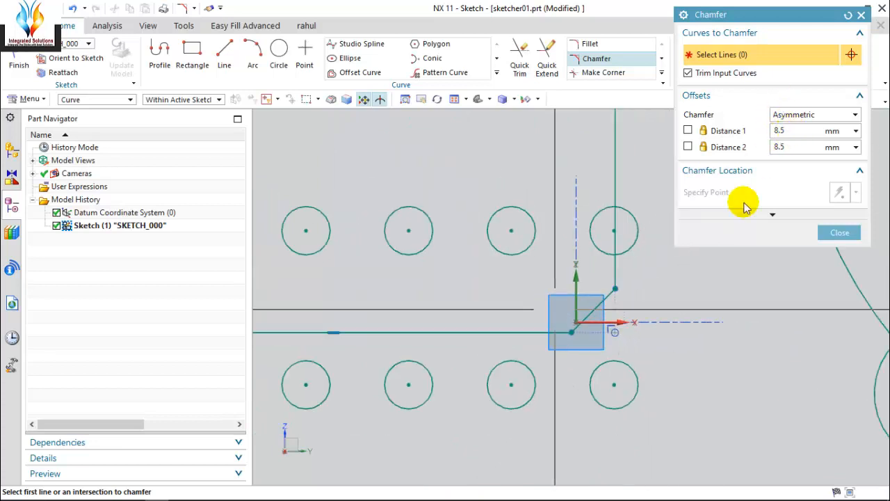
- Chamfer the corner between the short line and the lower slanted line using Offset and Angle, with 8 mm distance and 35° angle
left_click(807, 116)
left_click(798, 150)
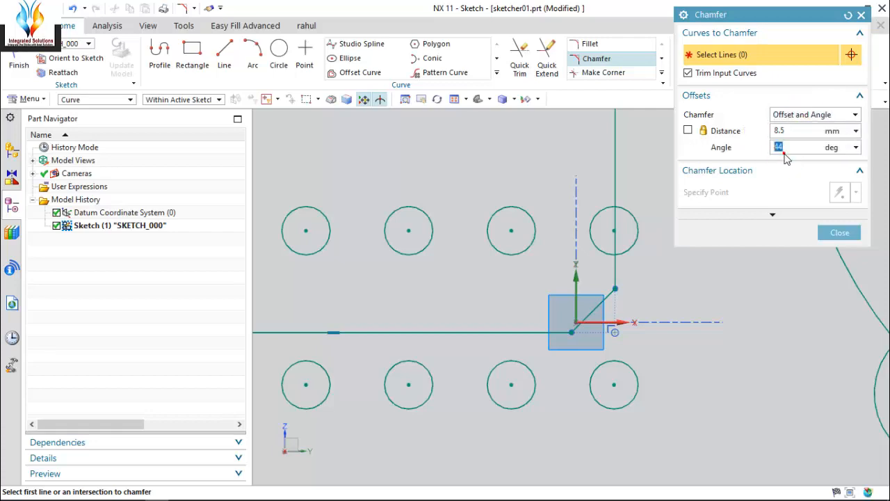
left_click(515, 320)
scroll(521, 325, "down", 3)
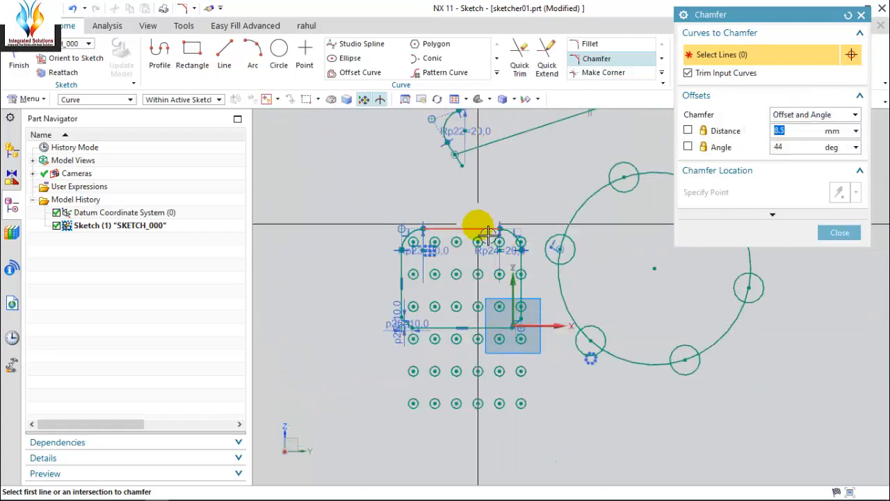
scroll(493, 332, "up", 1)
scroll(480, 327, "down", 2)
scroll(449, 216, "up", 5)
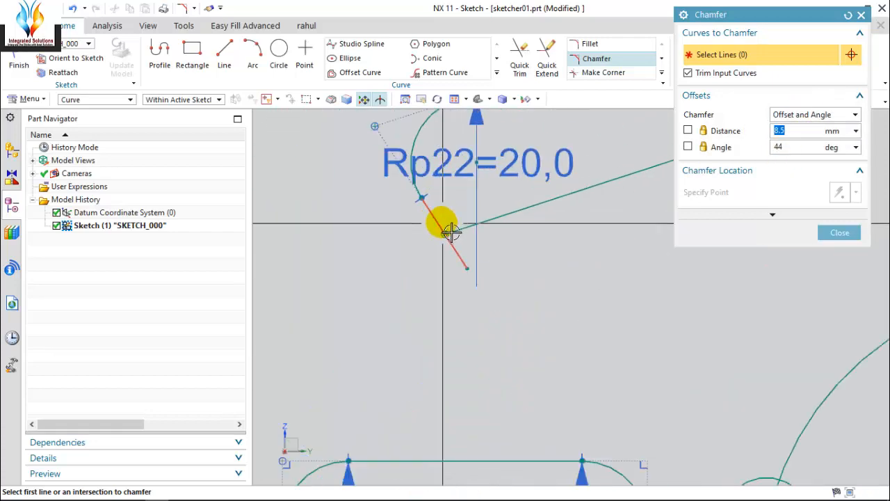
left_click(445, 232)
left_click(482, 245)
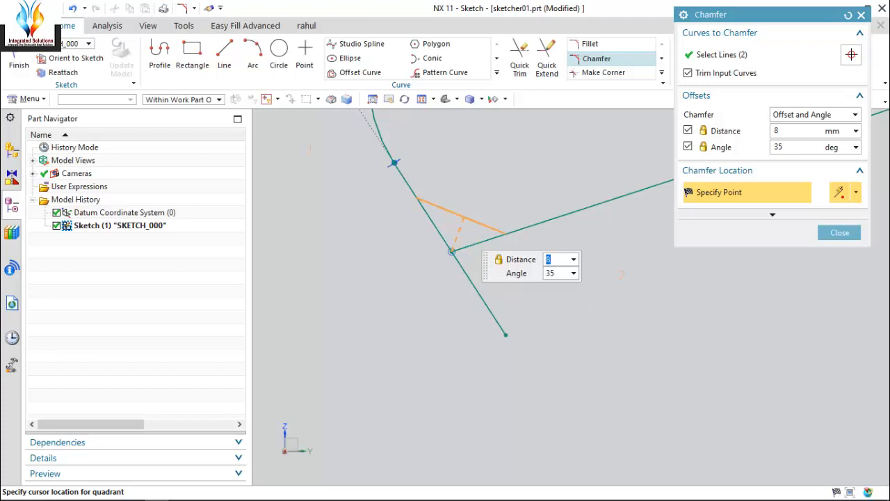
left_click(494, 218)
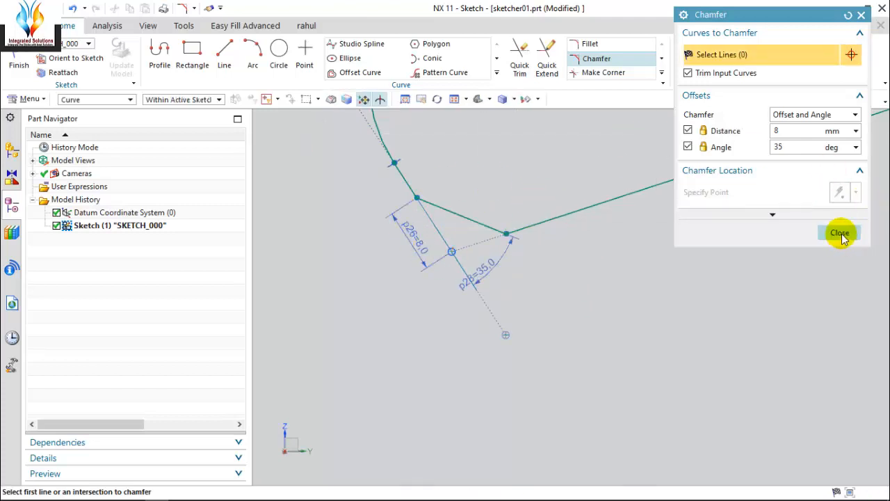
left_click(852, 239)
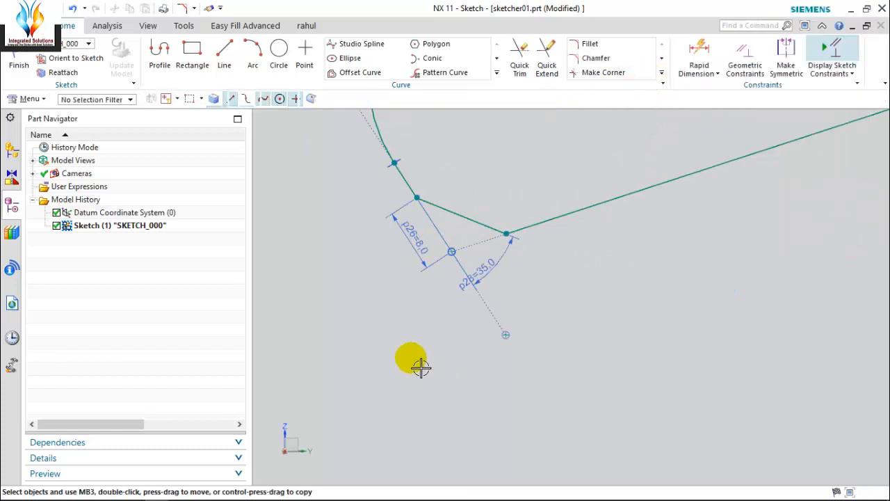
- Draw a 50 mm line at about 299° starting just below the free end of the lower slanted line
scroll(412, 365, "down", 4)
scroll(454, 313, "down", 3)
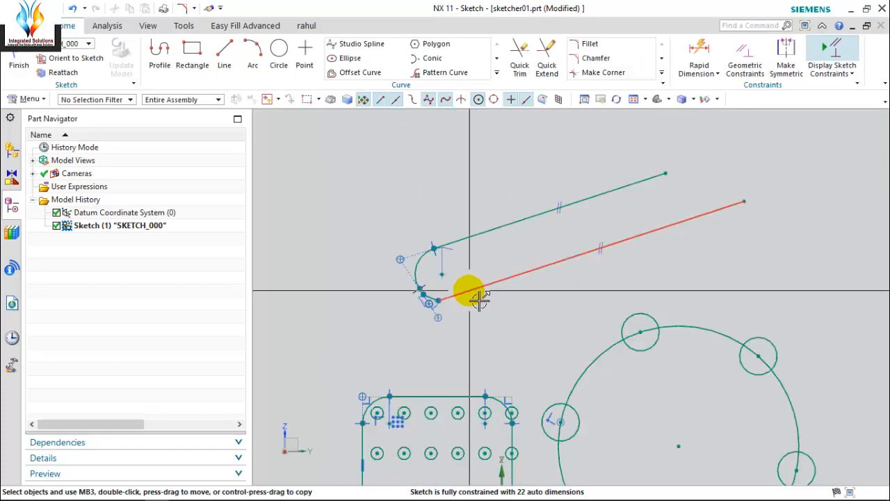
left_click(224, 52)
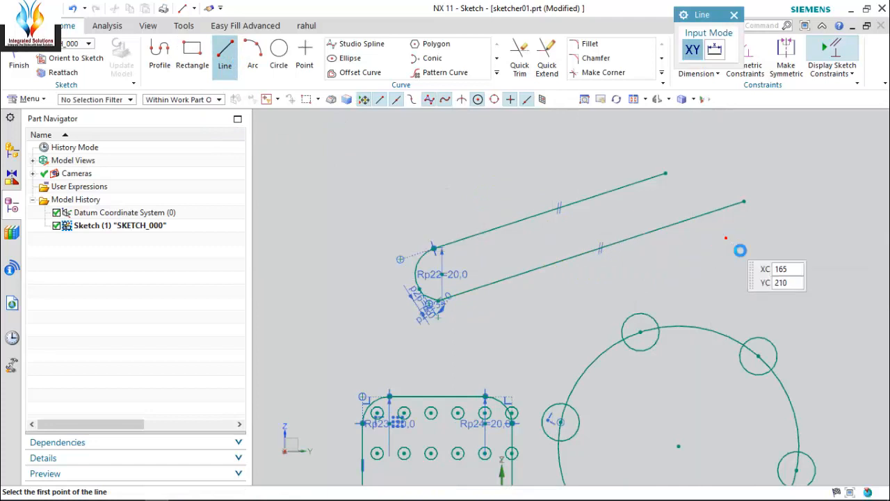
left_click(725, 235)
type("50")
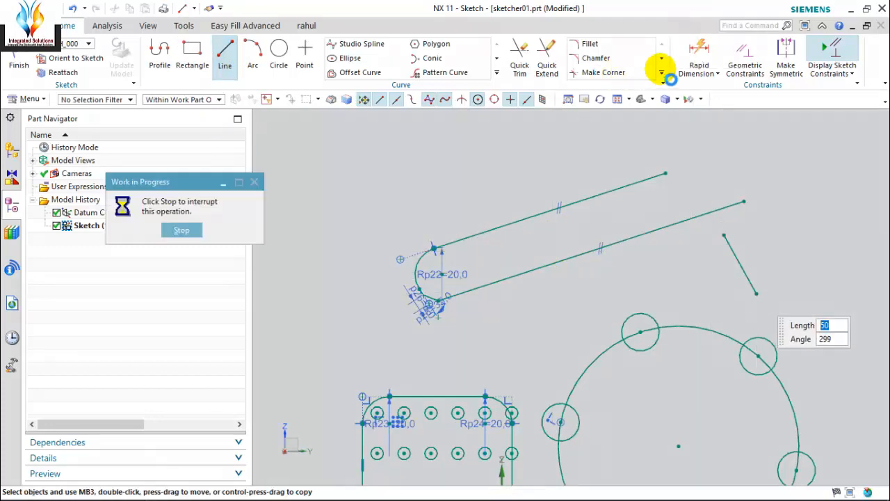
- Join the lower slanted line and the new 50 mm line with Make Corner, keeping the long portion of the slanted line
left_click(661, 73)
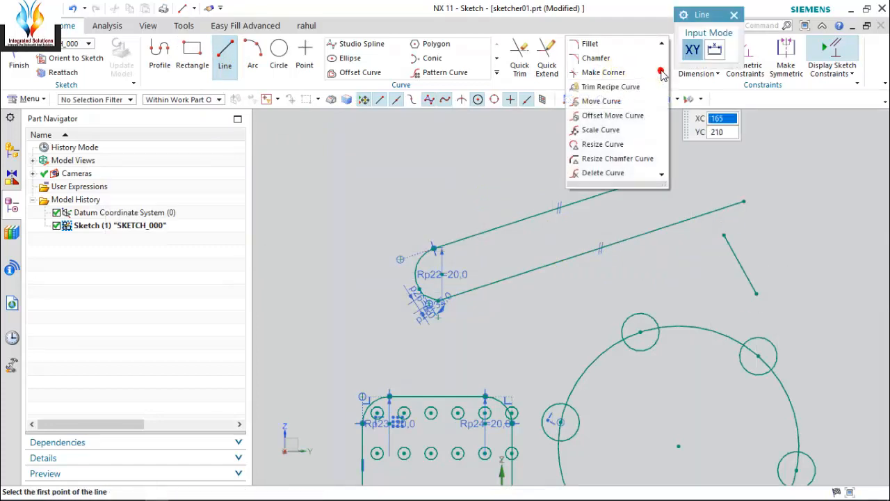
left_click(619, 74)
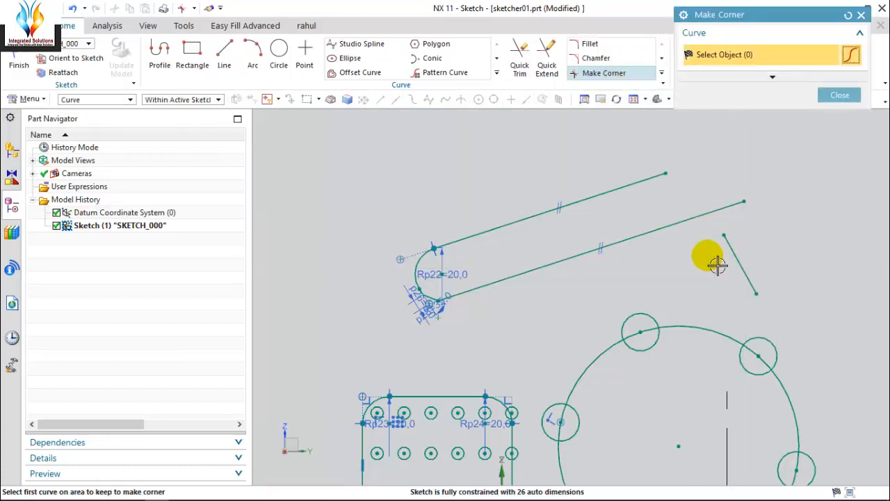
left_click(624, 255)
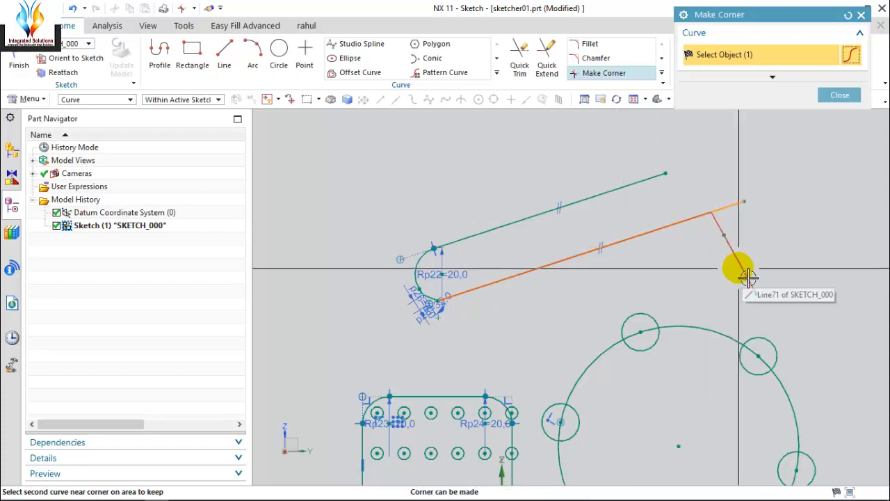
left_click(750, 277)
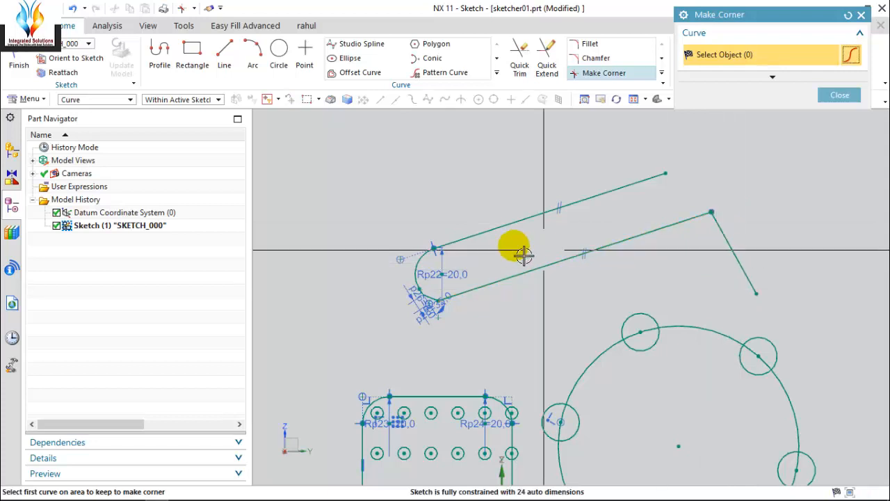
scroll(457, 227, "down", 3)
left_click(863, 15)
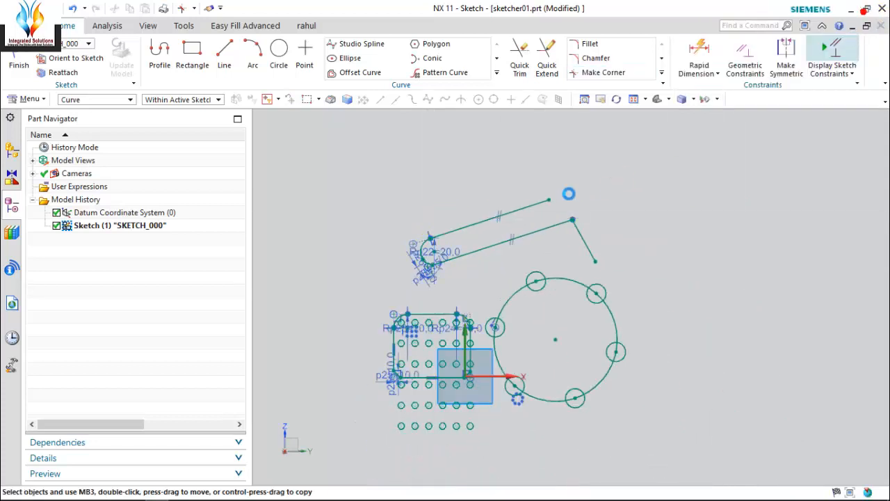
- Finish the sketch and return to the modeling environment
left_click(662, 74)
left_click(742, 202)
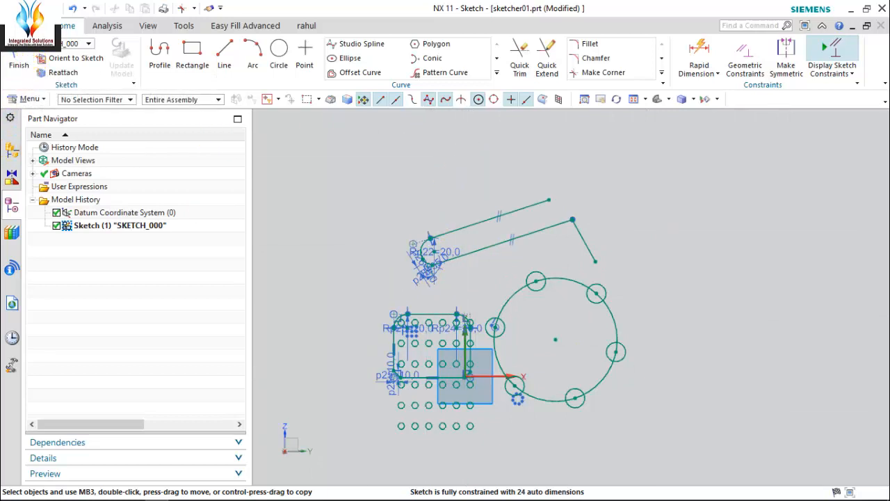
left_click(20, 59)
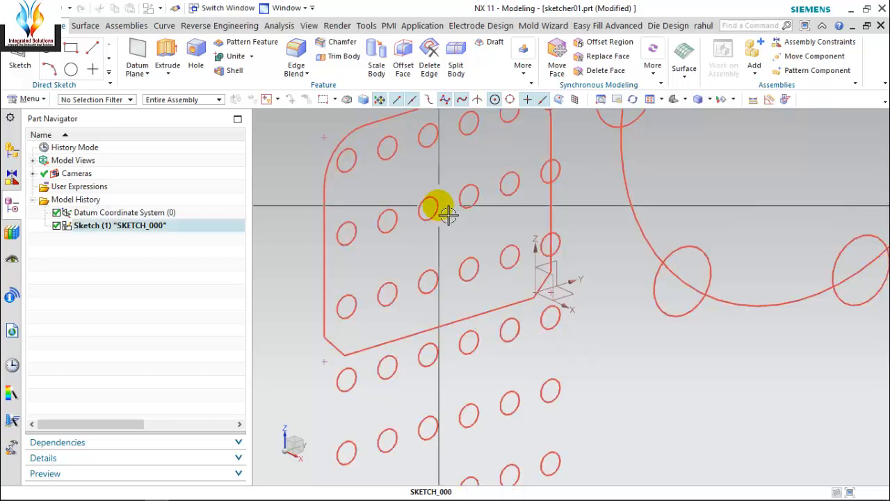
left_click(48, 67)
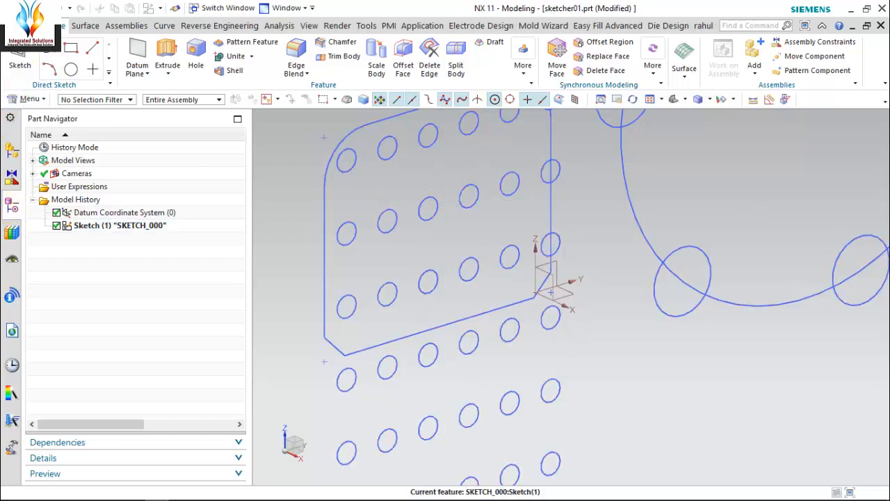
- Examine the export formats available for the part, from Parasolid and image files to STEP and AutoCAD DXF/DWG
left_click(52, 25)
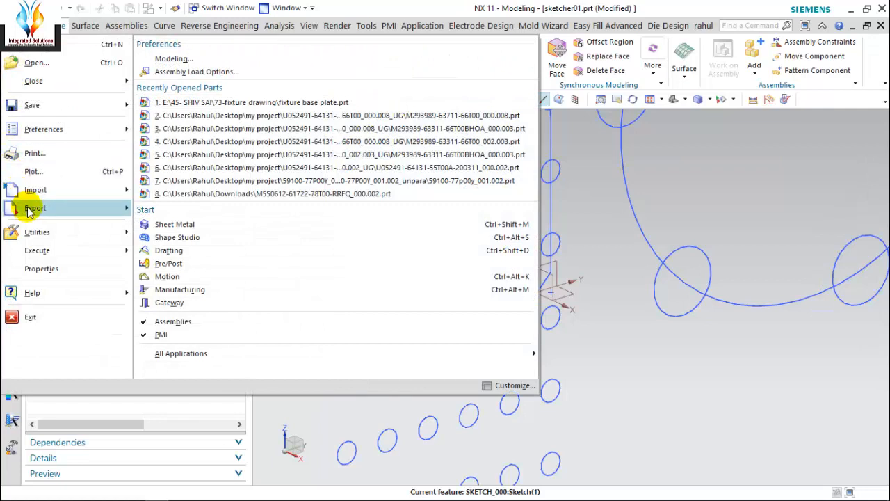
mouse_move(31, 211)
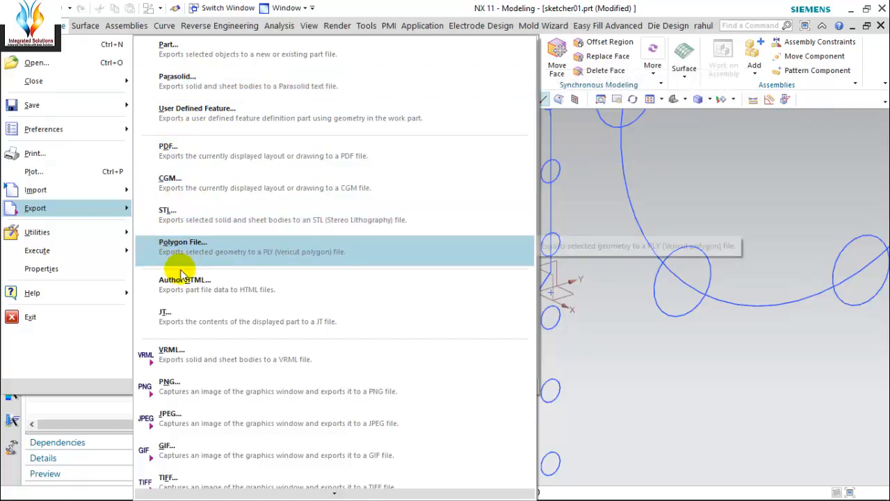
scroll(219, 376, "down", 2)
scroll(218, 382, "down", 3)
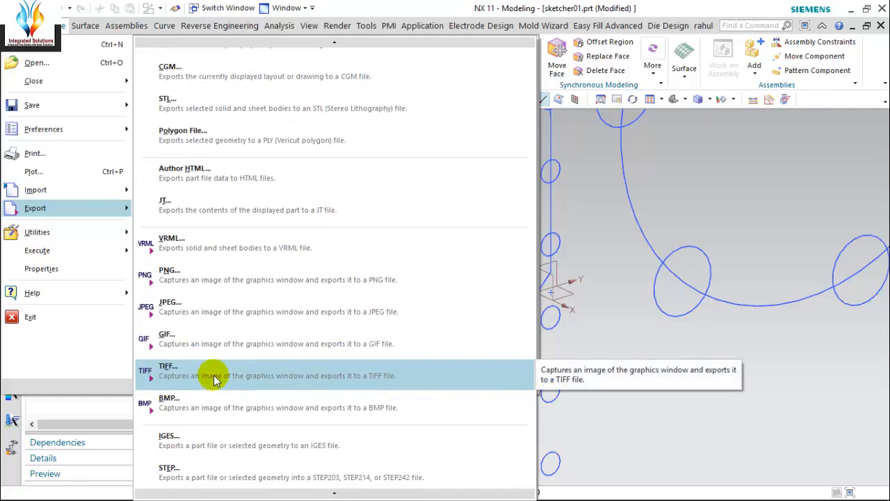
scroll(229, 313, "up", 5)
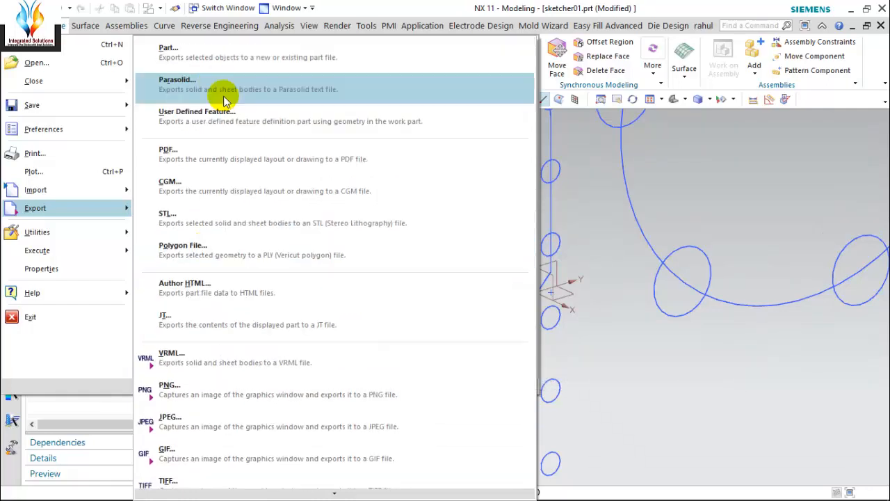
scroll(202, 94, "down", 2)
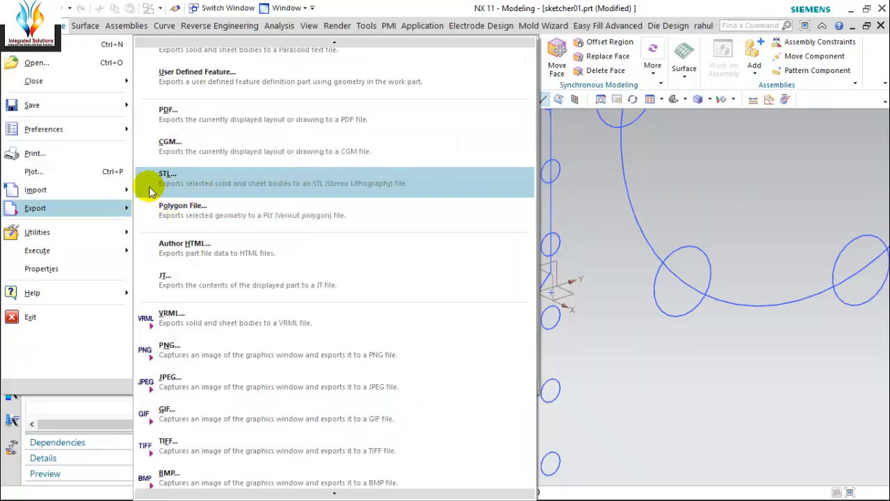
scroll(243, 334, "down", 5)
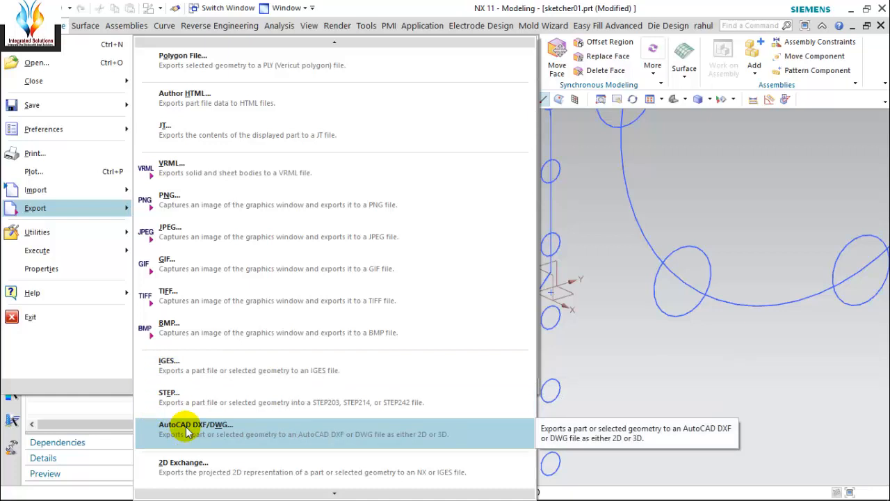
scroll(187, 431, "down", 3)
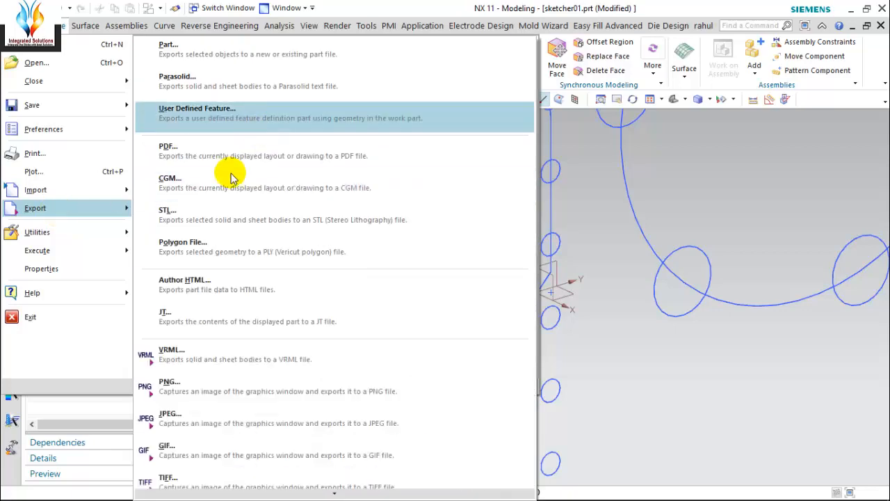
- Start a STEP export of the displayed part and set the output file to sketcher01.stp on the Desktop
scroll(213, 376, "down", 3)
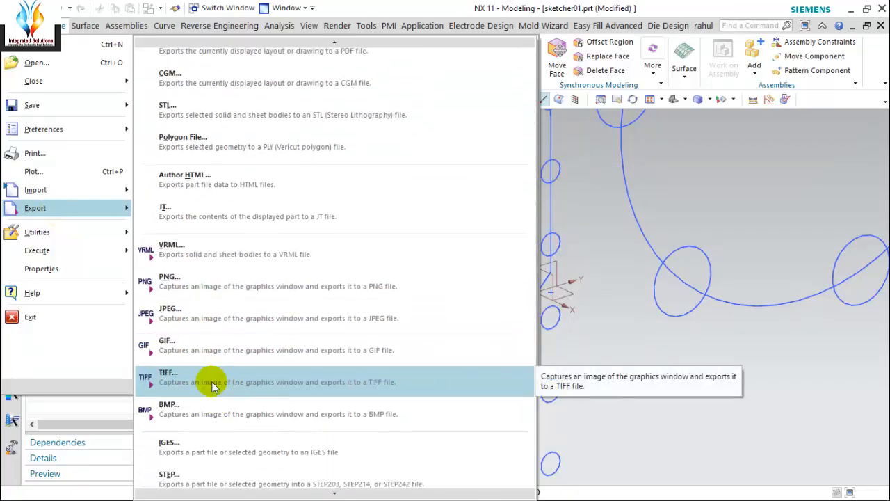
scroll(201, 387, "down", 1)
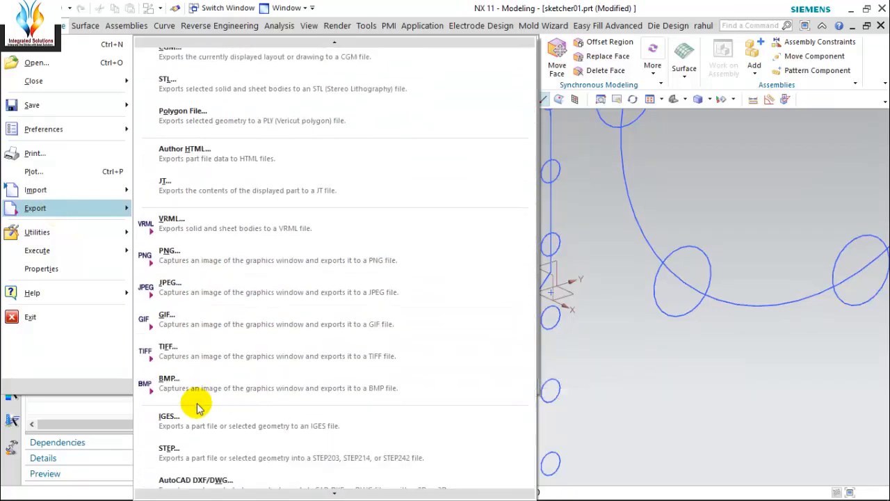
left_click(173, 453)
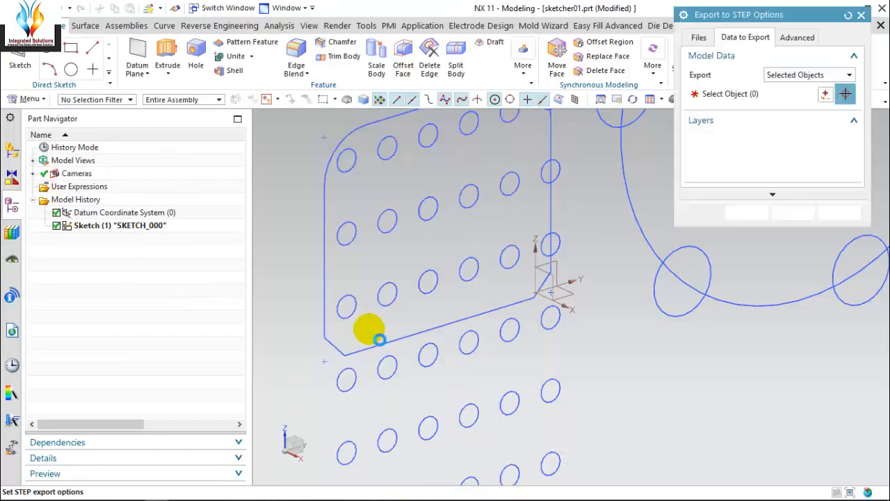
left_click(699, 38)
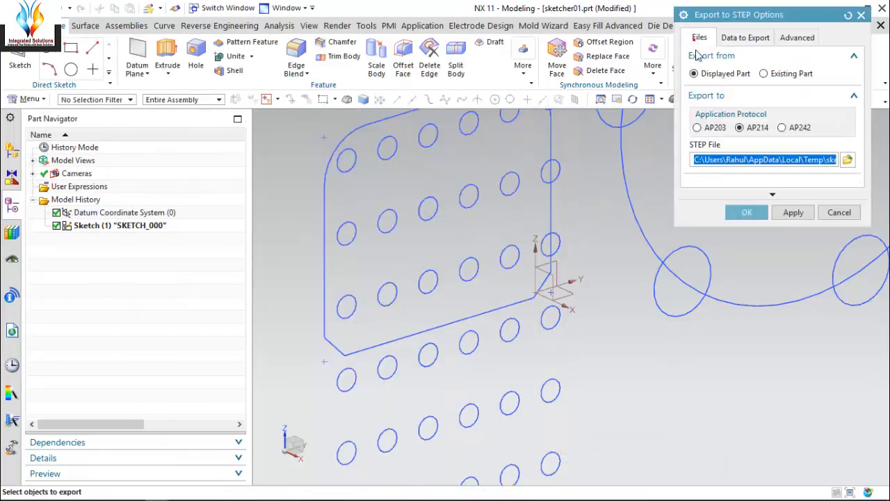
left_click(848, 160)
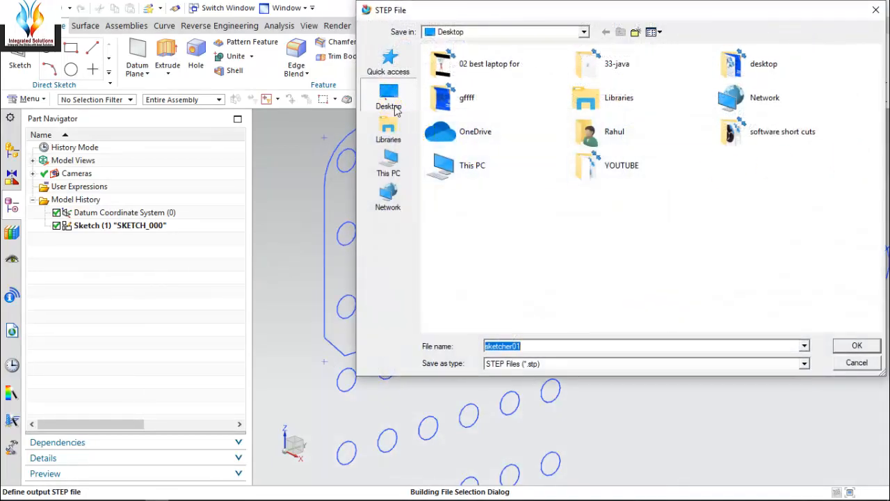
left_click(389, 101)
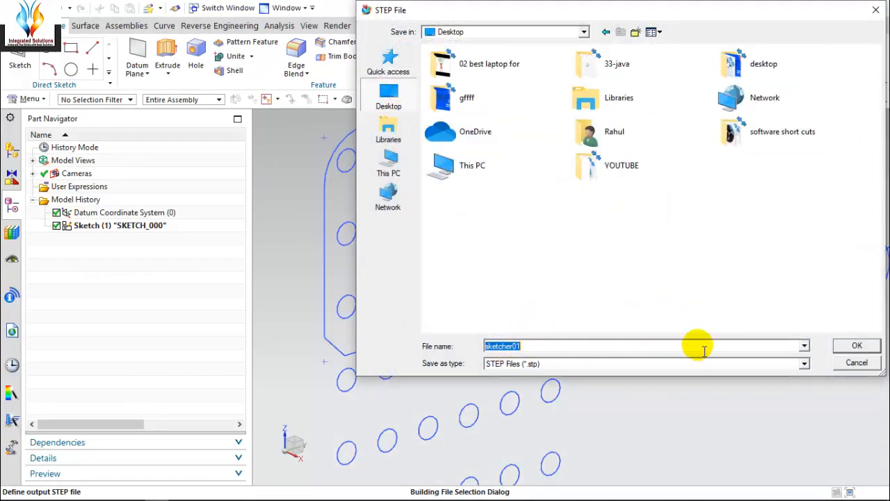
left_click(857, 345)
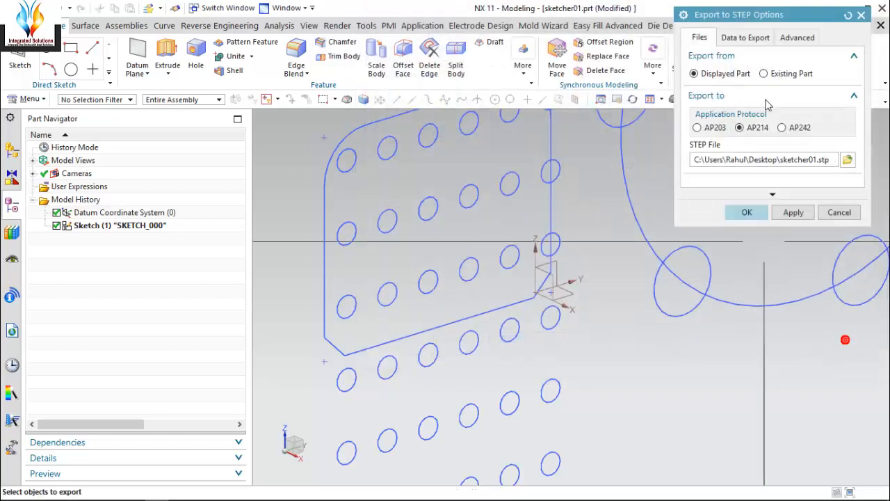
- Select the whole sketch and the datum coordinate system as Selected Objects for the data to export, and run the STEP export
left_click(742, 39)
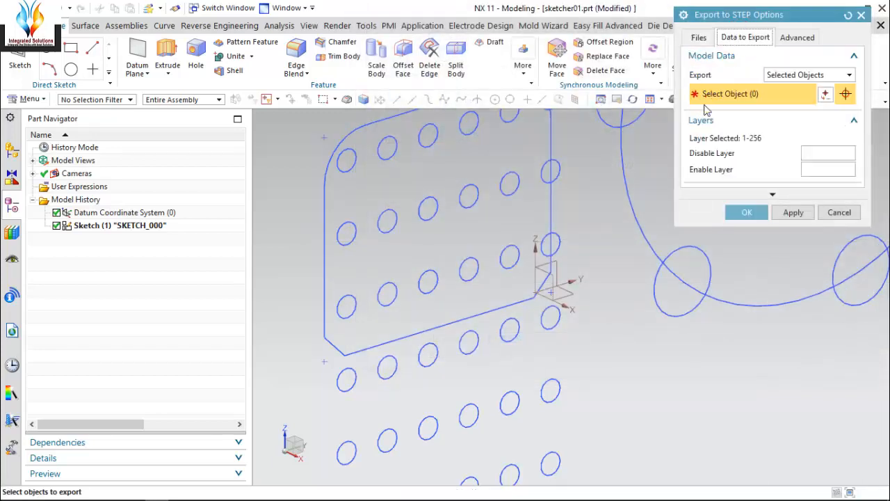
scroll(402, 269, "down", 5)
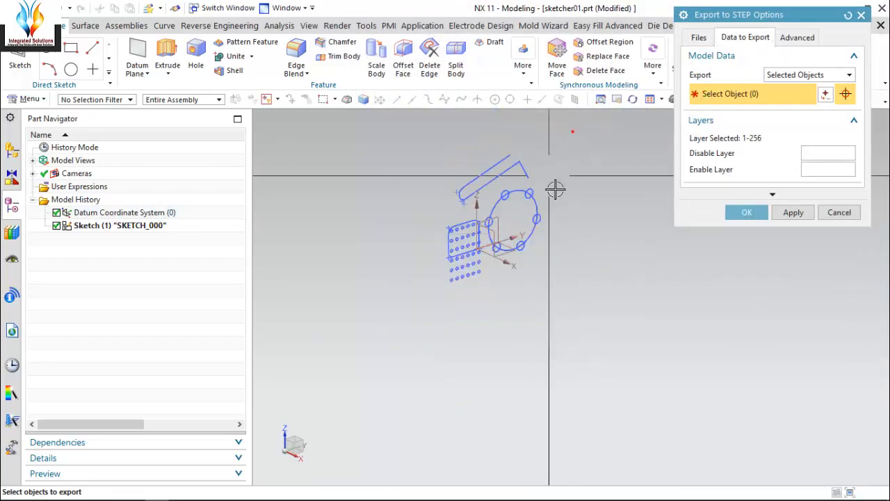
mouse_move(555, 190)
left_mouse_down()
mouse_move(378, 334)
mouse_move(405, 310)
left_mouse_up()
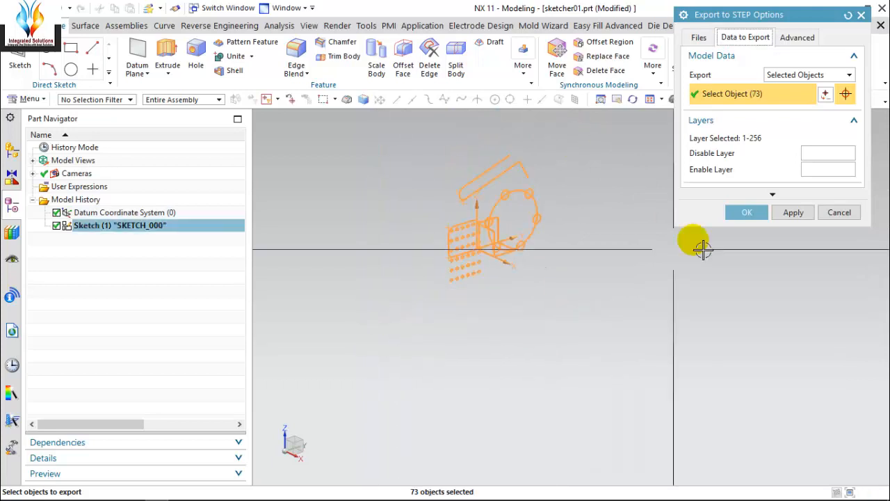
left_click(821, 75)
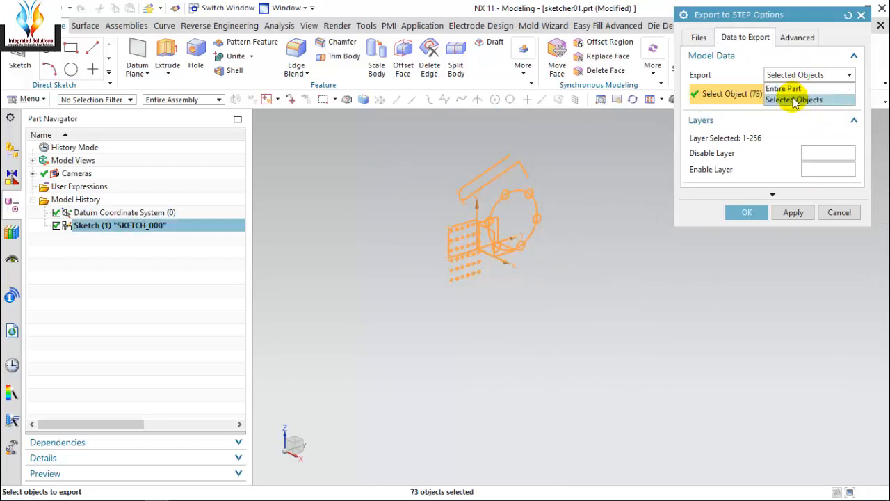
left_click(793, 99)
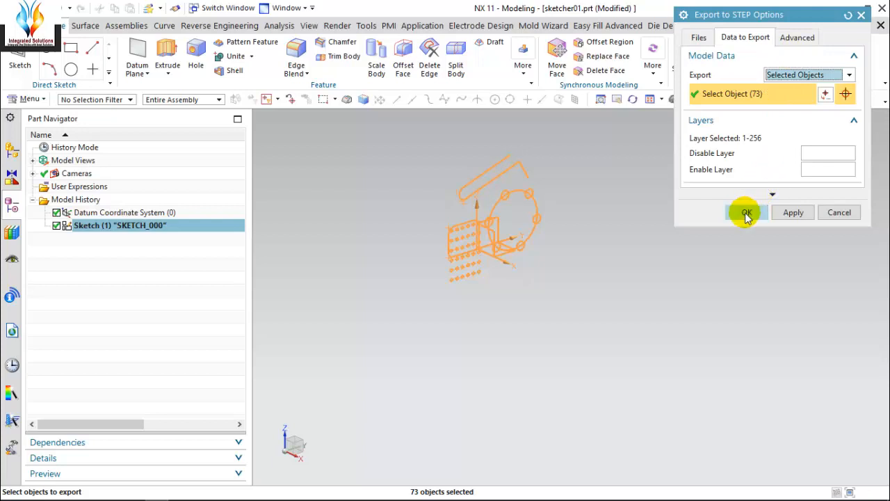
left_click(700, 38)
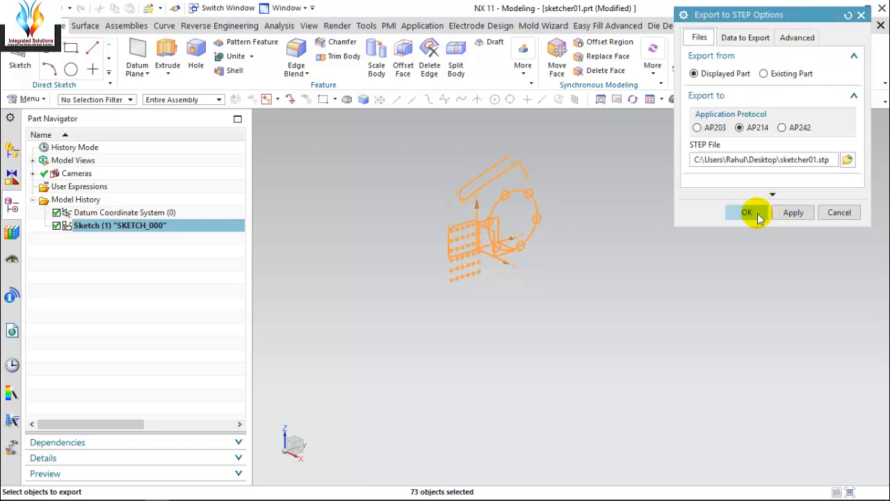
left_click(755, 213)
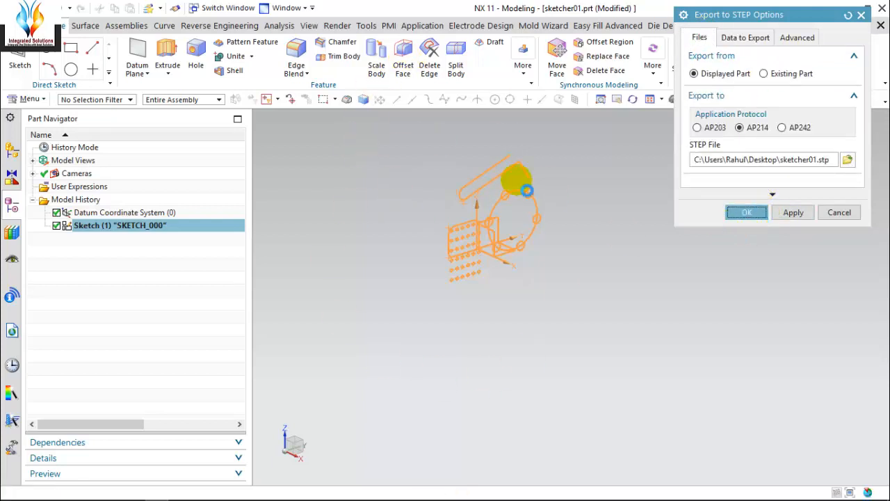
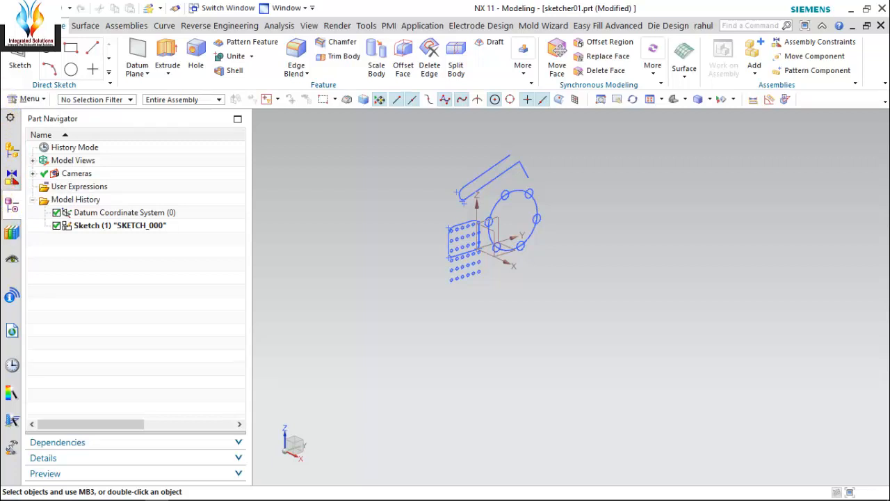
- Start an extrusion of the large circle and stretch its end distance to 400 mm
left_click(167, 59)
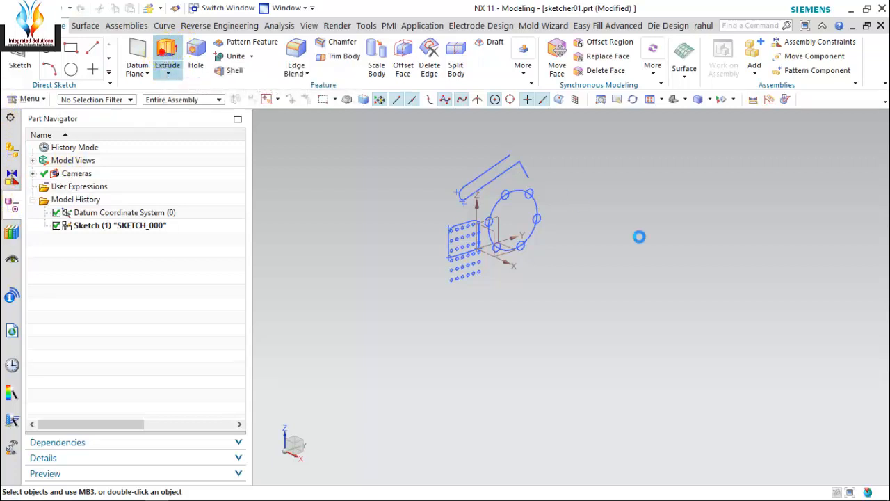
left_click(164, 51)
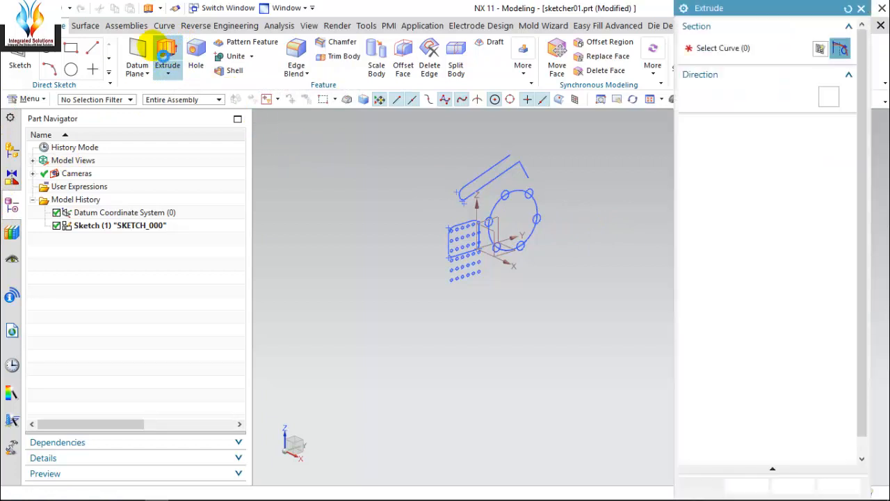
scroll(520, 202, "up", 3)
left_click(531, 216)
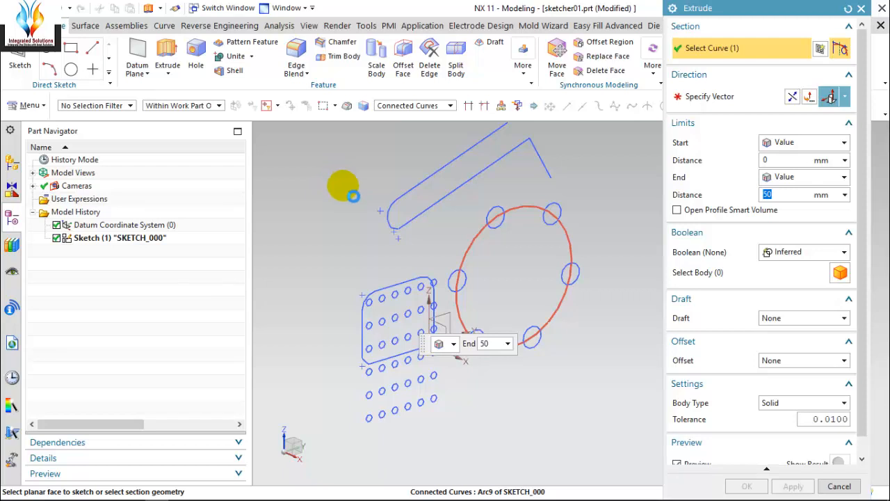
scroll(343, 186, "down", 2)
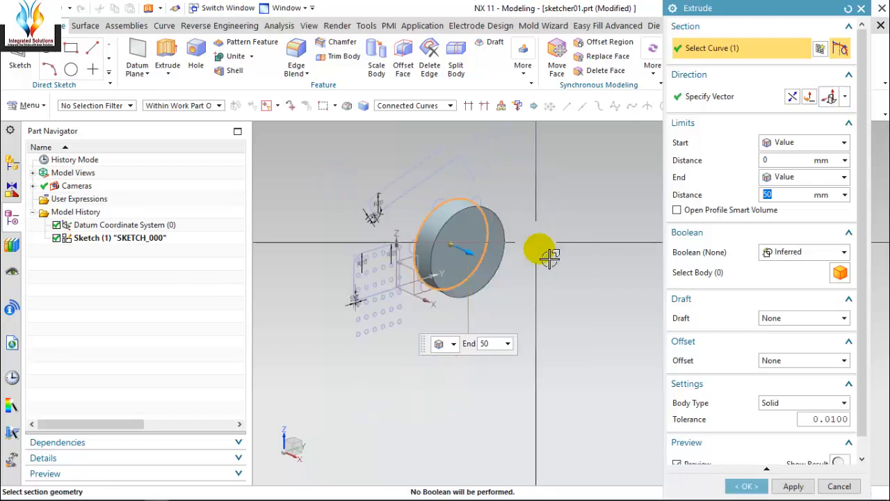
left_click_drag(475, 256, 581, 360)
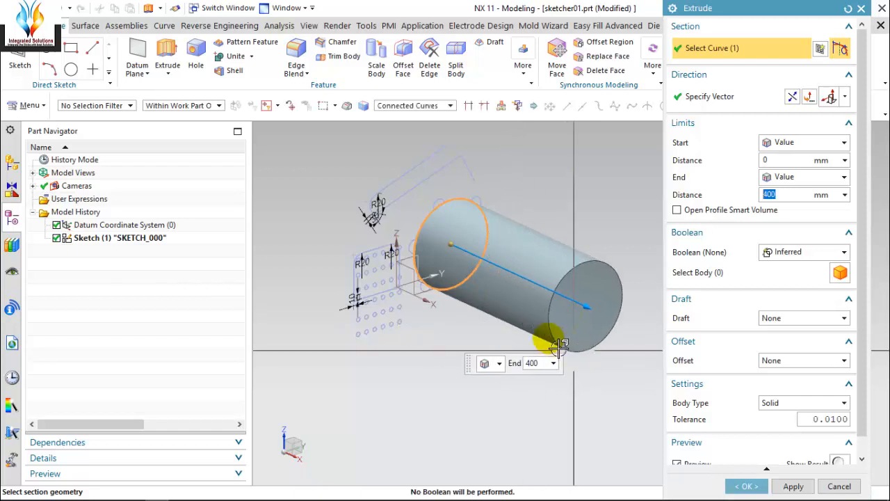
- Remove the large circle from the extrusion section and try a window selection of the sketch with the Face Edges curve rule
left_click(418, 106)
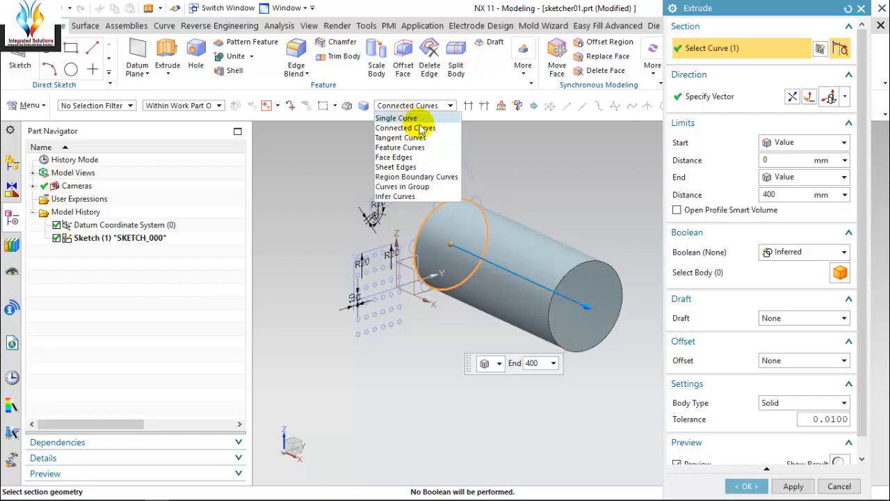
left_click(507, 161)
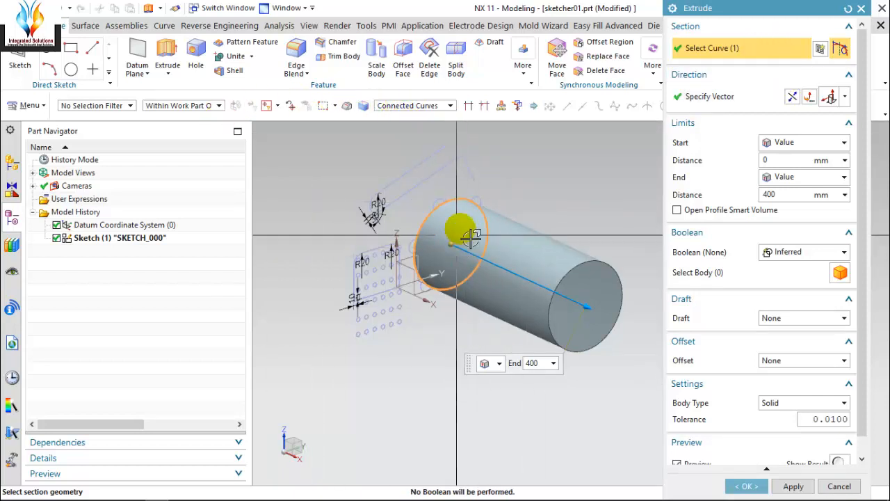
left_click(471, 205, "shift")
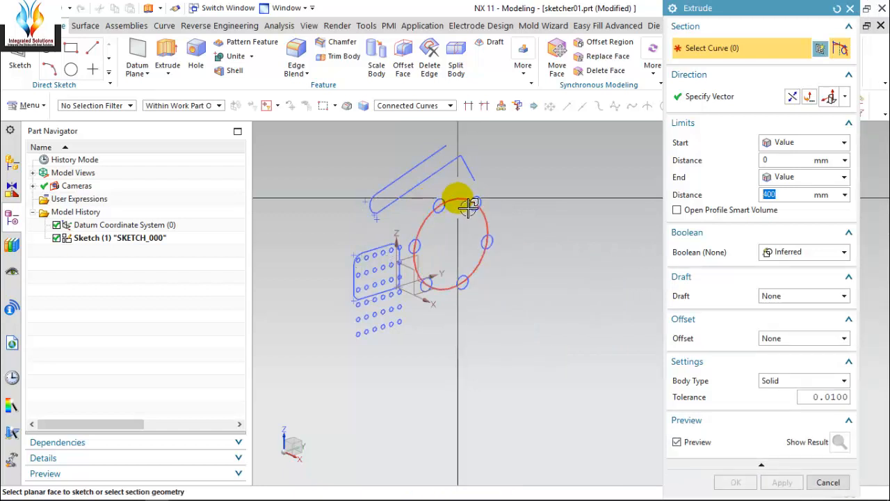
left_click(407, 107)
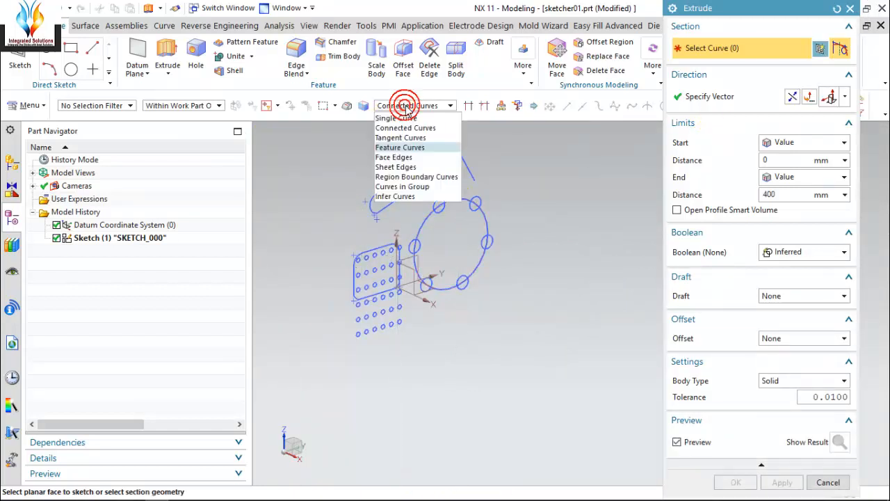
left_click(387, 158)
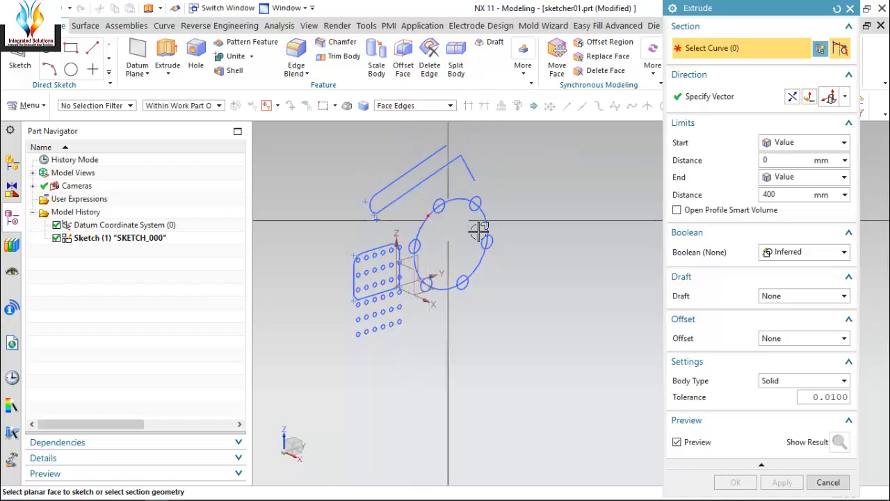
scroll(468, 224, "down", 4)
mouse_move(495, 160)
left_mouse_down()
mouse_move(376, 300)
mouse_move(319, 322)
left_mouse_up()
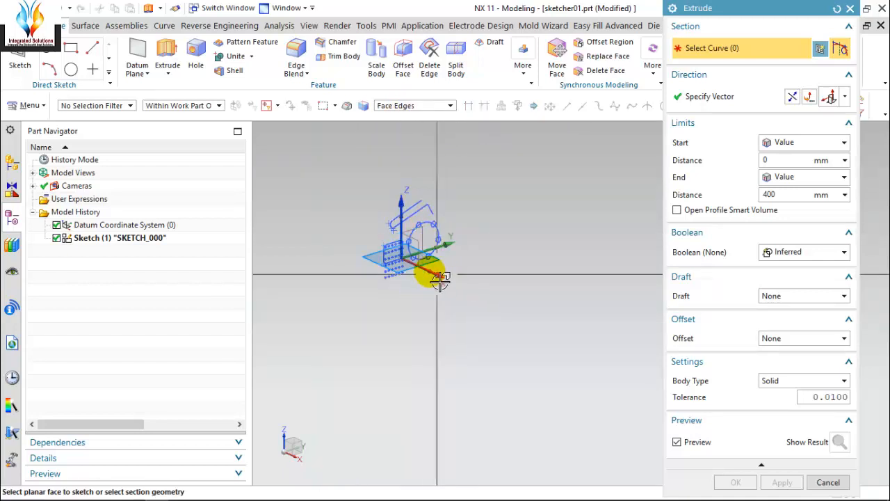
scroll(399, 258, "up", 5)
scroll(370, 319, "down", 3)
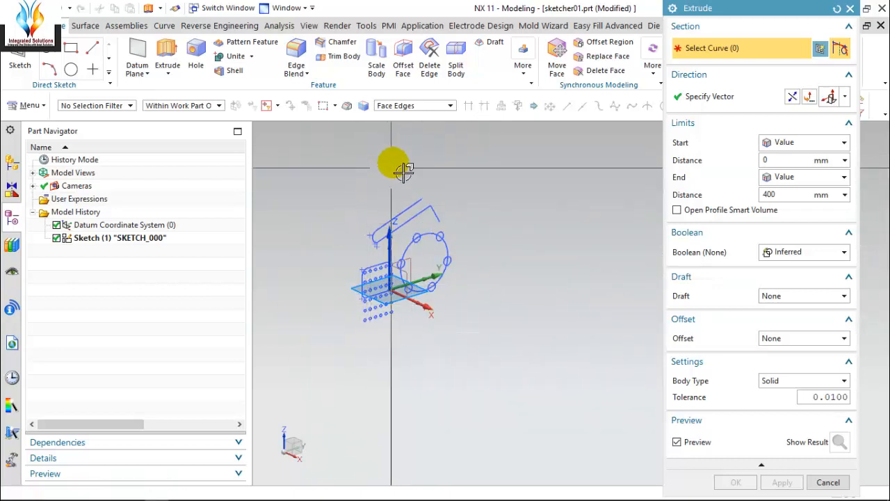
- Pick one small circle on the large circle's rim with the Single Curve rule, and remove it from the section again
left_click(417, 105)
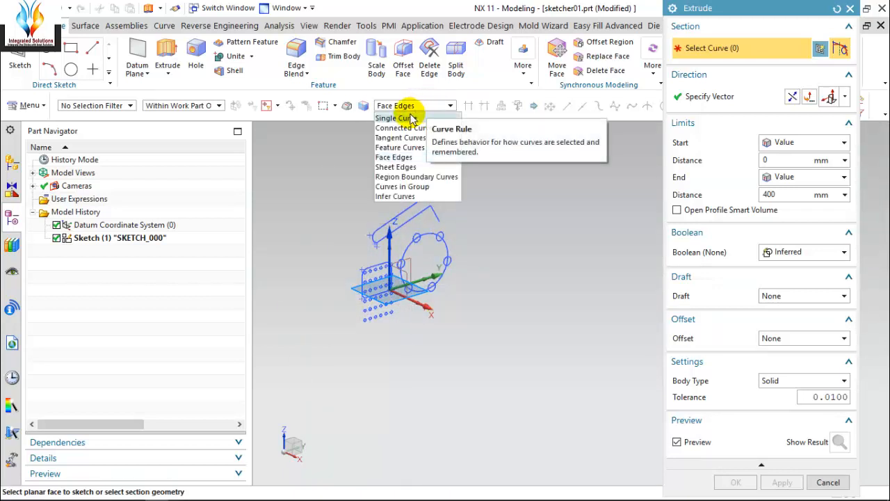
left_click(411, 118)
scroll(421, 247, "up", 4)
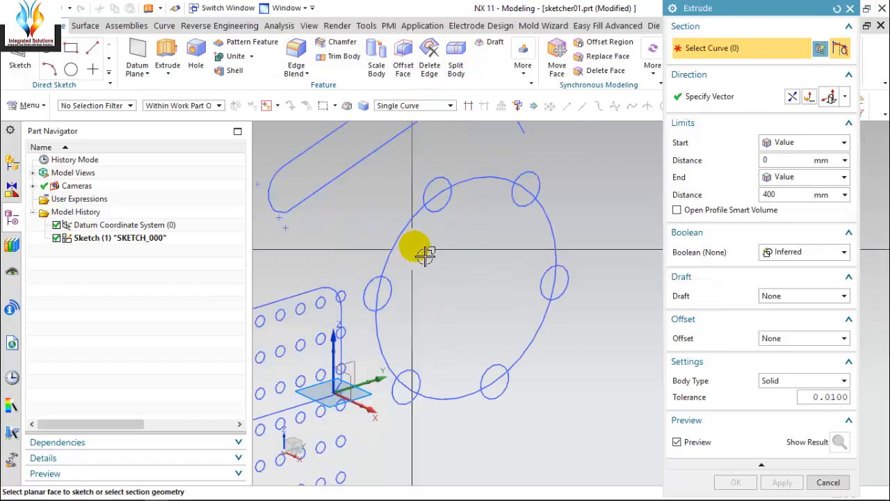
left_click(429, 183)
middle_click_drag(381, 247, 411, 222, "shift")
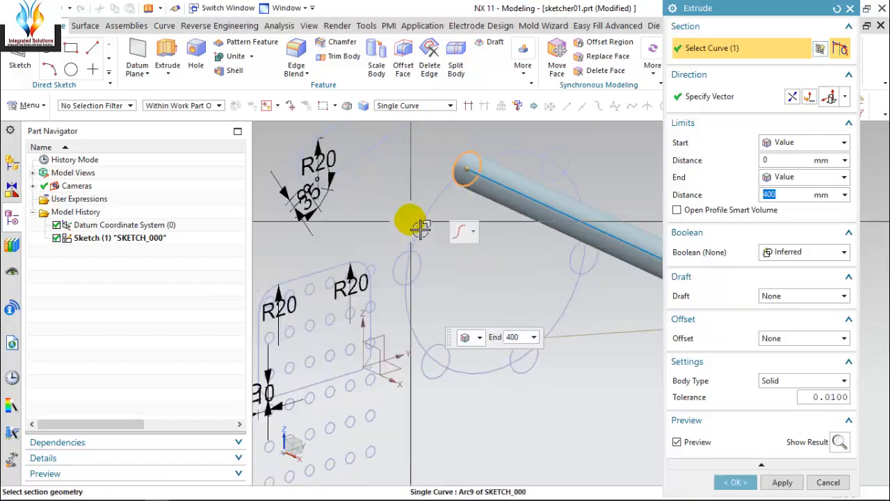
left_click(465, 170, "shift")
- Try the Sheet Edges curve rule on the sketch and review the remaining curve rules
left_click(451, 106)
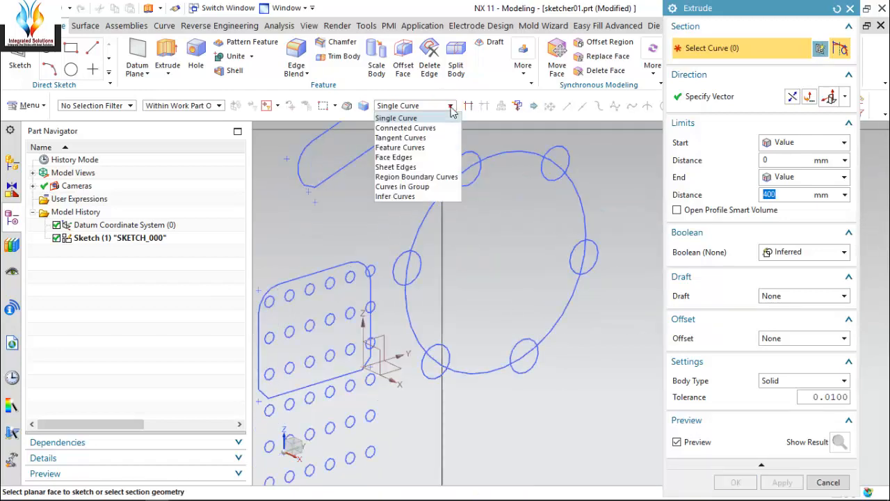
left_click(405, 167)
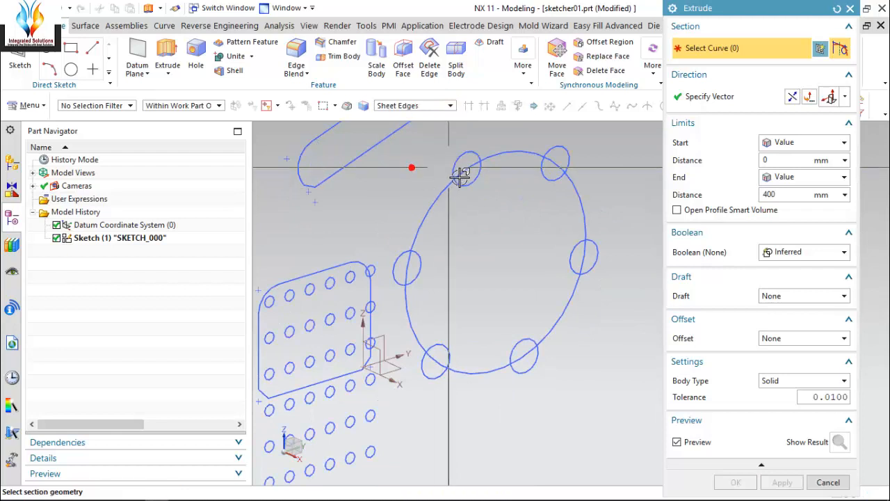
left_click(431, 106)
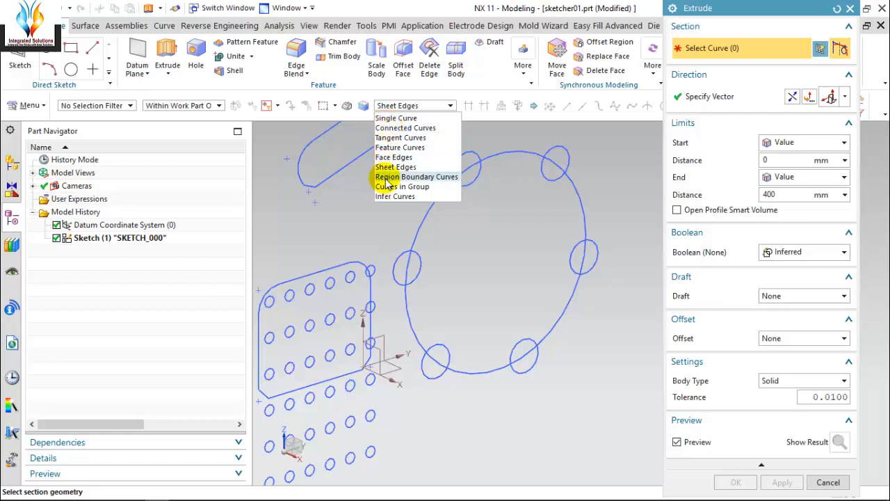
left_click(353, 215)
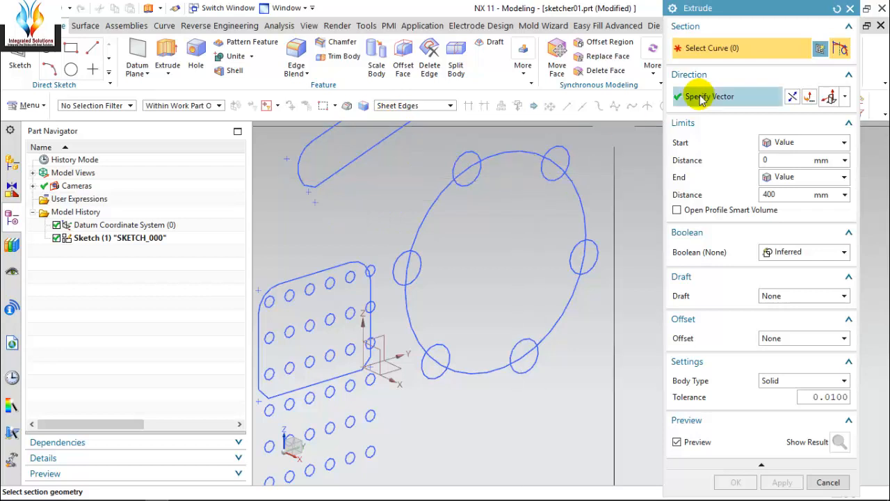
- Extrude the large circle 400 mm into a solid cylinder using the Single Curve rule
left_click(411, 112)
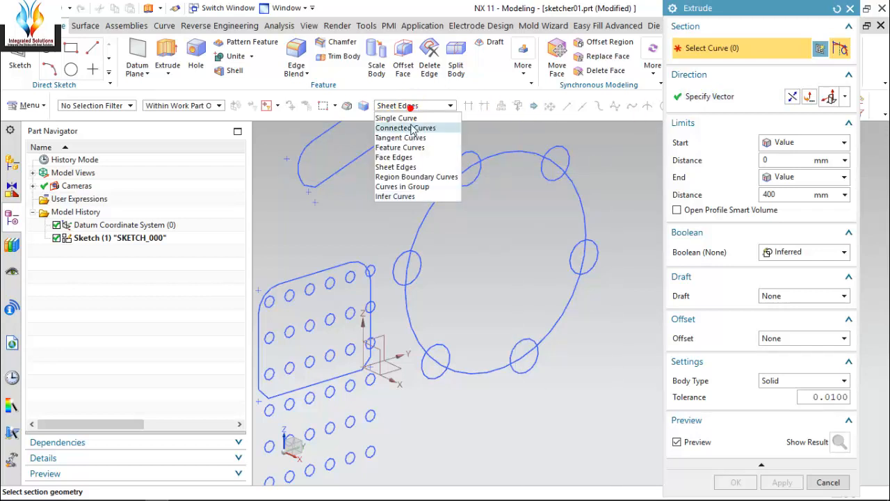
left_click(411, 118)
left_click(433, 199)
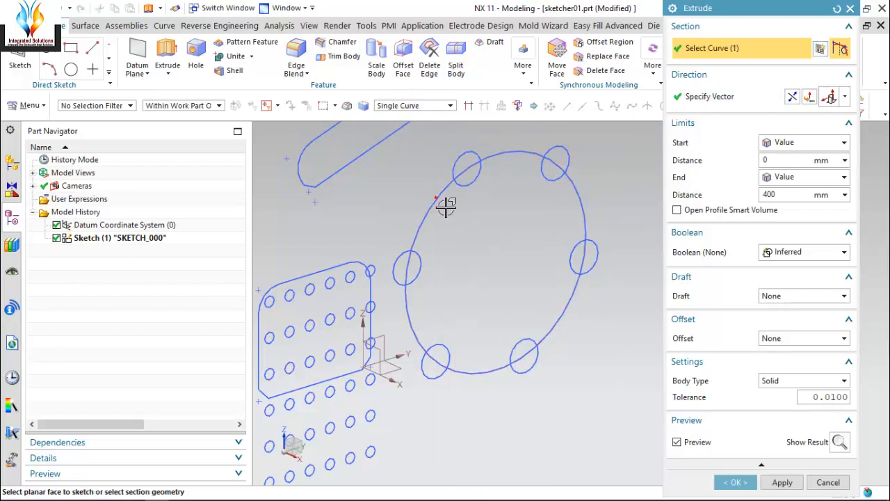
scroll(456, 230, "down", 5)
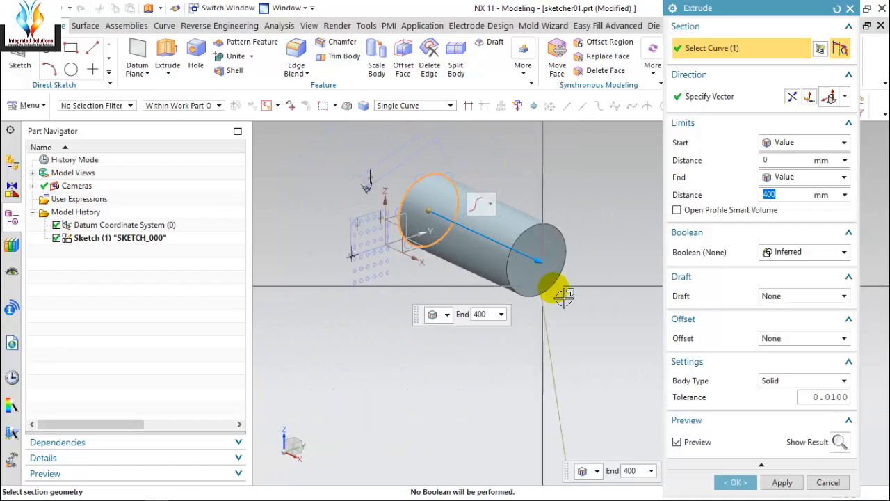
left_click(781, 483)
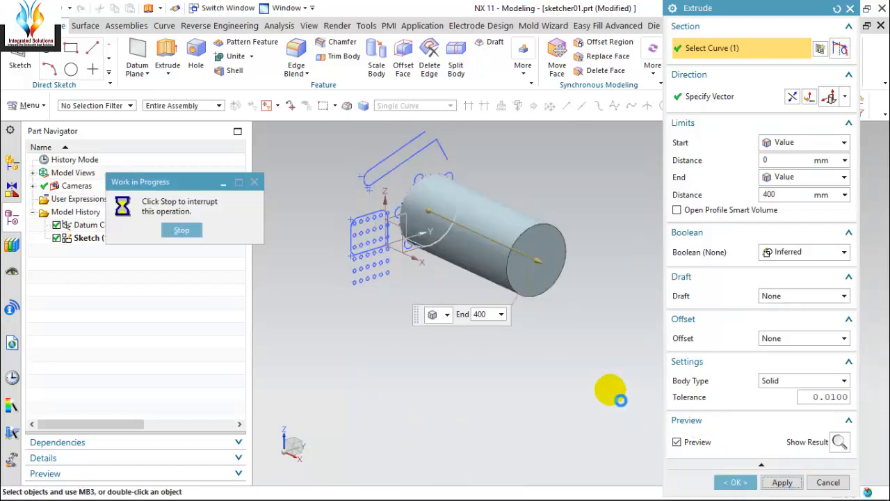
- Leave the Extrude command and start a new On Plane sketch, with the cylinder's end face in view
middle_click_drag(312, 262, 438, 316)
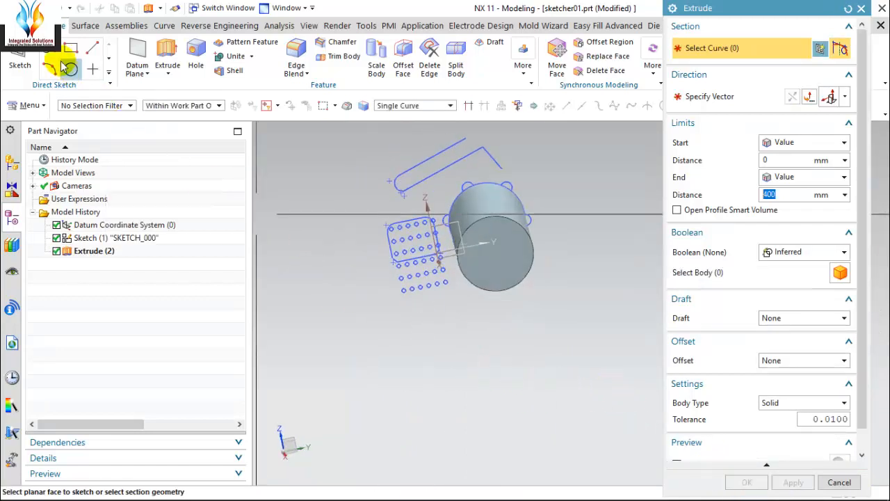
left_click(20, 61)
left_click(524, 240)
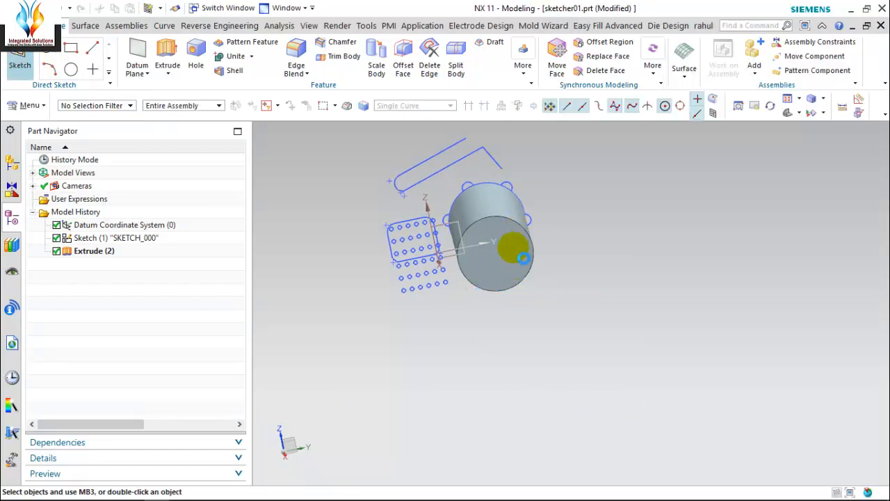
mouse_move(513, 255)
middle_mouse_down()
mouse_move(513, 292)
mouse_move(423, 145)
mouse_move(511, 236)
middle_mouse_up()
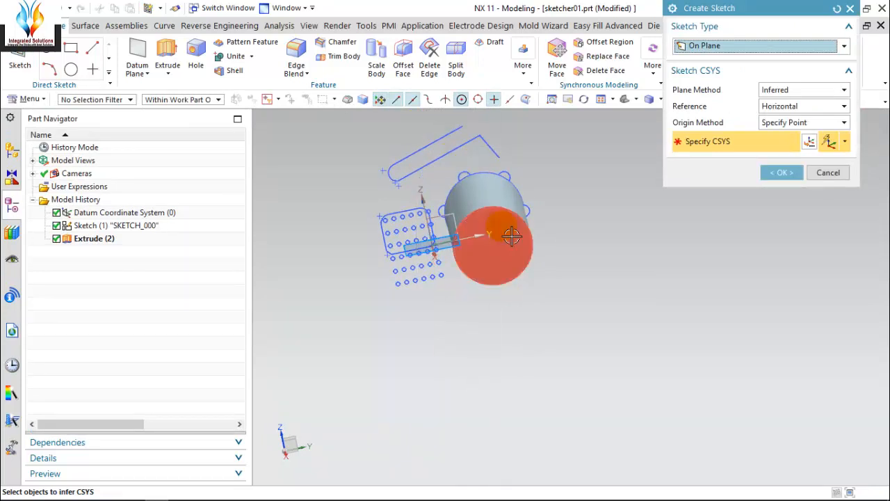
middle_click_drag(592, 278, 489, 153)
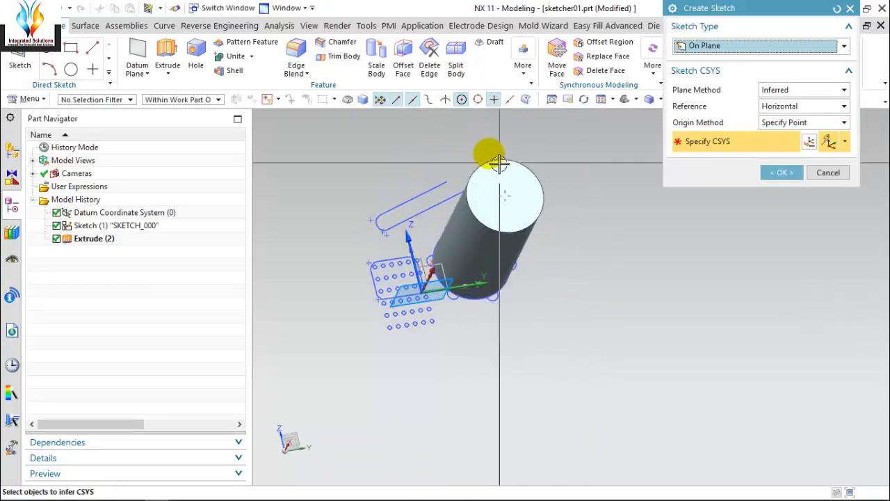
- Turn off the individual snap point options, including End Point, and check picking on the slot lines and cylinder
left_click(400, 99)
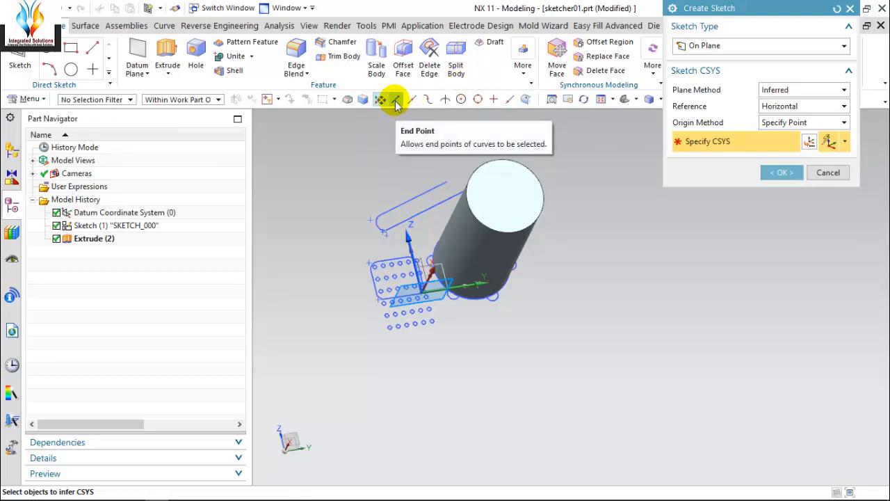
scroll(455, 199, "up", 4)
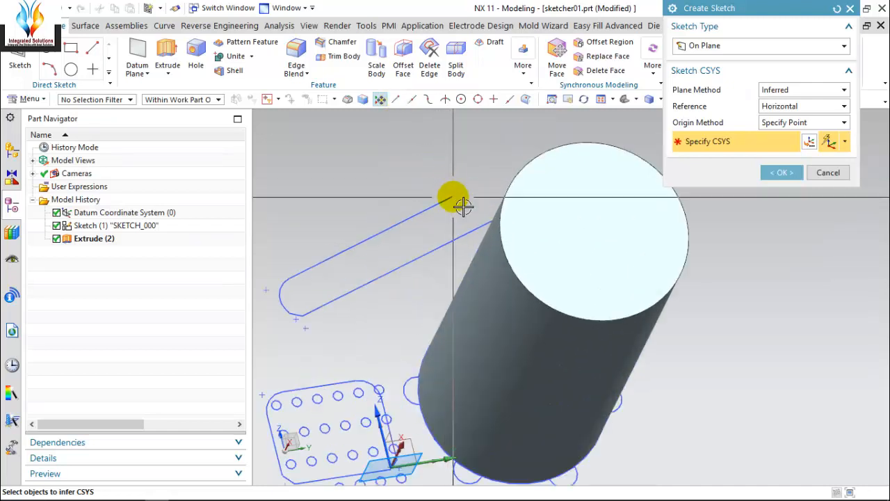
scroll(453, 207, "up", 2)
scroll(463, 215, "down", 5)
middle_click_drag(469, 222, 564, 151)
scroll(527, 234, "down", 3)
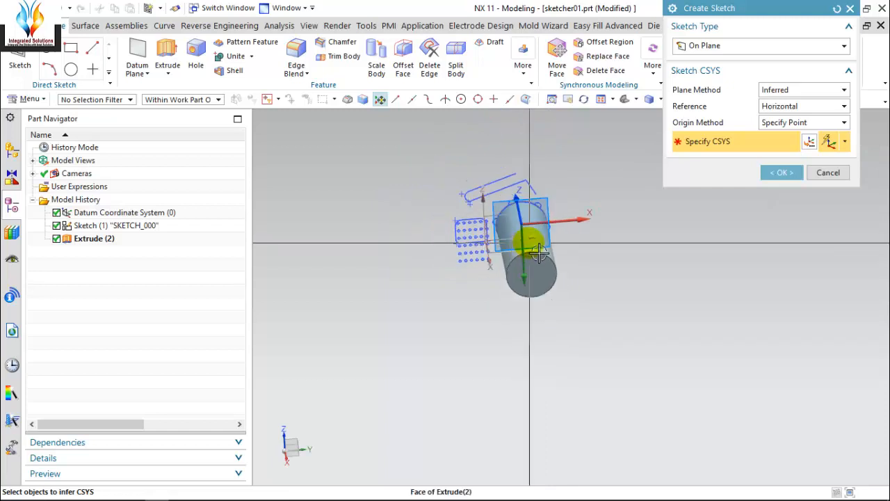
scroll(548, 159, "up", 5)
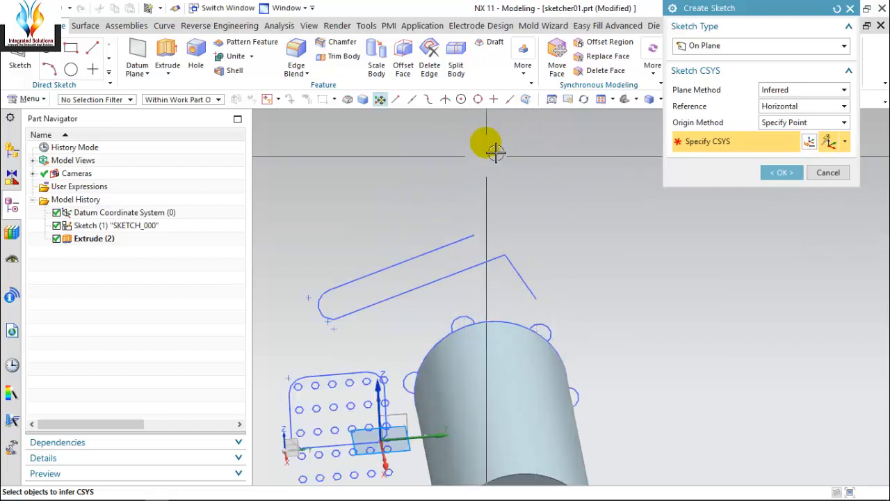
- Enable the Mid Point, Control Point, Intersection and Arc Center snaps and try them on the sketch lines and circles
left_click(413, 99)
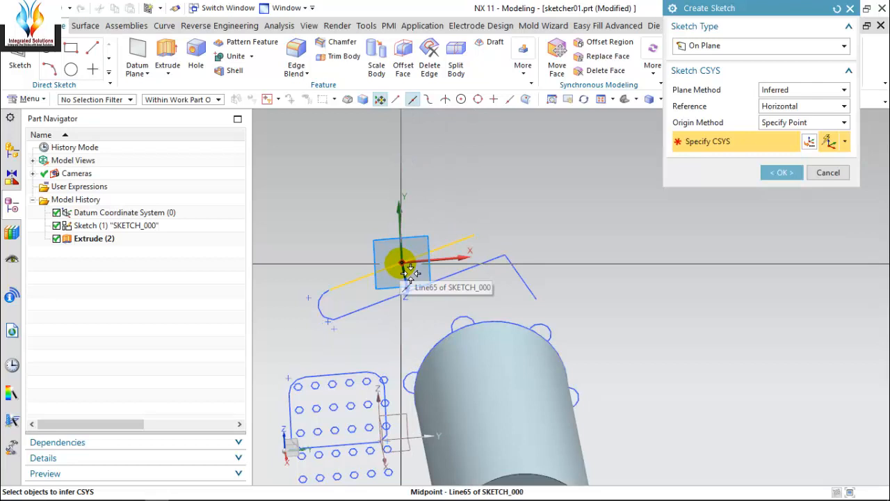
left_click(429, 99)
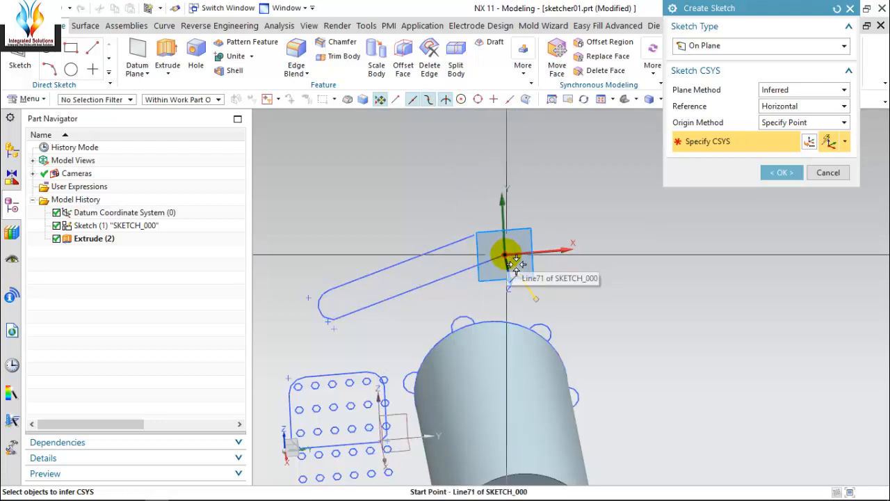
left_click(461, 100)
middle_click_drag(518, 215, 522, 415)
scroll(554, 298, "up", 2)
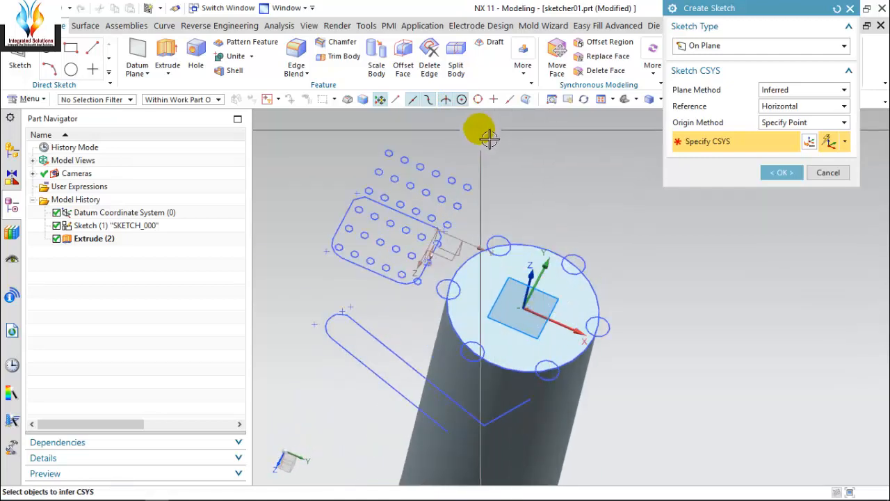
scroll(577, 272, "up", 3)
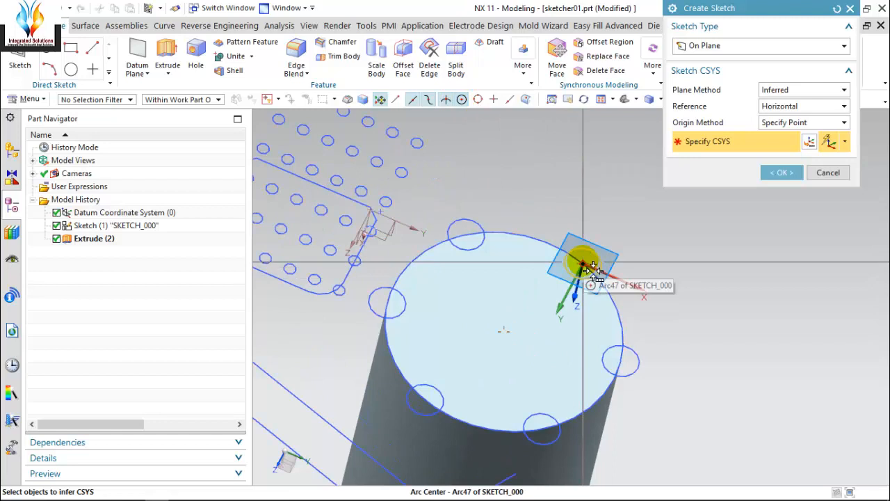
- Toggle the Arc Center and Quadrant Point snaps and compare how they pick points on the small circle at the cylinder's rim
left_click(462, 99)
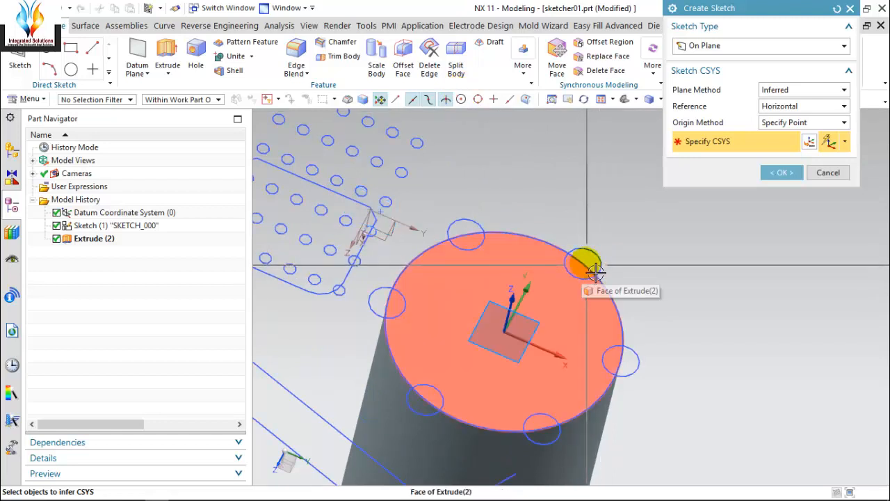
left_click(462, 99)
left_click(478, 99)
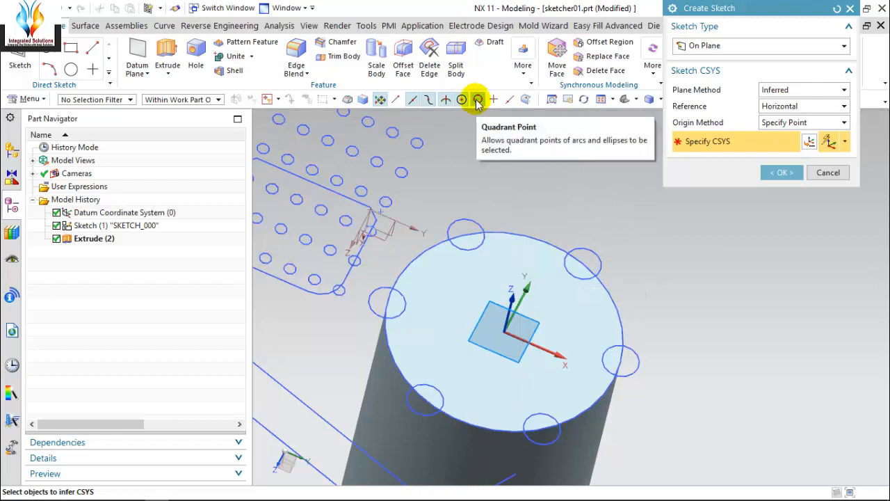
left_click(595, 259)
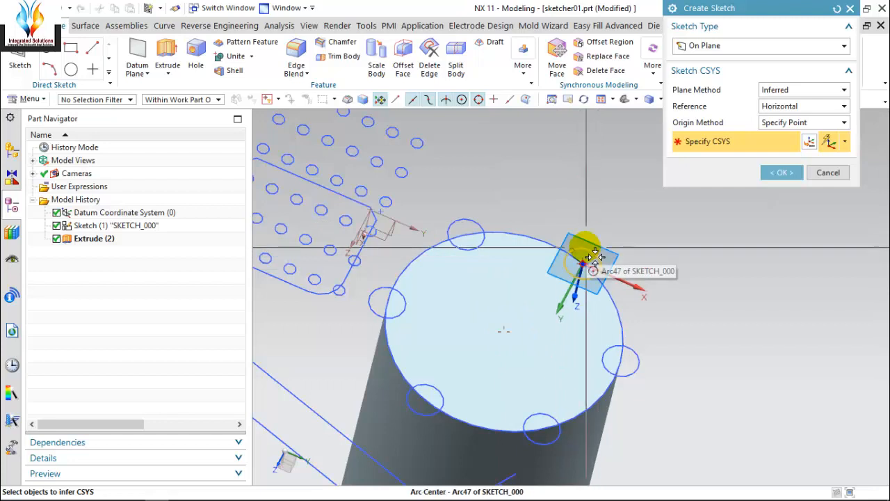
left_click(485, 128)
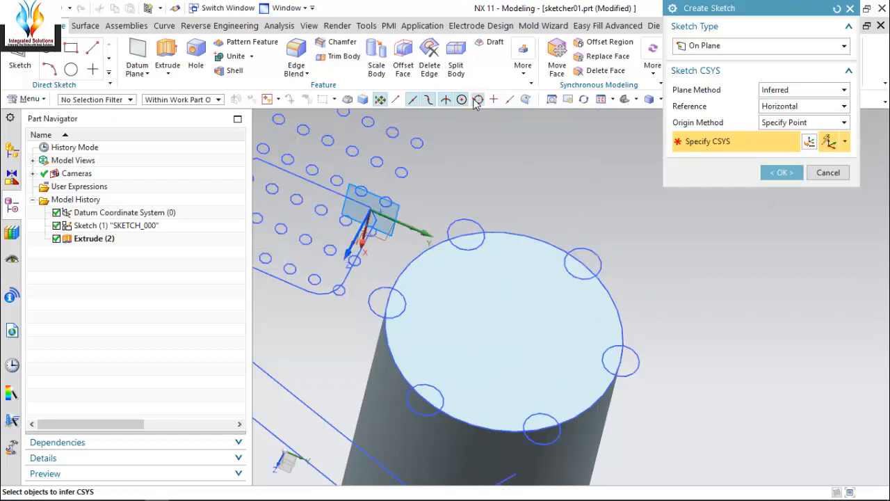
left_click(578, 252)
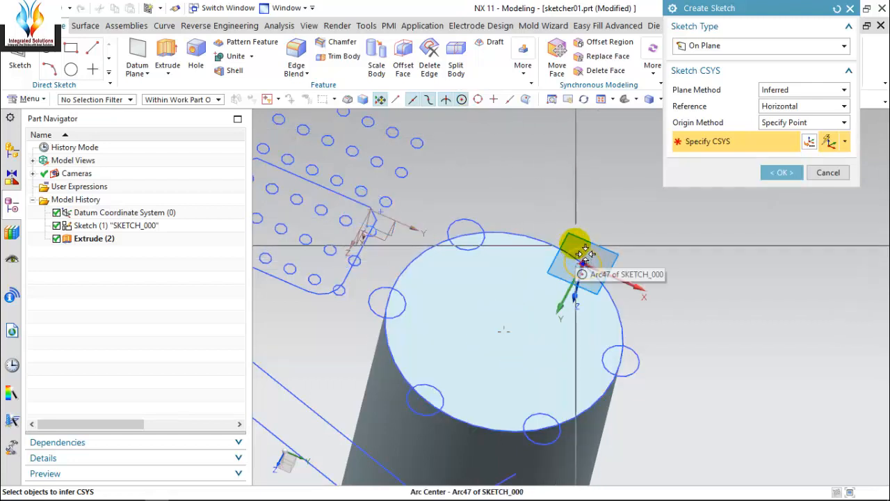
left_click(537, 192)
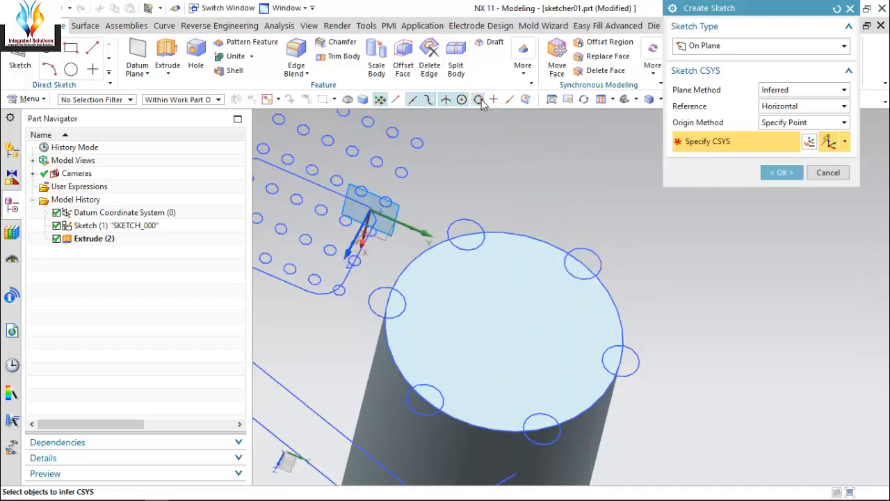
- Enable the Existing Point and Point on Curve snaps and try them on the outline around the hole pattern
left_click(493, 101)
scroll(558, 198, "down", 3)
scroll(412, 165, "up", 2)
scroll(417, 177, "up", 3)
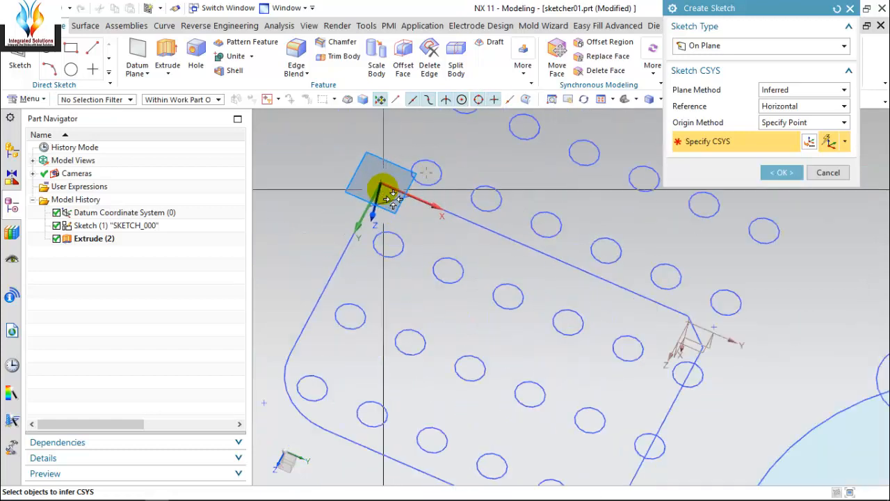
left_click(509, 101)
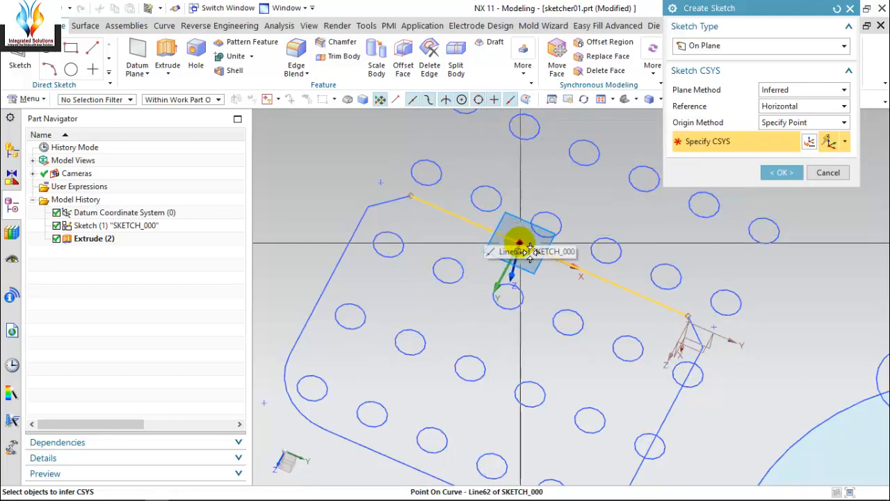
- Enable the Point on Surface snap, try it on the cylinder's side face, and cancel the new sketch
left_click(526, 99)
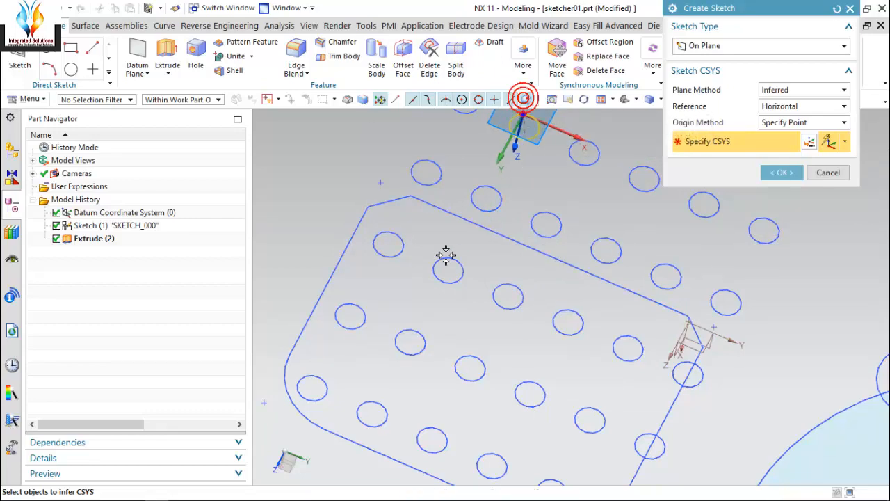
scroll(342, 206, "down", 5)
scroll(418, 207, "down", 5)
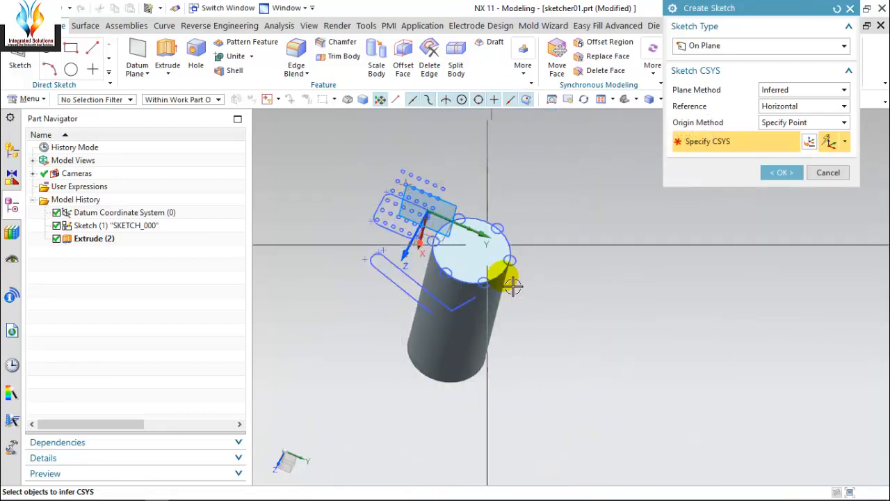
scroll(438, 338, "up", 3)
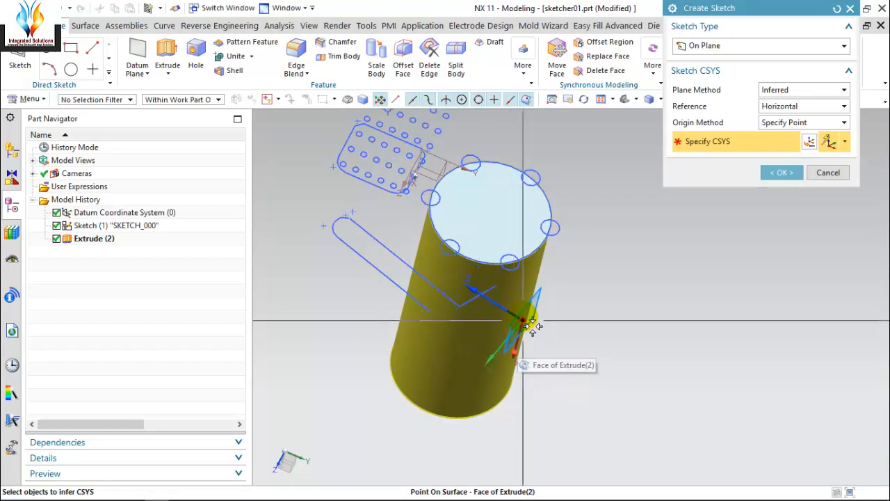
left_click(518, 256)
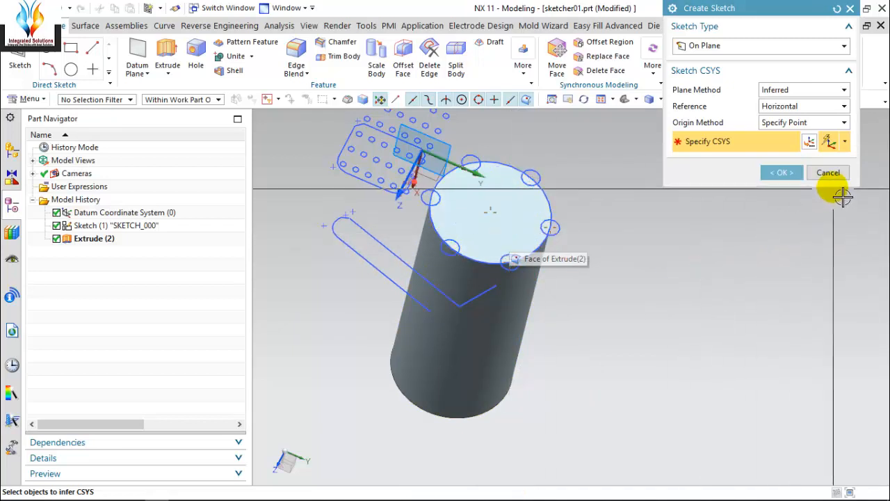
left_click(828, 173)
- Review the object types offered by the selection filter, keep No Selection Filter, and clear any selection
left_click(106, 99)
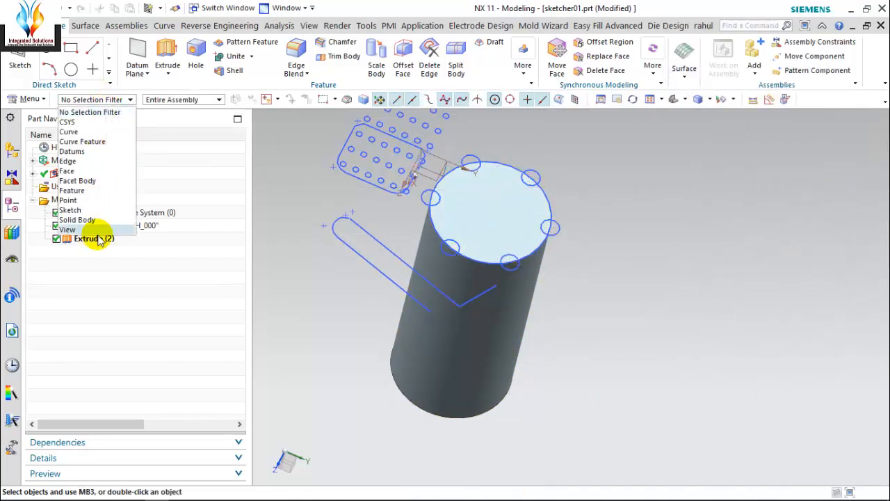
left_click(79, 113)
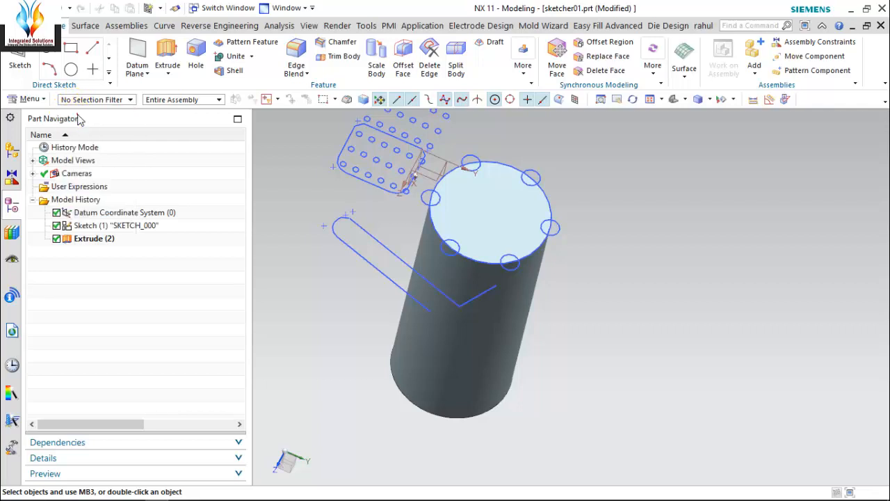
left_click(499, 232)
scroll(498, 232, "down", 5)
key("Escape")
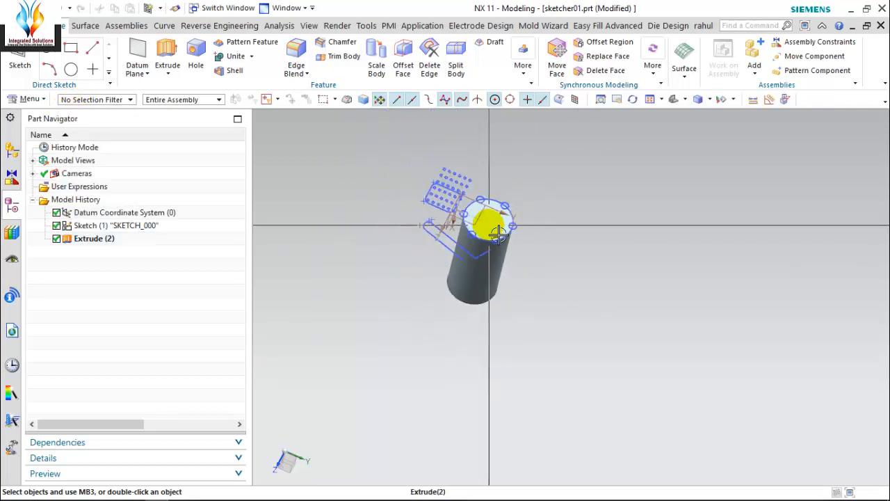
- Set the multi-select gesture to Rectangle, box-select the sketch and cylinder together, and clear the selection
mouse_move(387, 135)
left_mouse_down()
mouse_move(567, 341)
mouse_move(592, 353)
left_mouse_up()
left_click(335, 99)
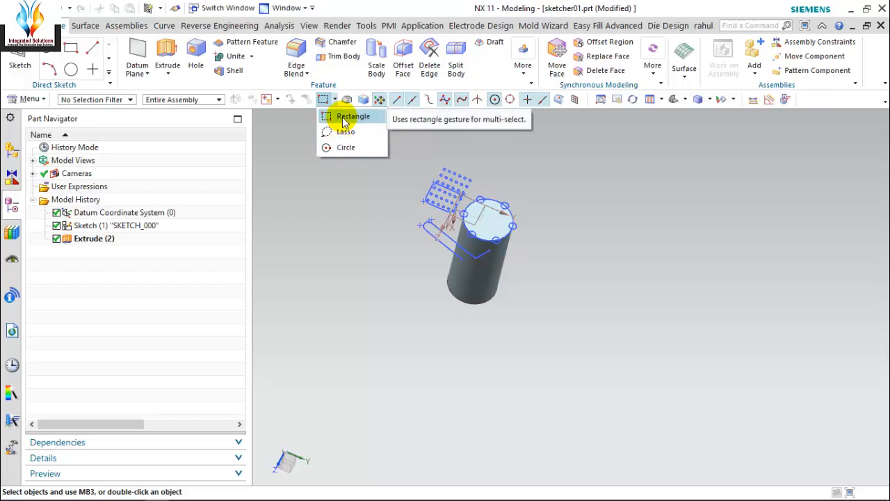
left_click(344, 117)
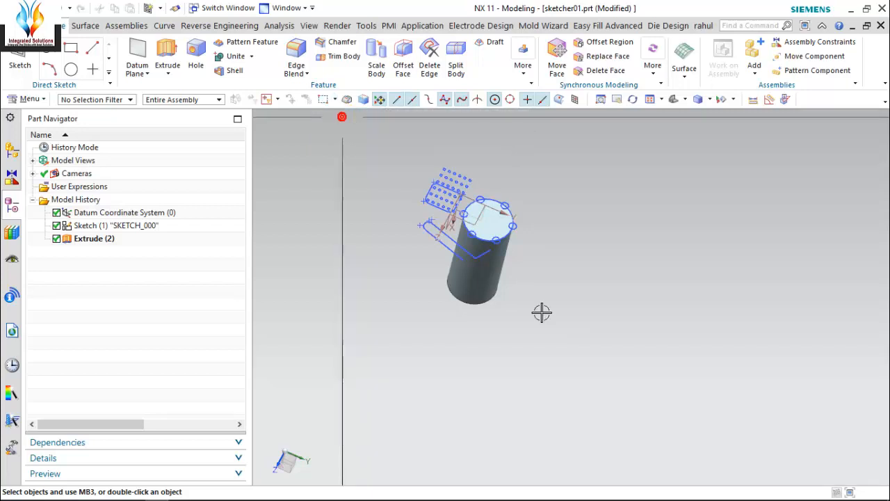
mouse_move(676, 134)
left_mouse_down()
mouse_move(493, 295)
mouse_move(356, 368)
left_mouse_up()
key("Escape")
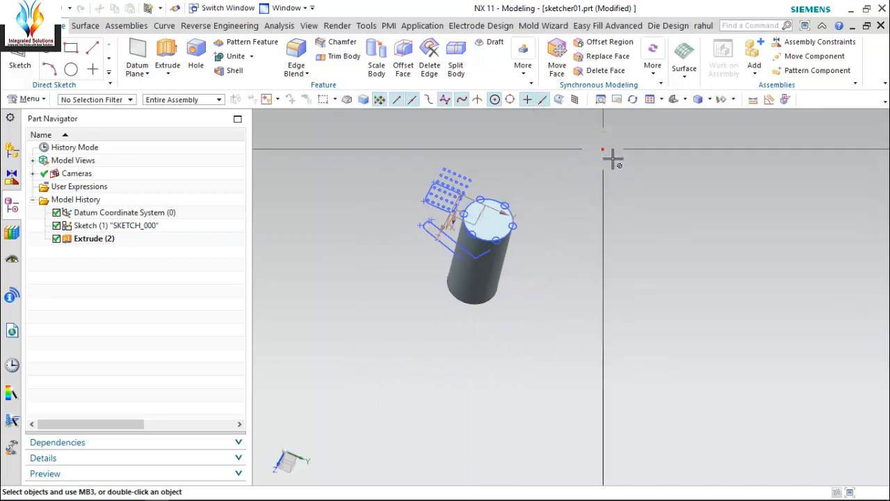
mouse_move(622, 200)
left_mouse_down()
mouse_move(521, 298)
mouse_move(388, 361)
left_mouse_up()
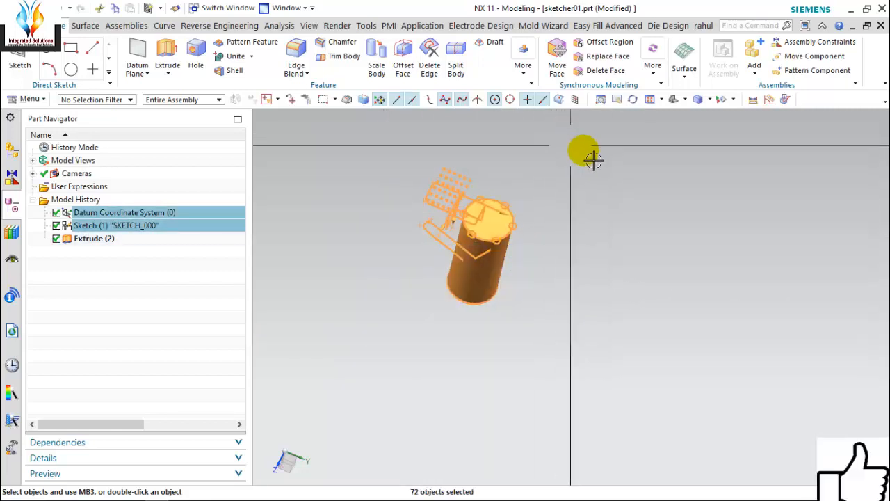
left_click_drag(637, 155, 371, 389)
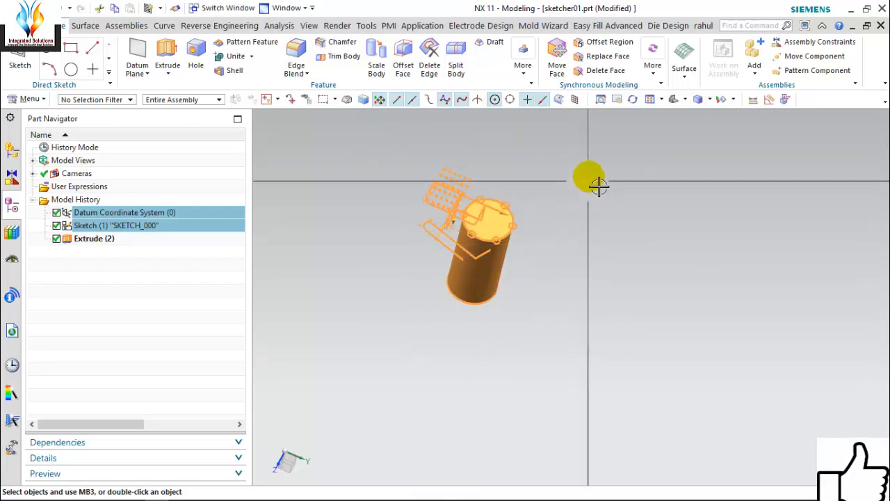
key("Escape")
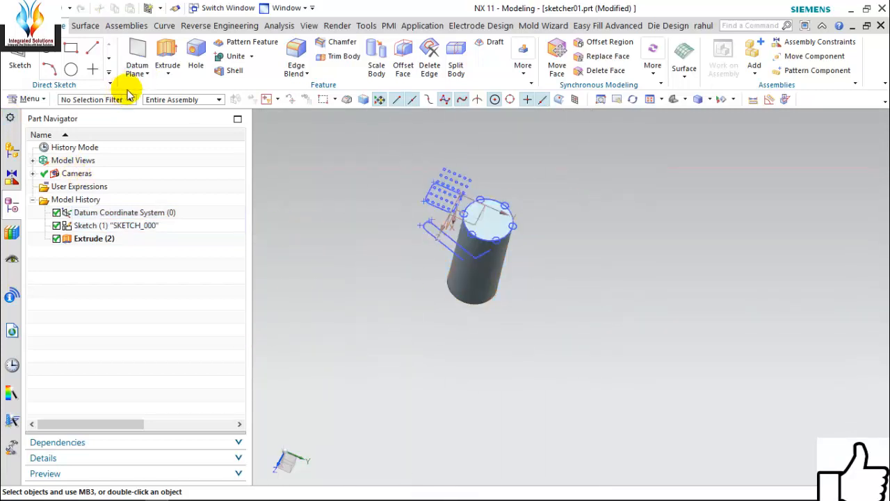
- Switch the multi-select gesture to Lasso and draw a freehand loop around the sketch and cylinder to select them
left_click(336, 101)
left_click(338, 122)
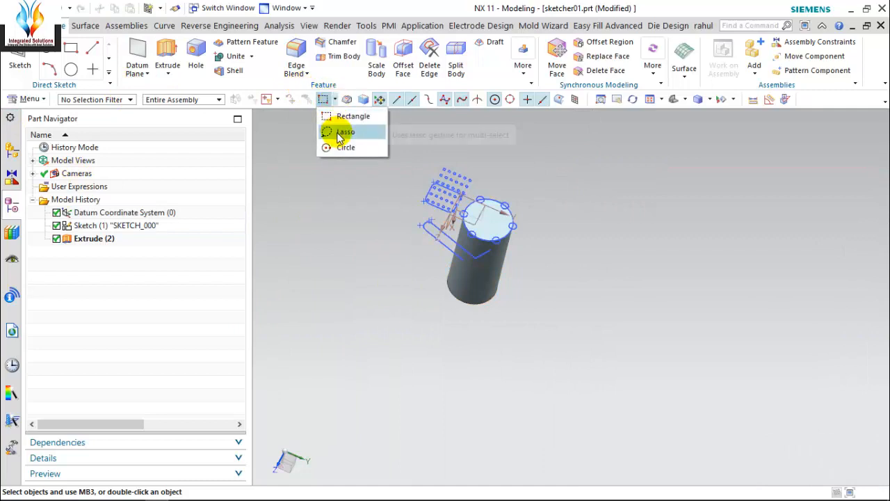
left_click(339, 133)
mouse_move(633, 154)
left_mouse_down()
mouse_move(638, 162)
mouse_move(576, 334)
mouse_move(494, 392)
mouse_move(401, 299)
mouse_move(416, 214)
left_mouse_up()
mouse_move(464, 161)
left_mouse_down()
mouse_move(496, 149)
mouse_move(532, 151)
mouse_move(570, 180)
mouse_move(553, 243)
left_mouse_up()
mouse_move(552, 296)
left_mouse_down()
mouse_move(512, 327)
mouse_move(434, 350)
mouse_move(417, 232)
left_mouse_up()
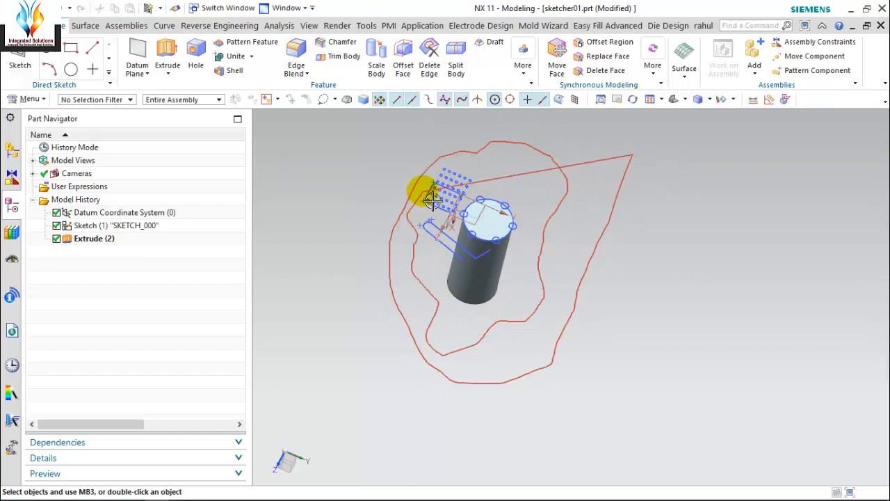
left_click_drag(432, 198, 448, 171)
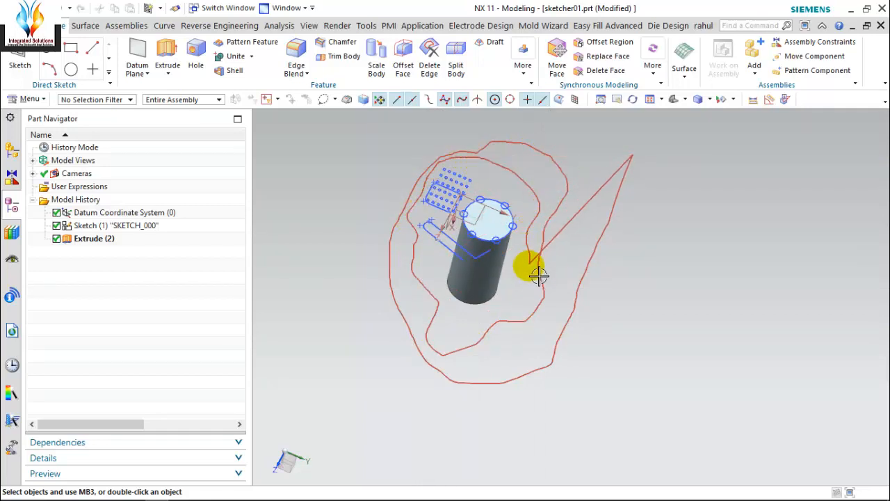
left_click_drag(547, 275, 544, 286)
- Change the multi-select gesture to Circle, draw a selection circle around the whole model, and clear the selection
left_click(335, 99)
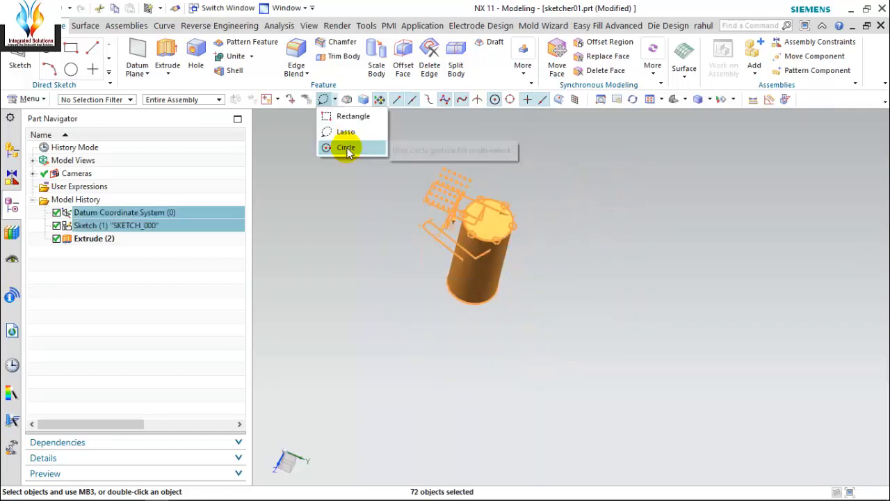
left_click(348, 147)
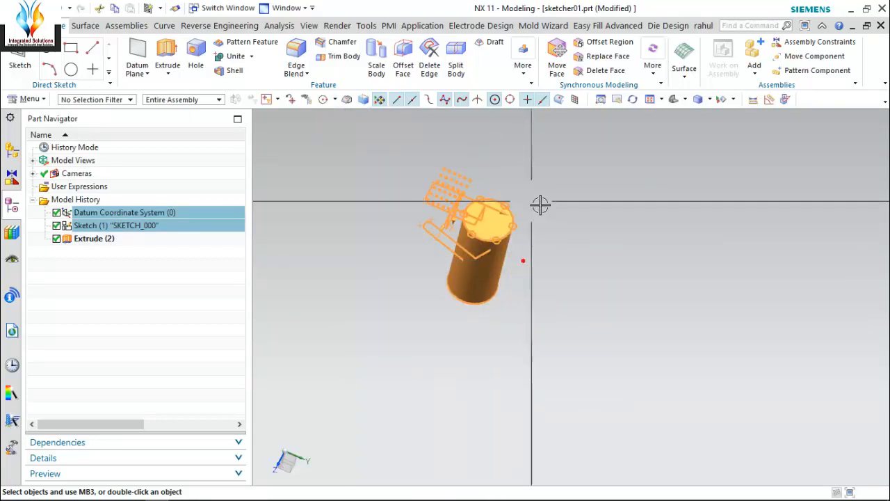
left_click_drag(527, 275, 478, 127)
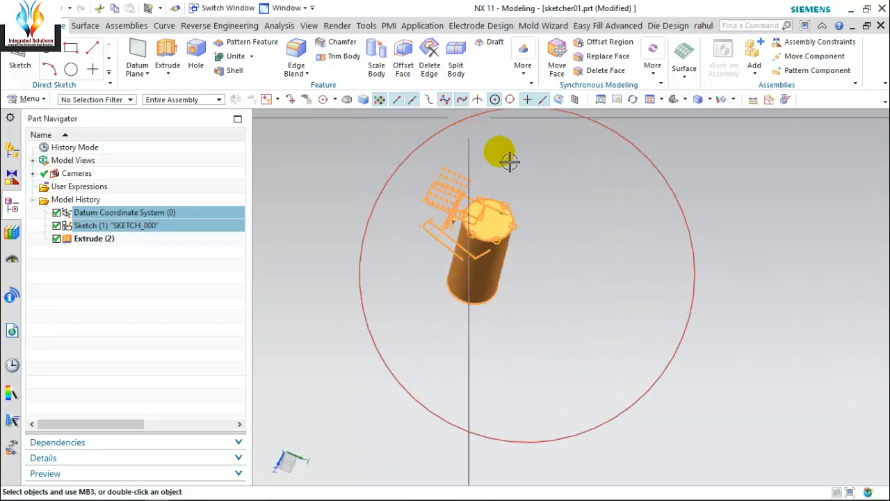
left_click_drag(510, 161, 507, 168)
key("Escape")
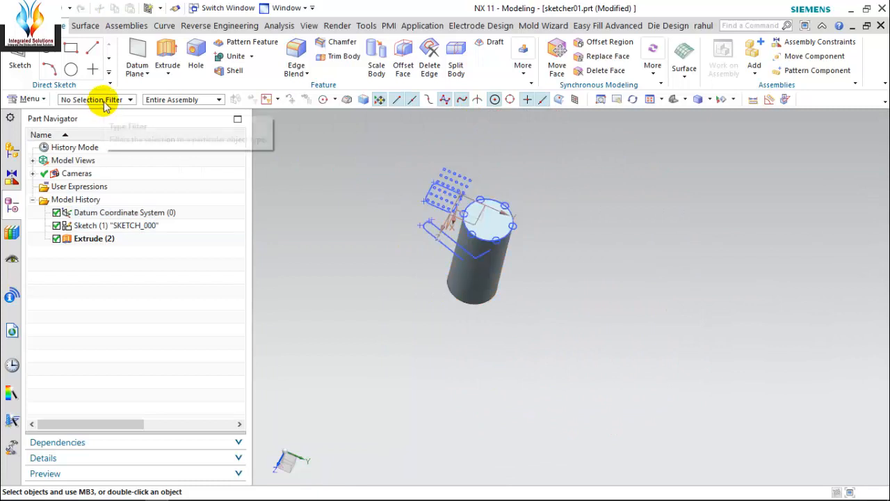
- Set the selection filter to CSYS and check picking on the datum coordinate system beside the hole pattern
left_click(105, 101)
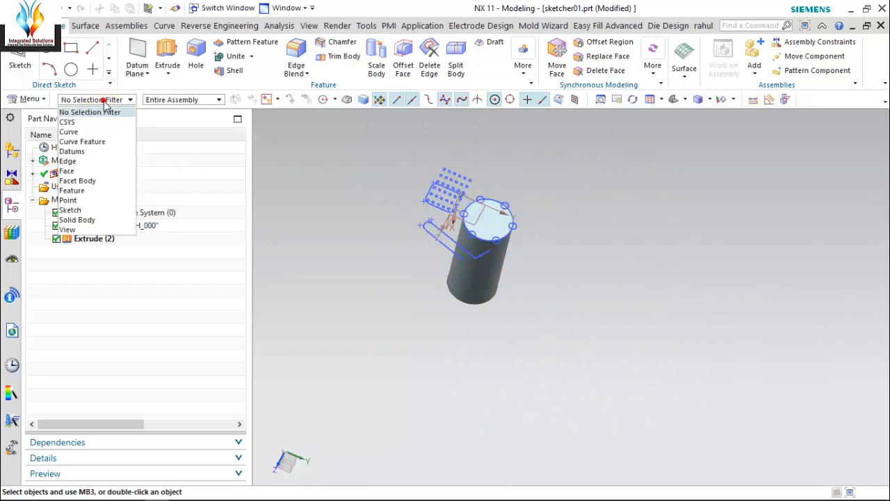
left_click(74, 124)
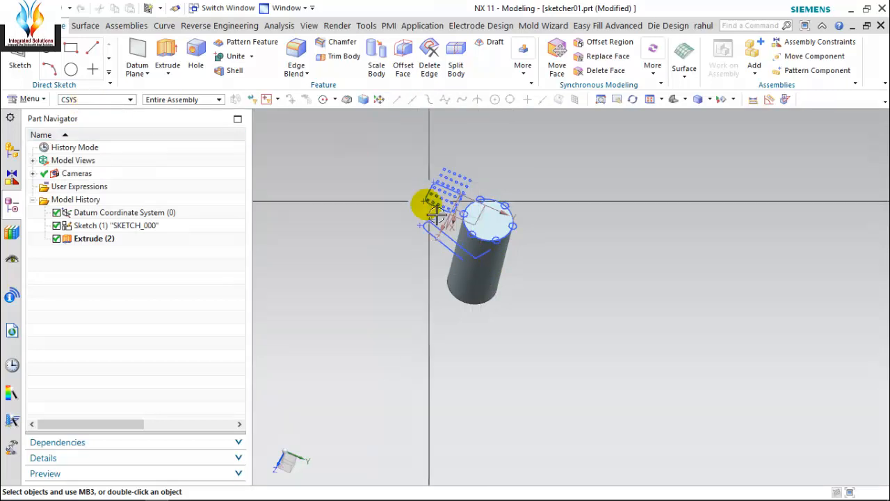
scroll(466, 215, "up", 4)
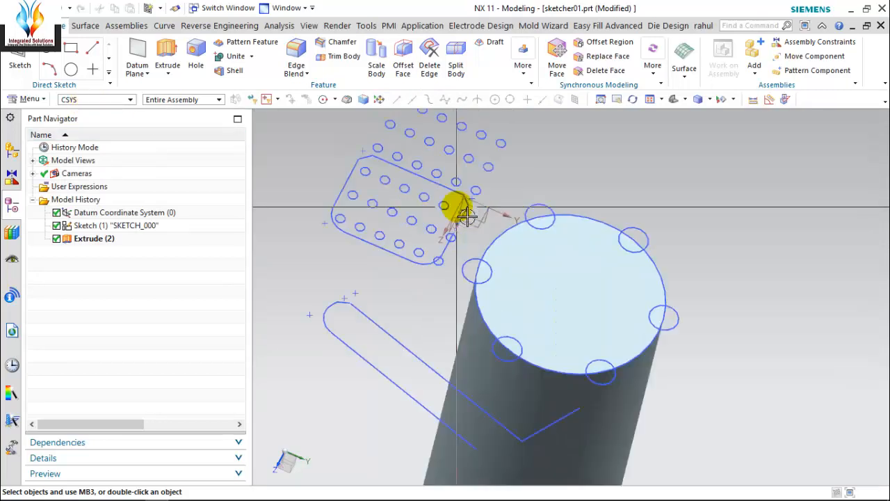
scroll(466, 216, "up", 1)
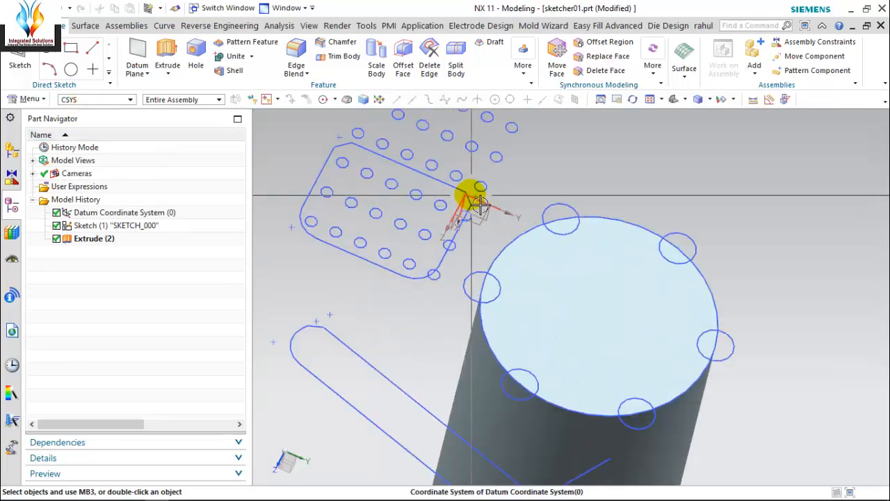
- Set the selection filter to Curve, check picking on the sketch curves, and switch the filter to Datums
left_click(100, 102)
left_click(81, 133)
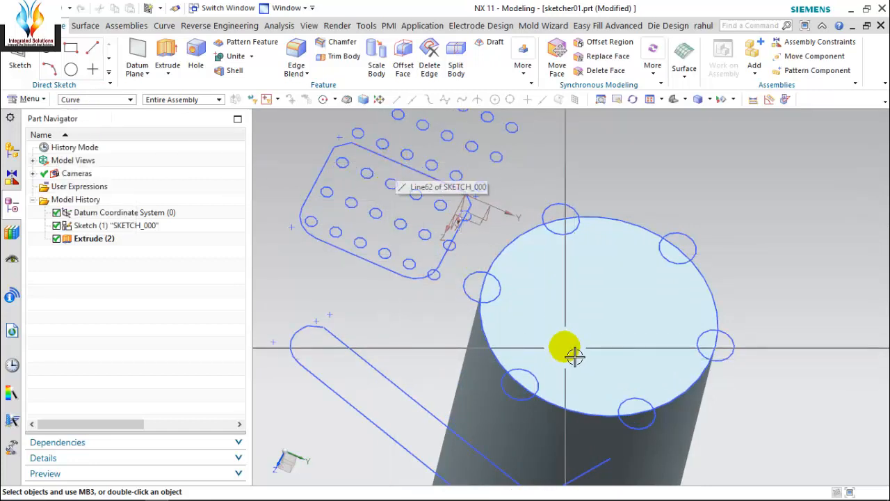
left_click(108, 100)
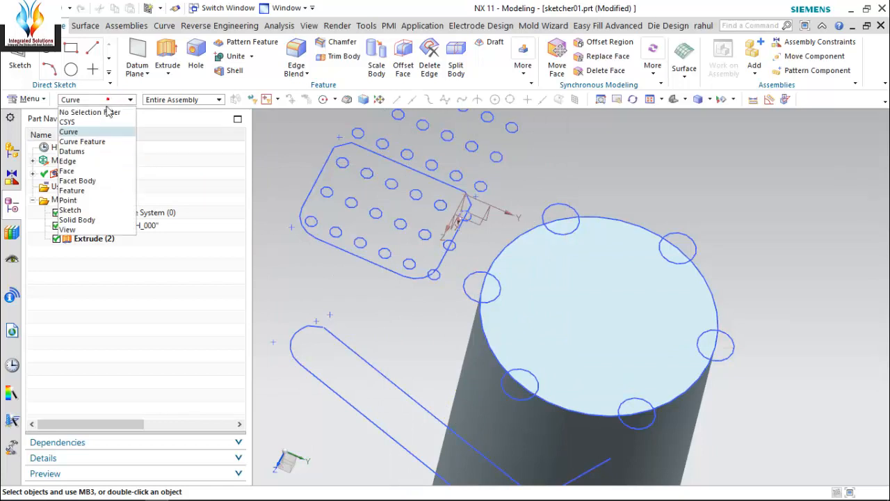
left_click(79, 153)
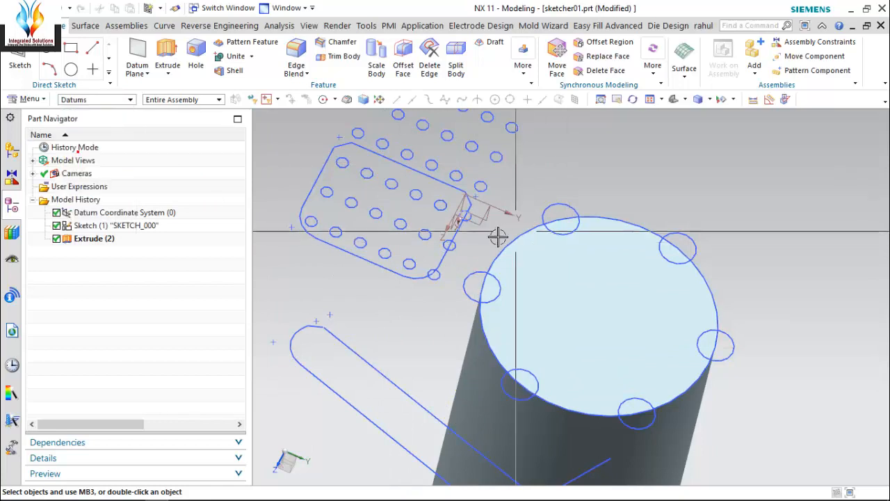
- Check picking on the datum coordinate system with the Datums filter, and switch the selection filter to Face
left_click(486, 213)
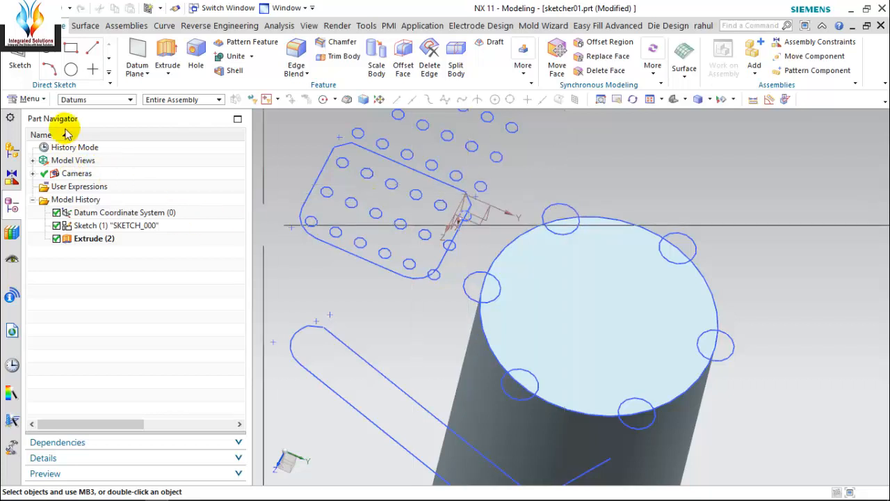
left_click(88, 101)
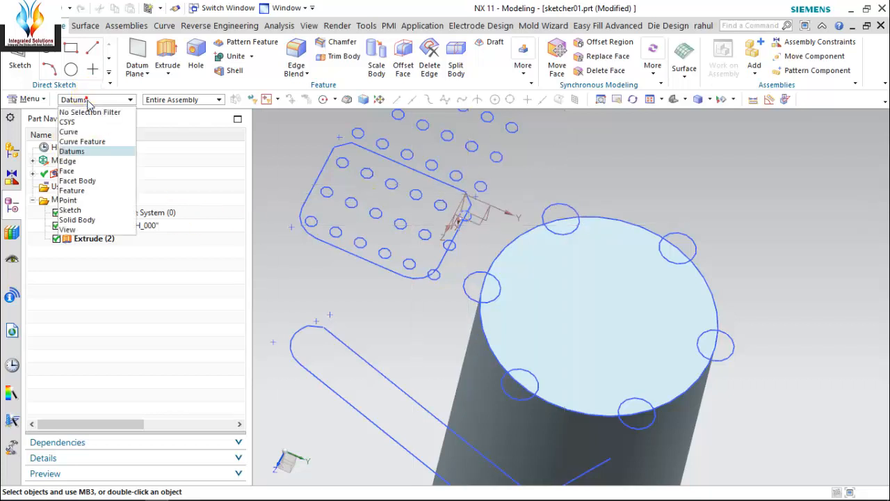
left_click(66, 171)
scroll(571, 219, "up", 3)
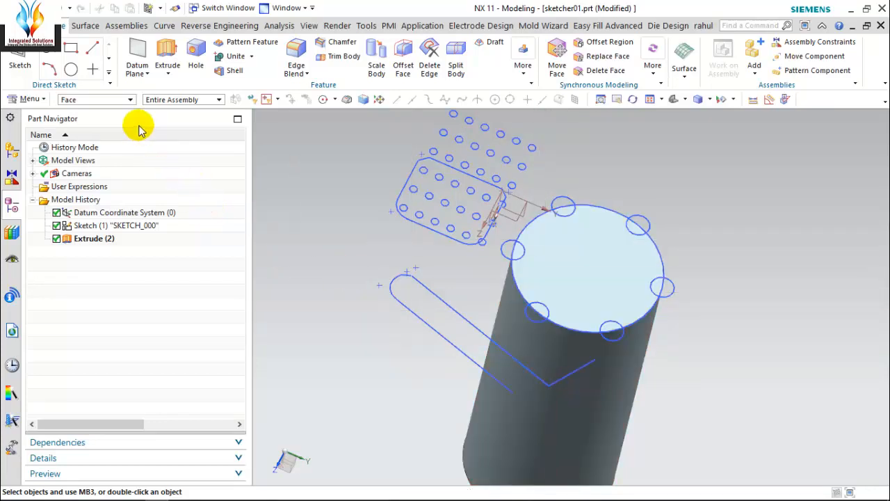
- Set the selection filter to Solid Body, view the whole cylinder, and reset the filter to No Selection Filter
left_click(113, 99)
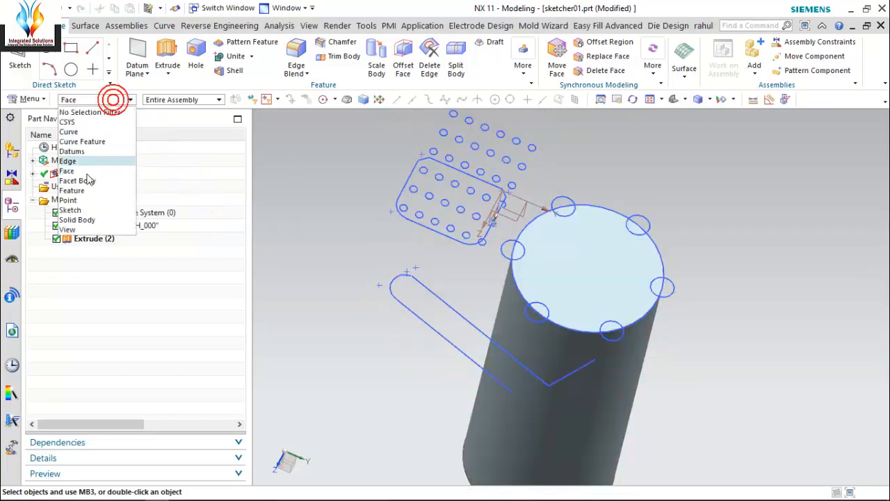
left_click(76, 220)
mouse_move(603, 320)
middle_mouse_down()
mouse_move(570, 265)
mouse_move(618, 269)
mouse_move(628, 298)
mouse_move(595, 258)
middle_mouse_up()
scroll(594, 259, "down", 2)
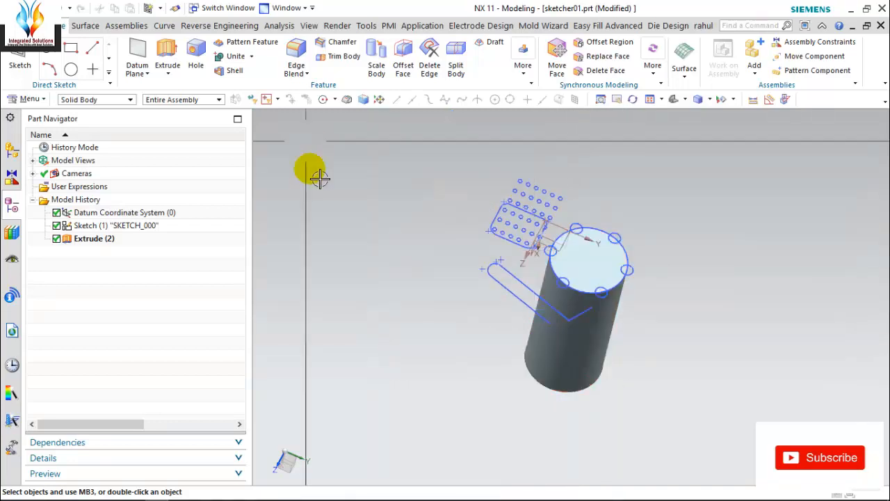
left_click(83, 100)
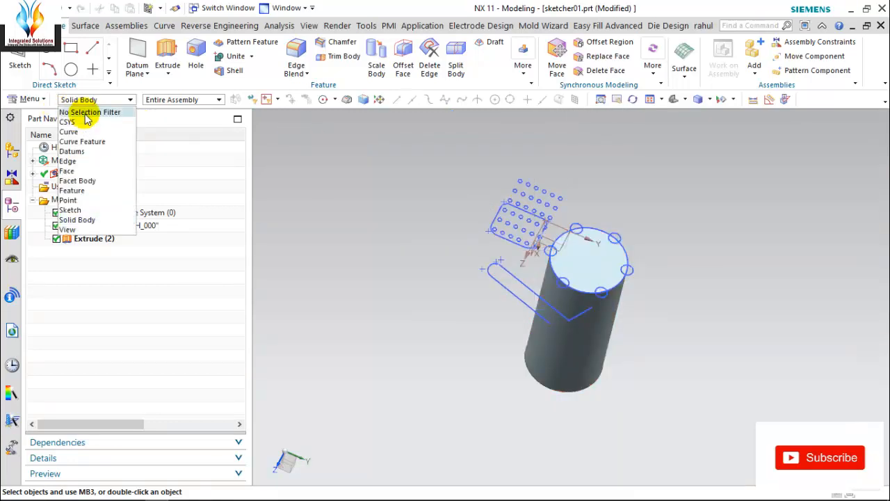
left_click(83, 112)
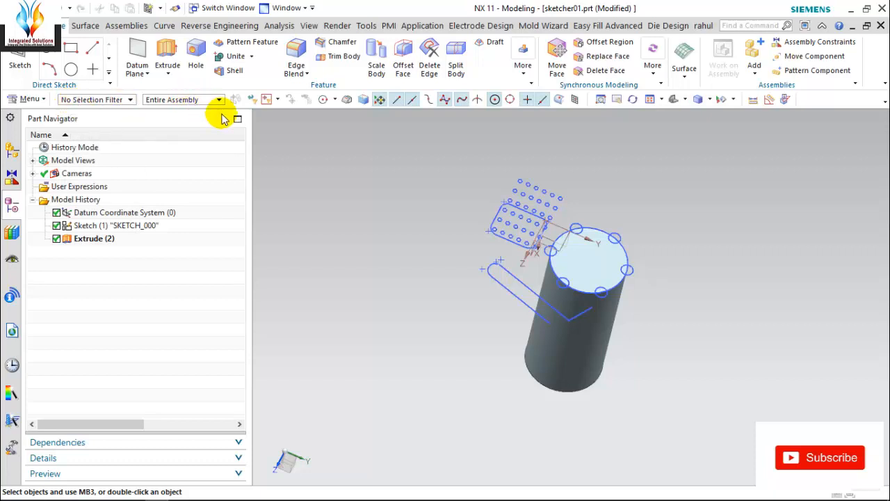